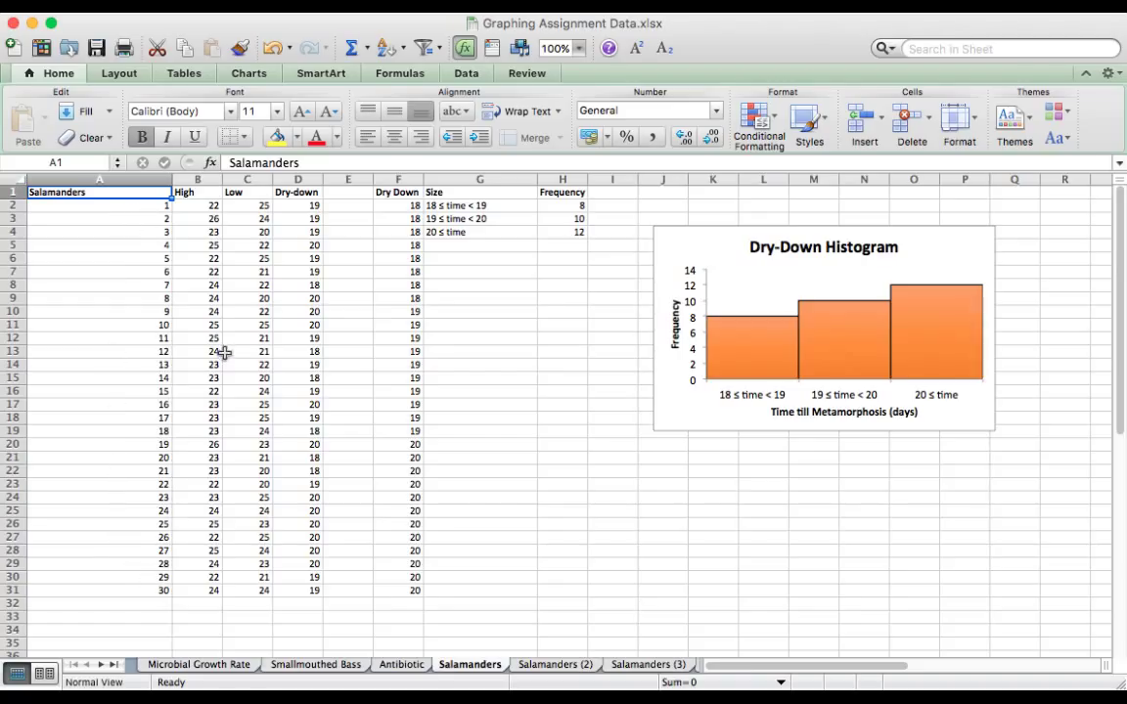
Examine the High, Low and Dry-down columns, the sorted Dry Down data with its sort options, and the Size bins
{"action": "left_click", "coordinate": [196, 180]}
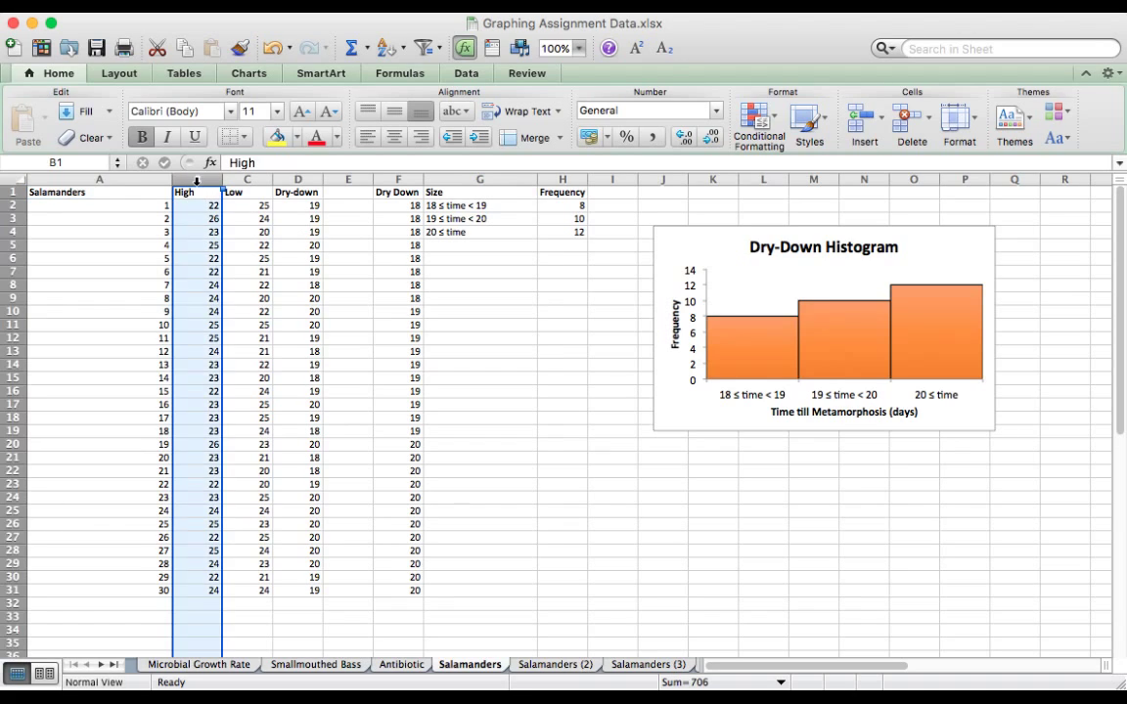
{"action": "left_click", "coordinate": [247, 179]}
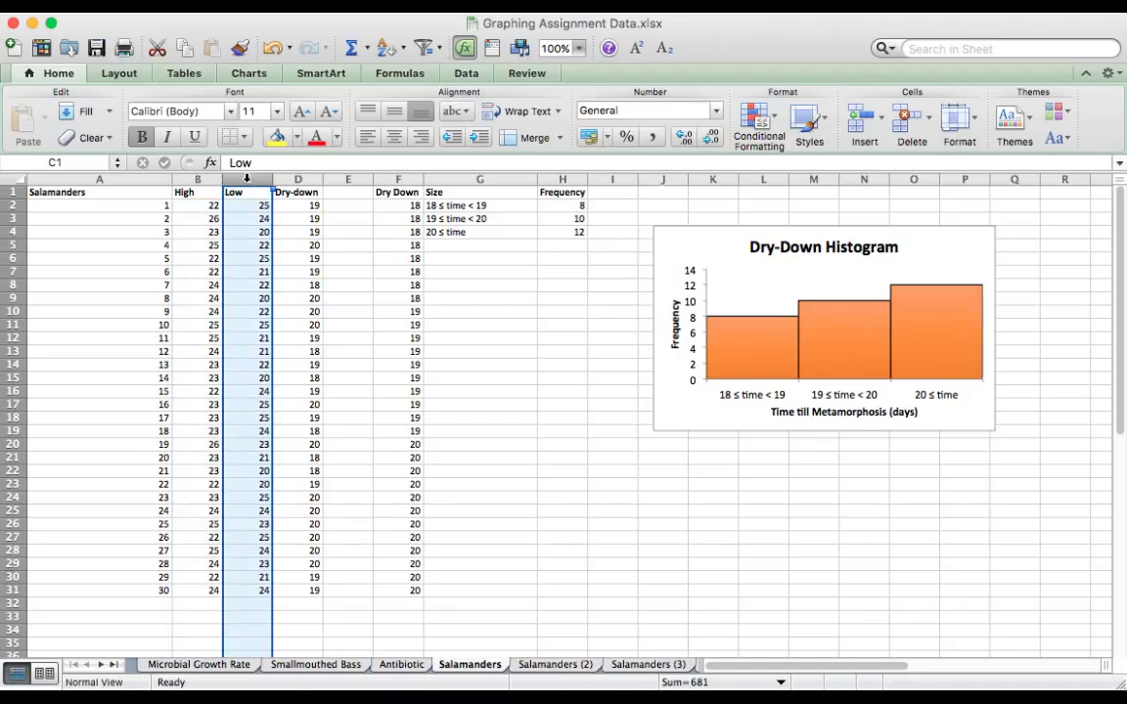
{"action": "left_click", "coordinate": [298, 179]}
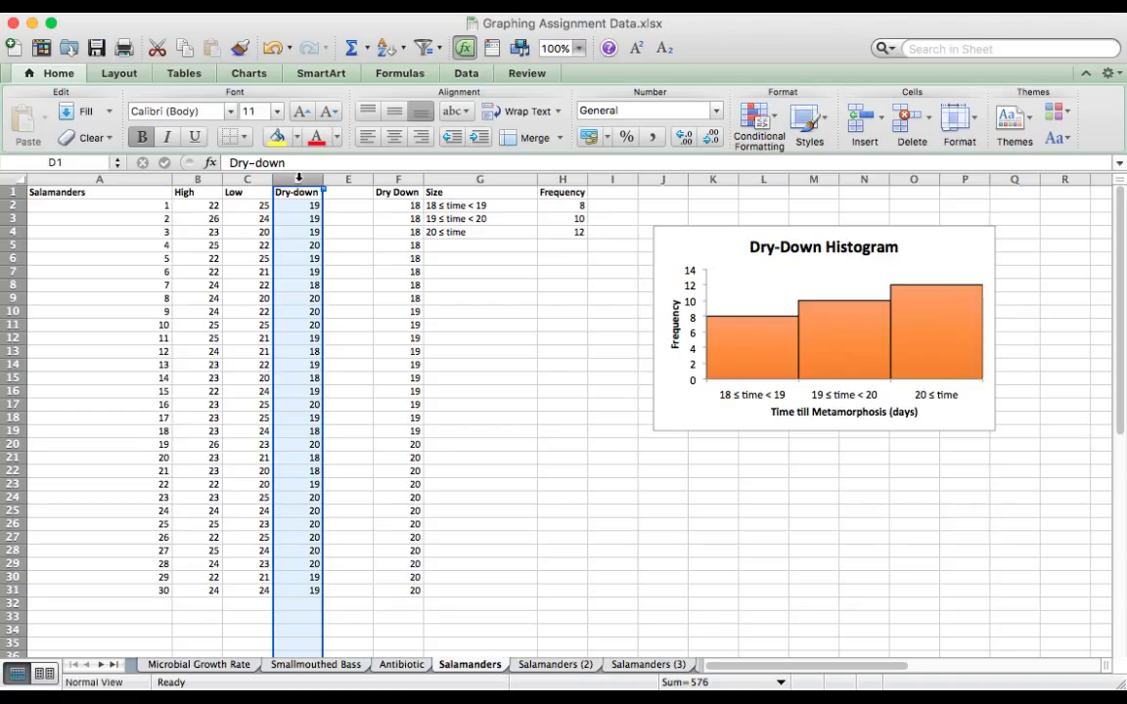
{"action": "left_click", "coordinate": [398, 180]}
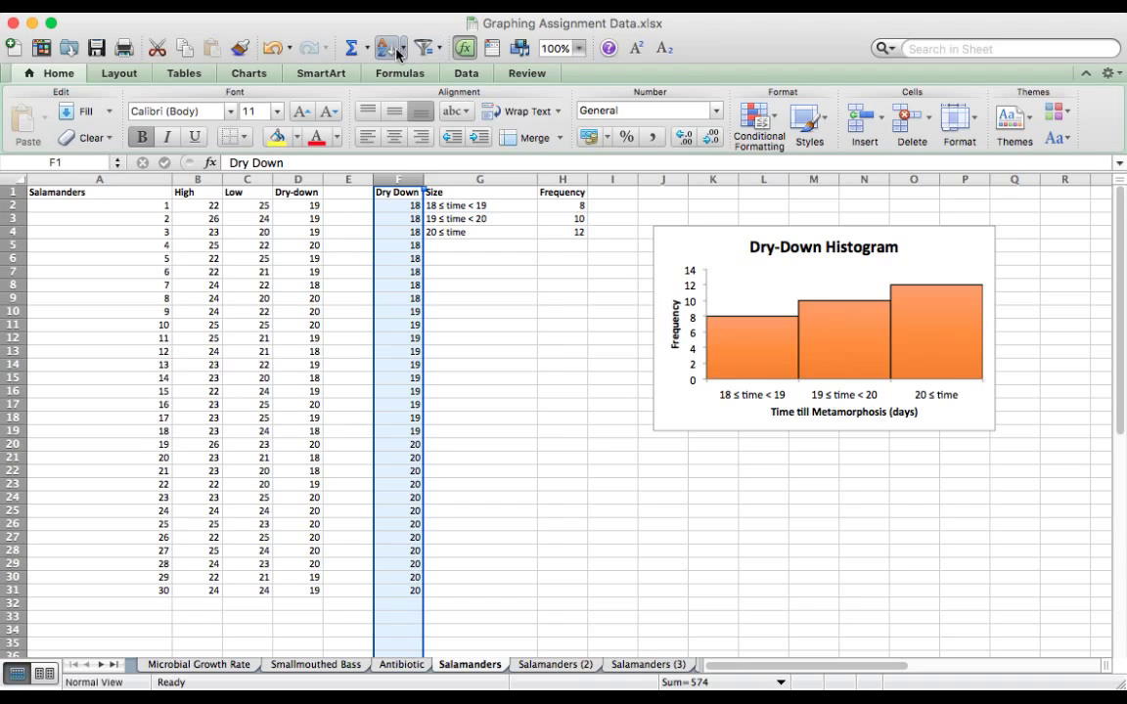
{"action": "left_click", "coordinate": [405, 47]}
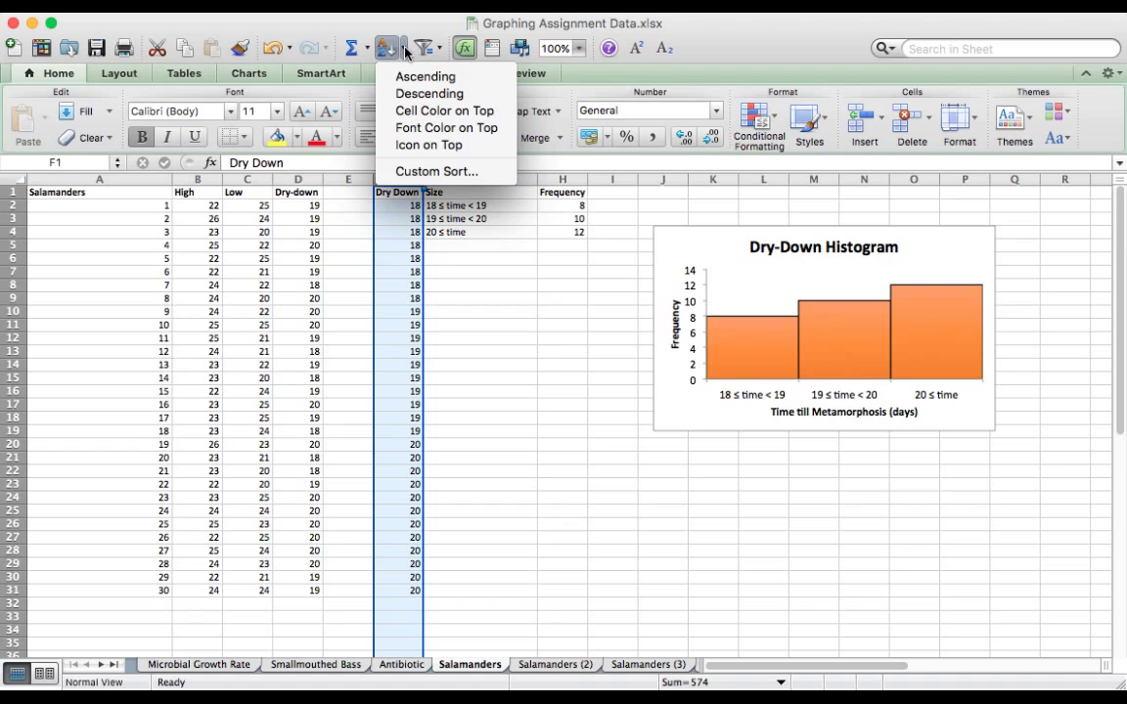
{"action": "left_click", "coordinate": [388, 223]}
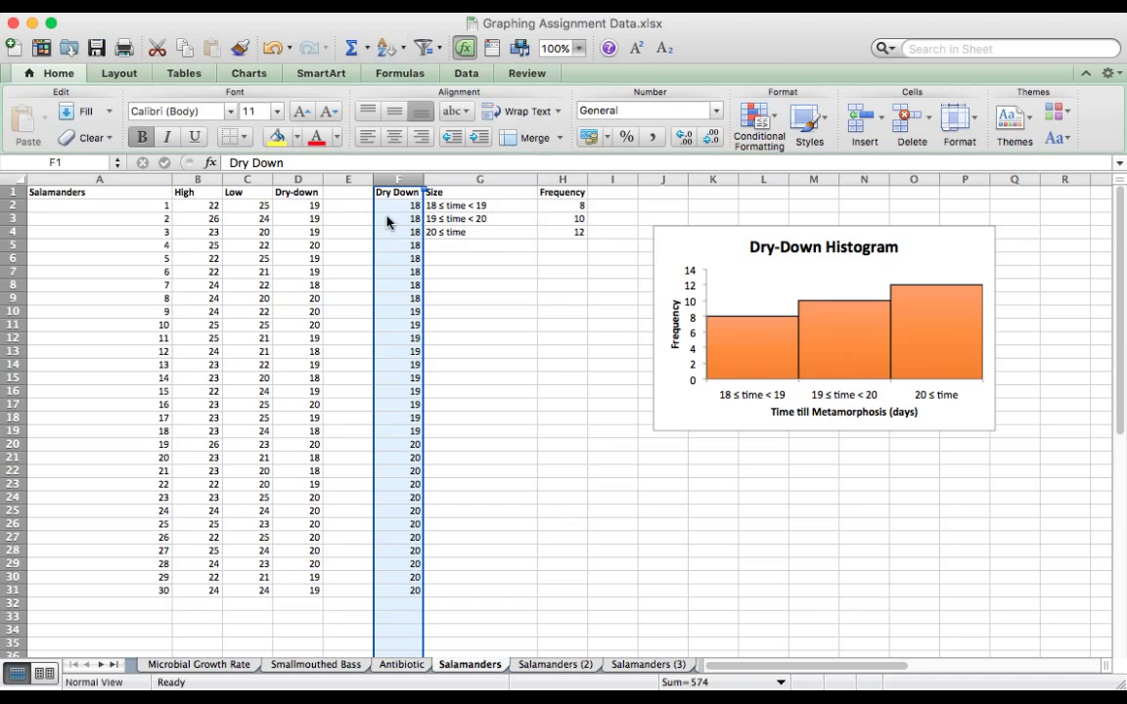
{"action": "left_click", "coordinate": [466, 203]}
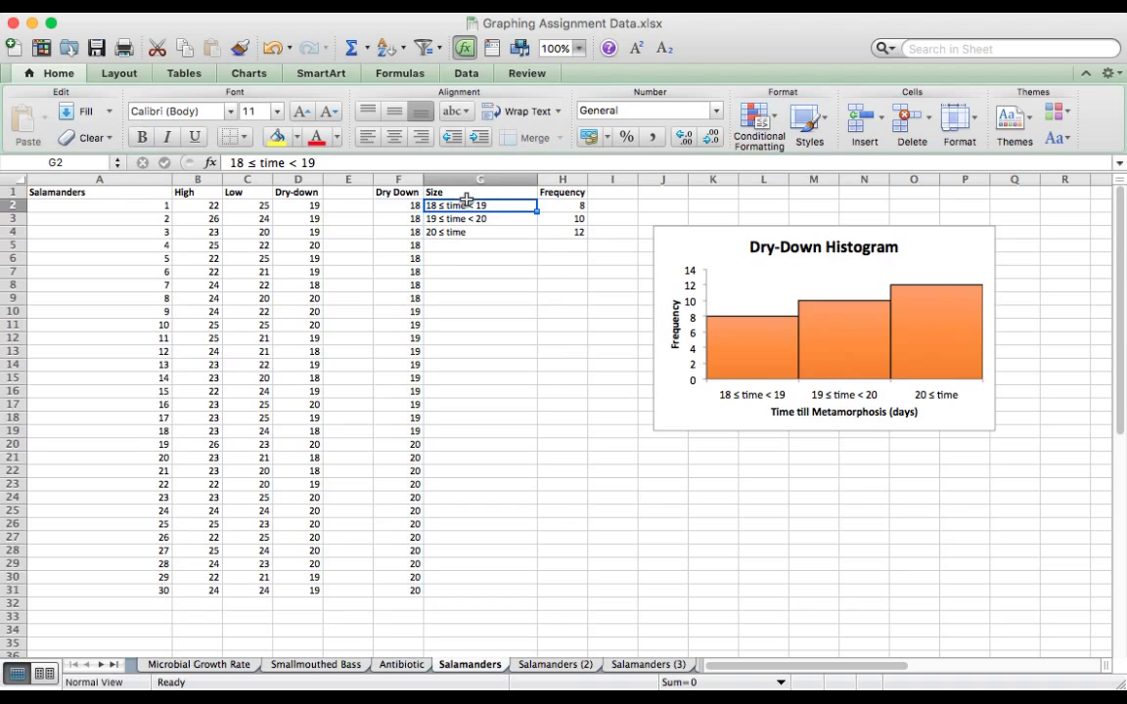
{"action": "left_click", "coordinate": [466, 178]}
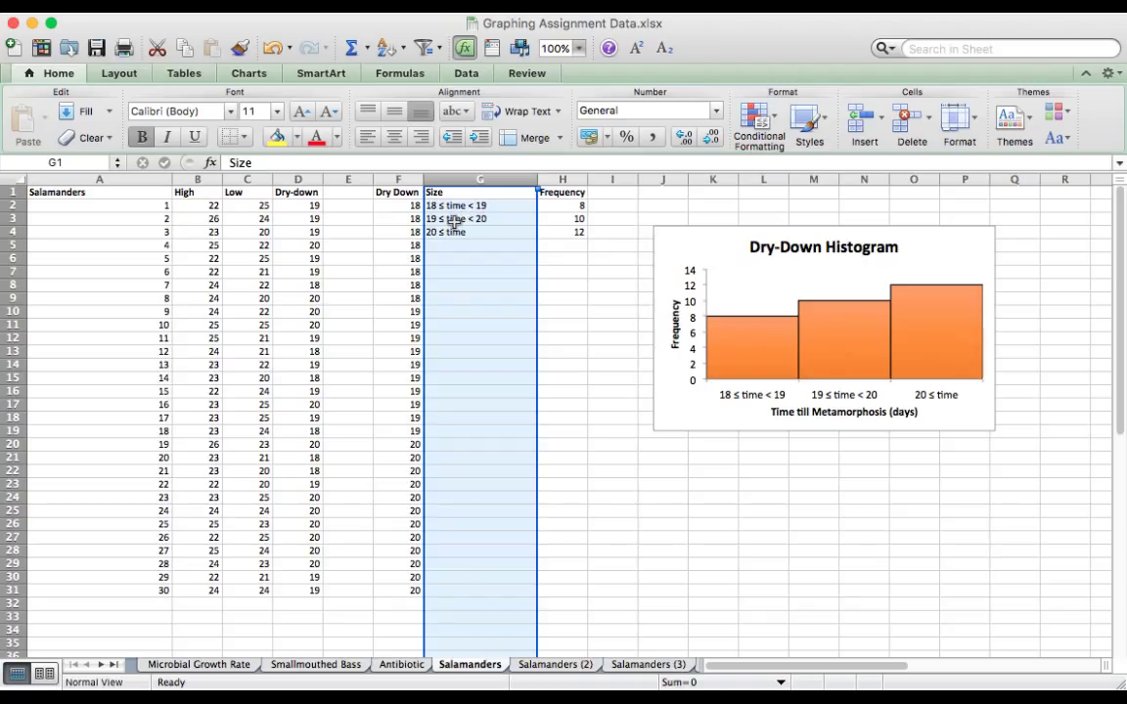
Rename the Size header in cell G1 as "Days till Metamorphasis"
{"action": "left_click", "coordinate": [445, 193]}
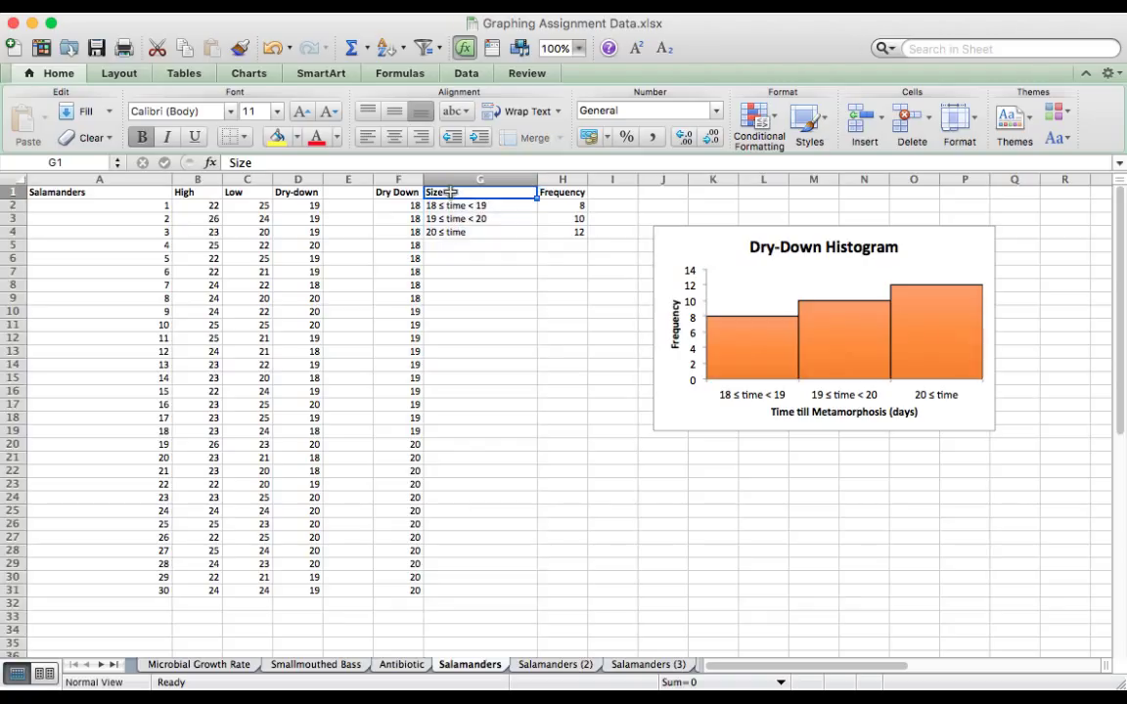
{"action": "double_click", "coordinate": [448, 193]}
{"action": "type", "text": "D"}
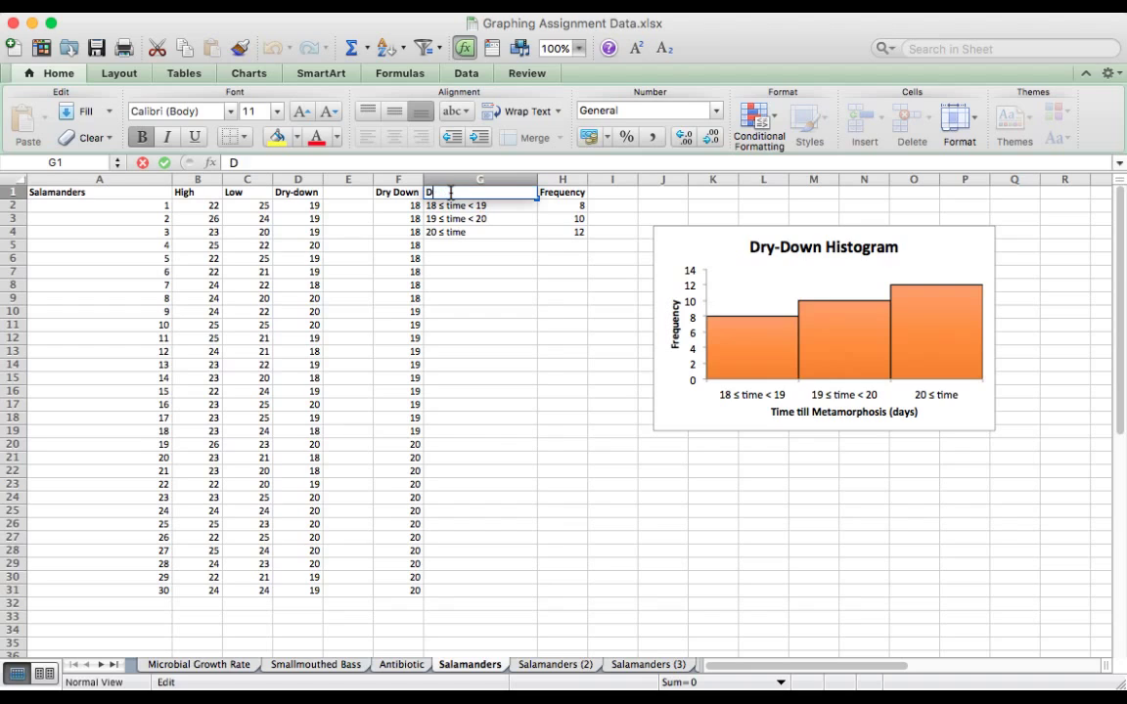
{"action": "type", "text": "ays till Metamorphasis"}
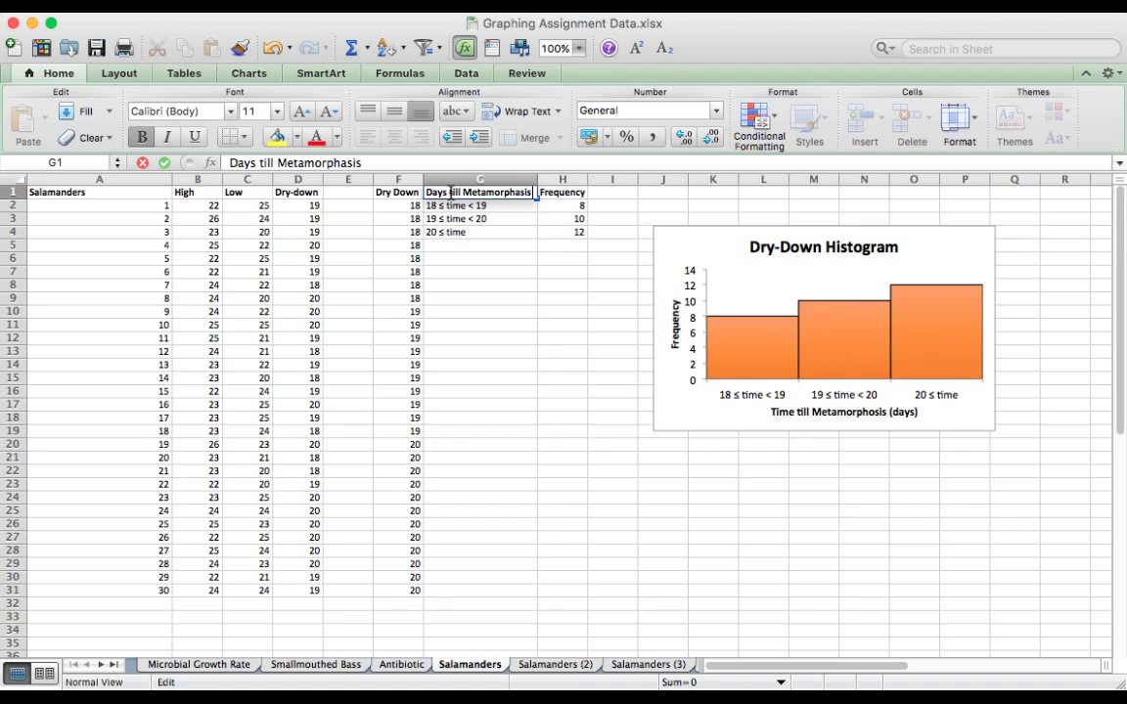
{"action": "key", "text": "Return"}
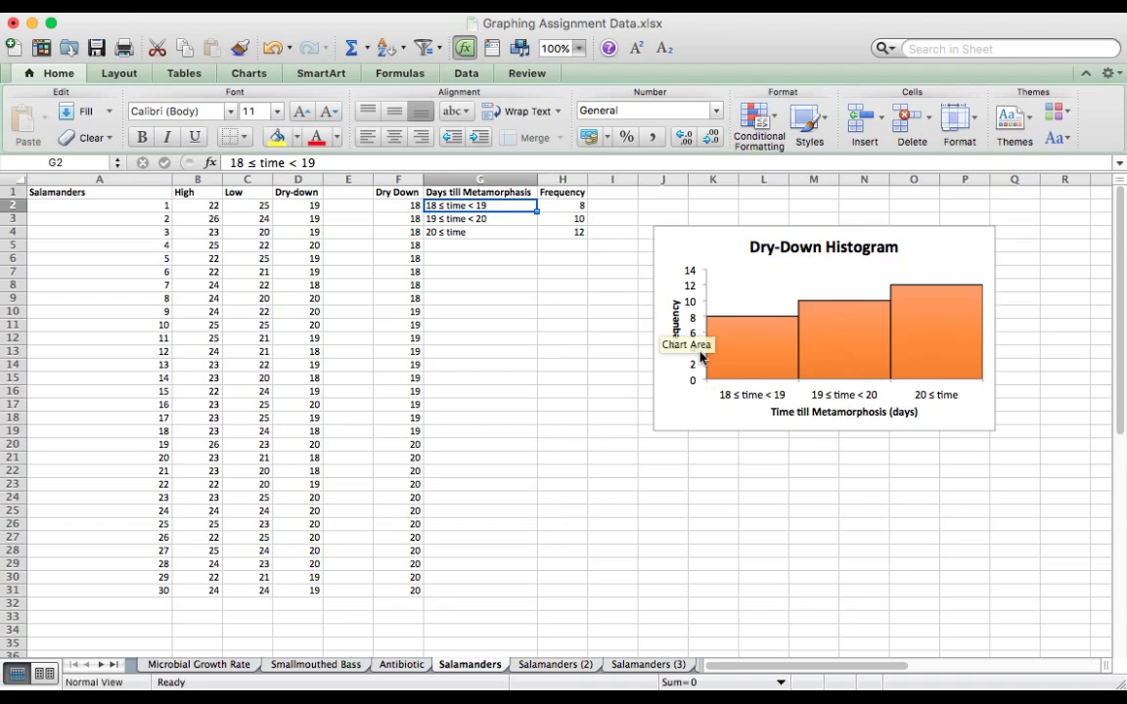
Inspect the source data of the Dry-Down Histogram and open the Salamanders (2) sheet
{"action": "left_click", "coordinate": [729, 245]}
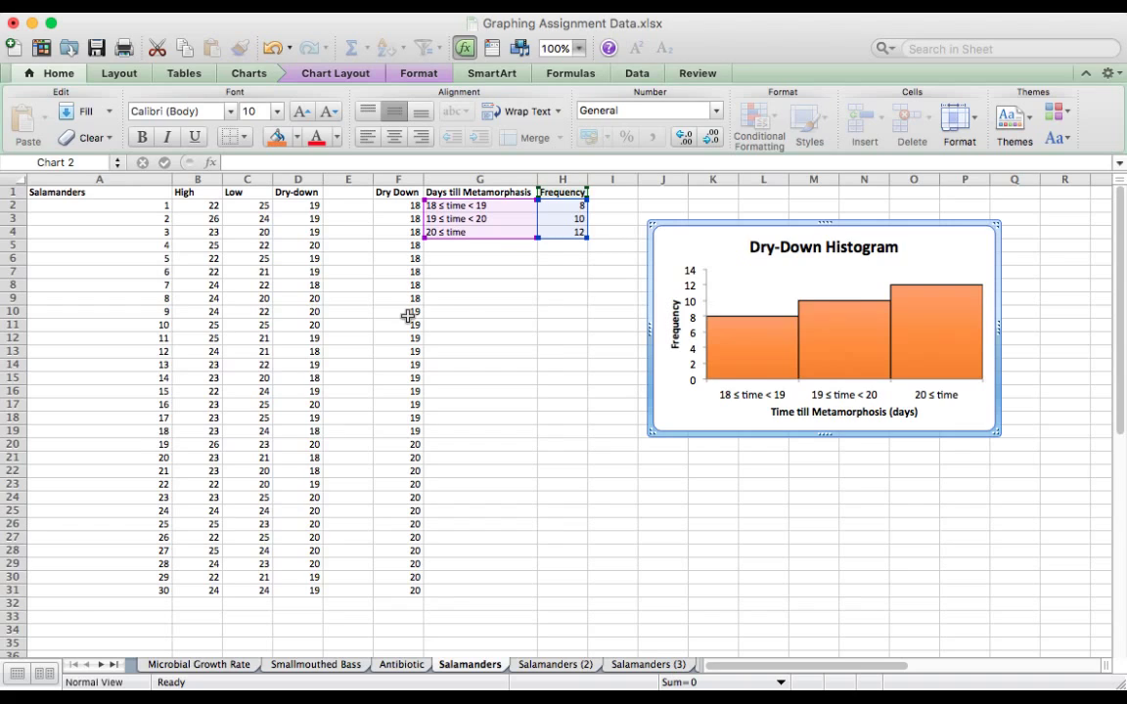
{"action": "mouse_move", "coordinate": [765, 331]}
{"action": "left_click", "coordinate": [554, 665]}
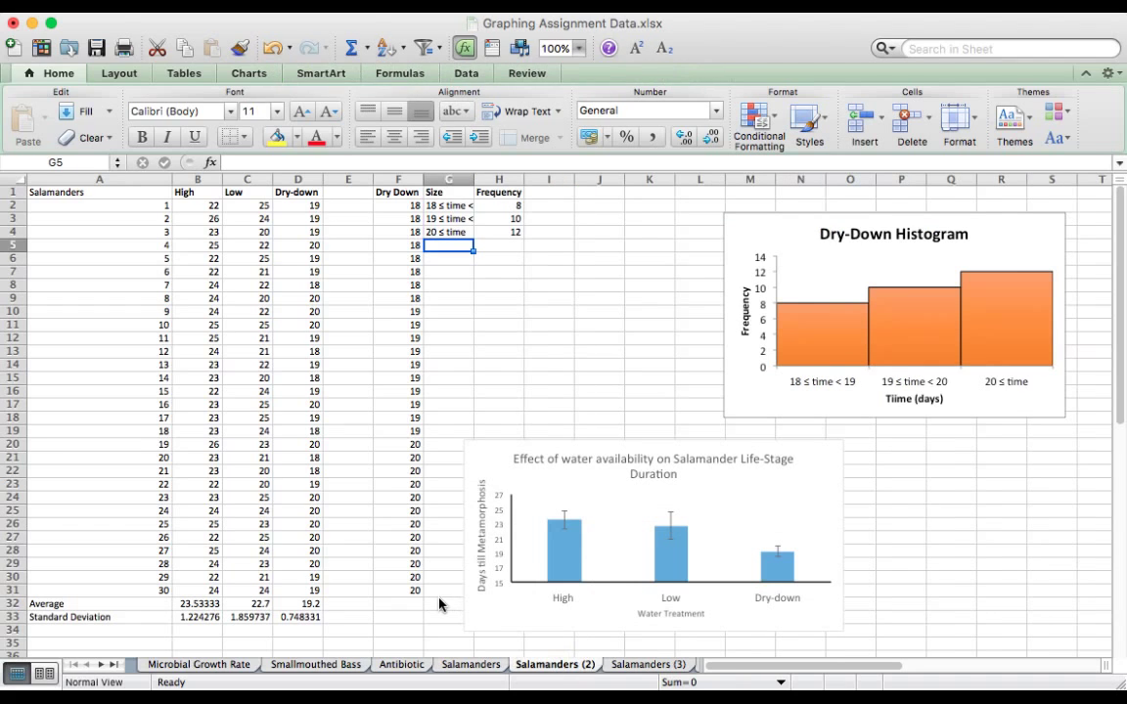
Reposition the title inside the bar chart on water availability and Salamander Life-Stage Duration
{"action": "left_click", "coordinate": [620, 475]}
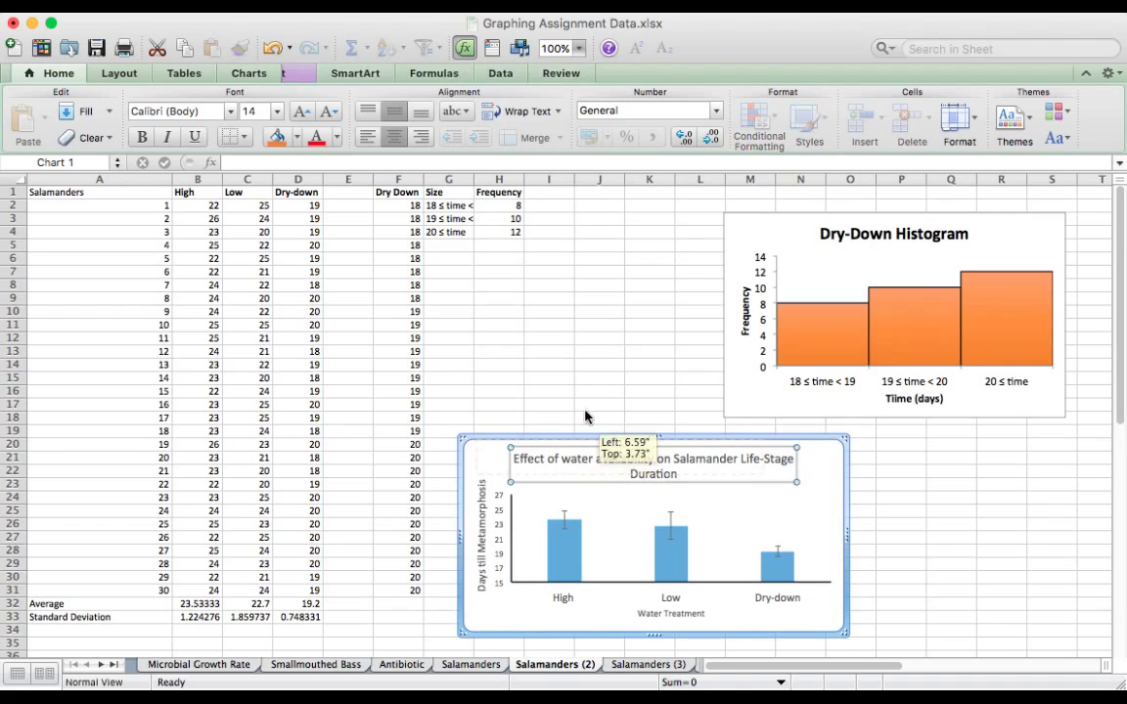
{"action": "left_click_drag", "start_coordinate": [601, 457], "coordinate": [579, 450]}
{"action": "right_click", "coordinate": [578, 450]}
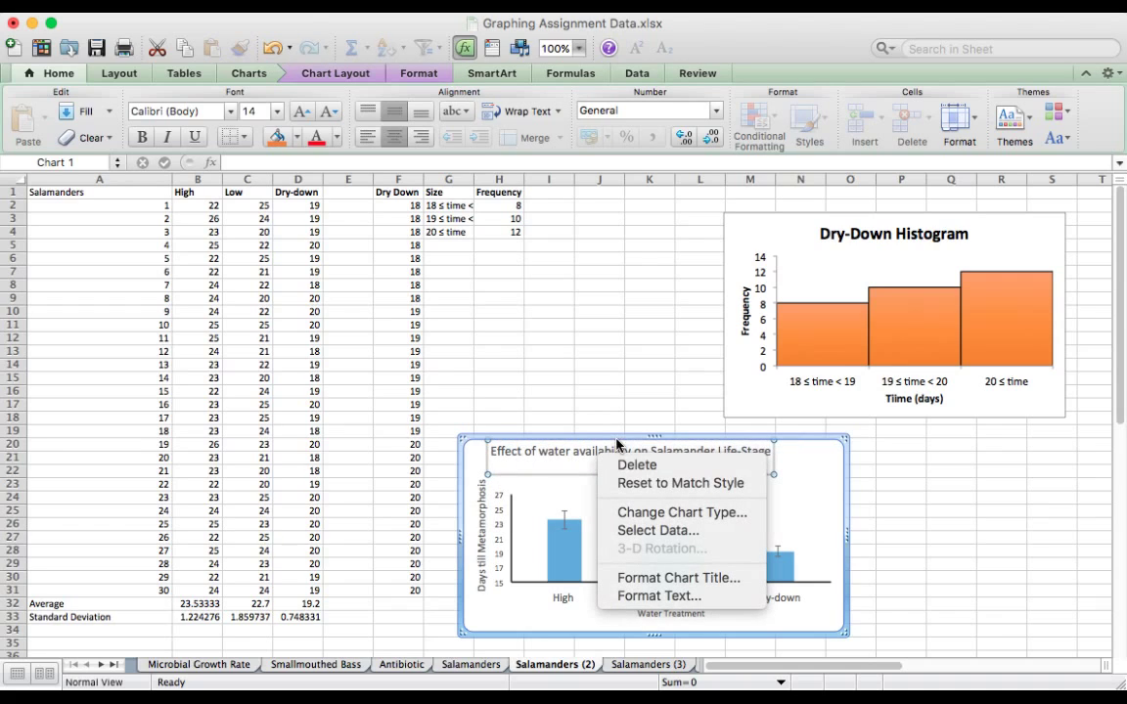
{"action": "left_click", "coordinate": [548, 463]}
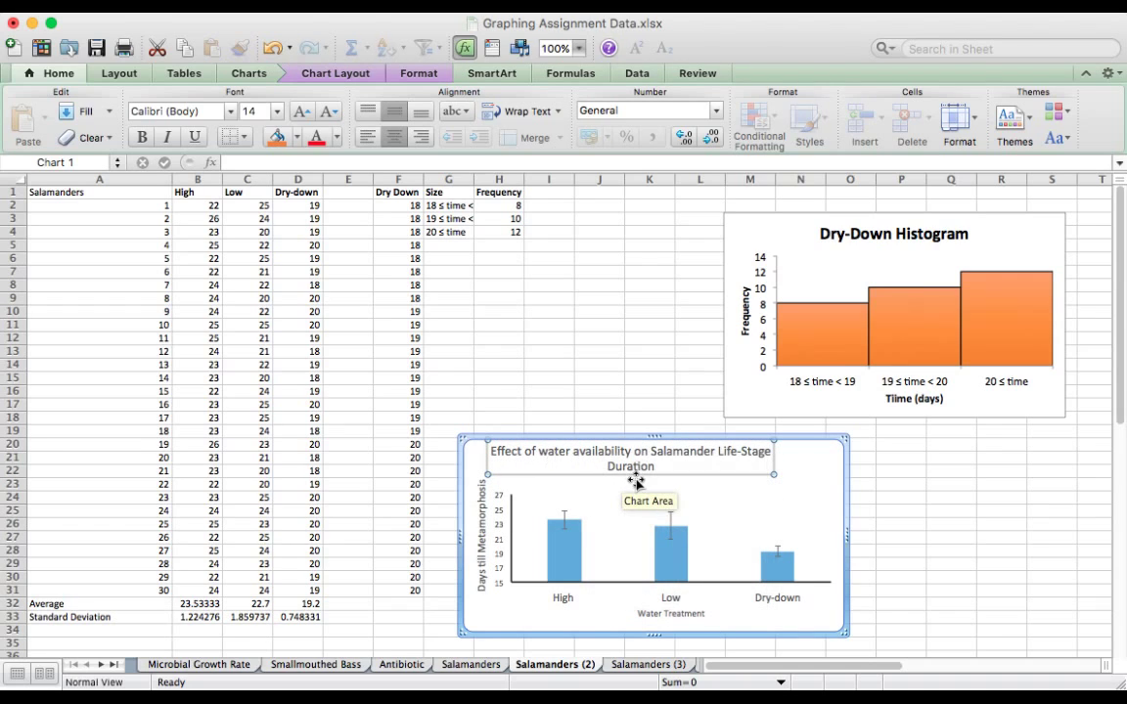
{"action": "left_click_drag", "start_coordinate": [636, 468], "coordinate": [677, 487]}
Delete the bar chart on the effect of water availability on Salamander Life-Stage Duration
{"action": "left_click", "coordinate": [679, 437]}
{"action": "left_click_drag", "start_coordinate": [679, 436], "coordinate": [648, 285]}
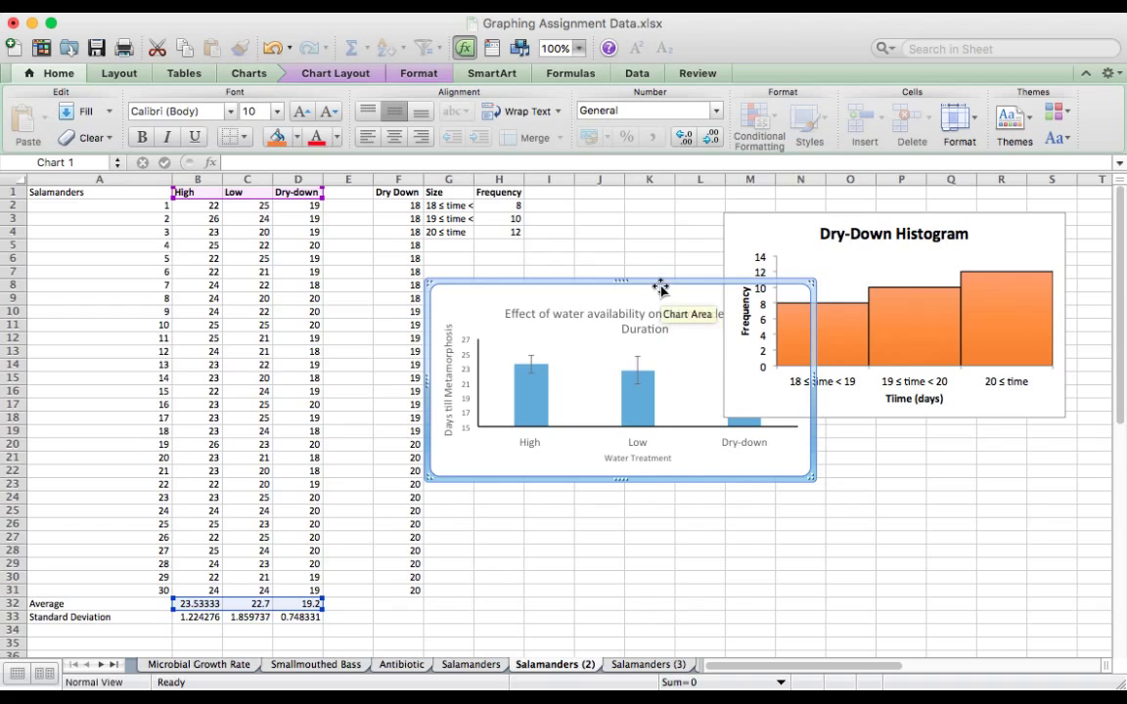
{"action": "left_click_drag", "start_coordinate": [660, 287], "coordinate": [662, 433]}
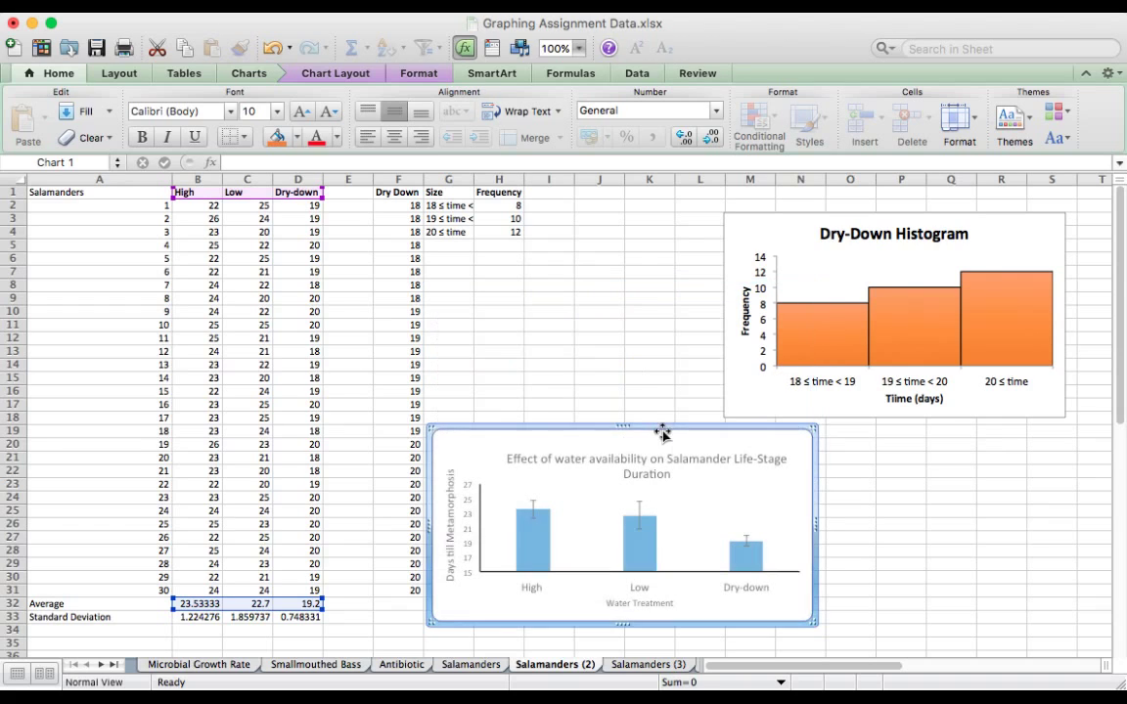
{"action": "key", "text": "BackSpace"}
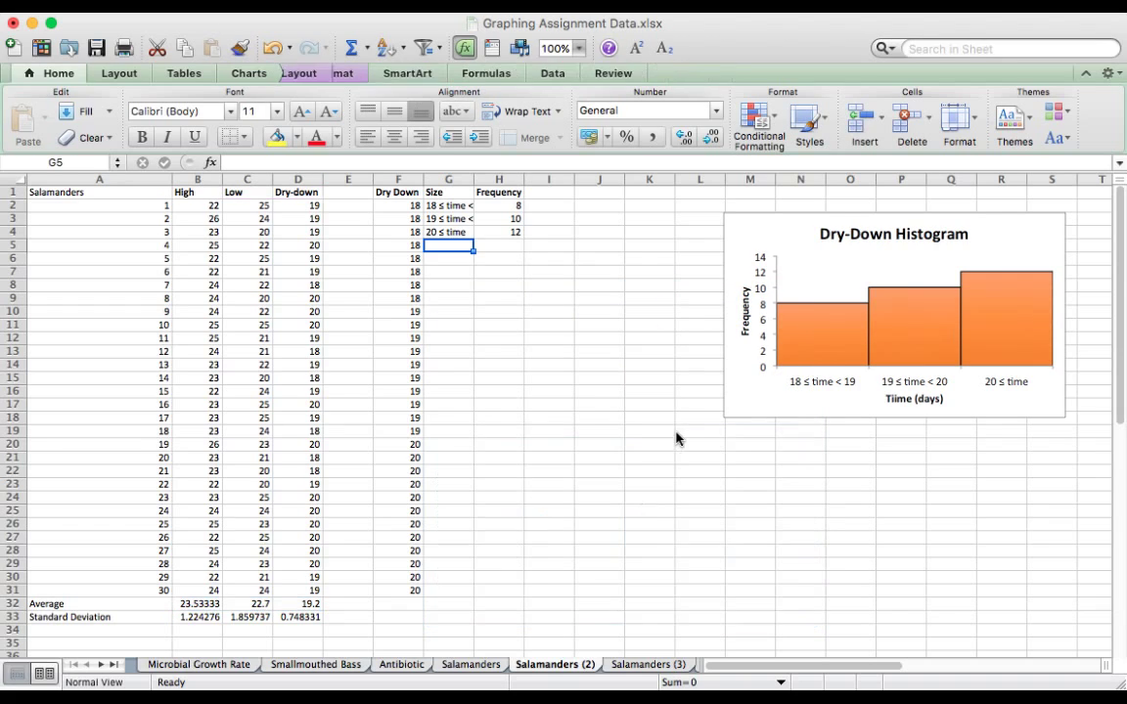
Clear the contents of the Average and Standard Deviation rows in A32:D33
{"action": "left_click_drag", "start_coordinate": [66, 602], "coordinate": [282, 615]}
{"action": "right_click", "coordinate": [283, 615]}
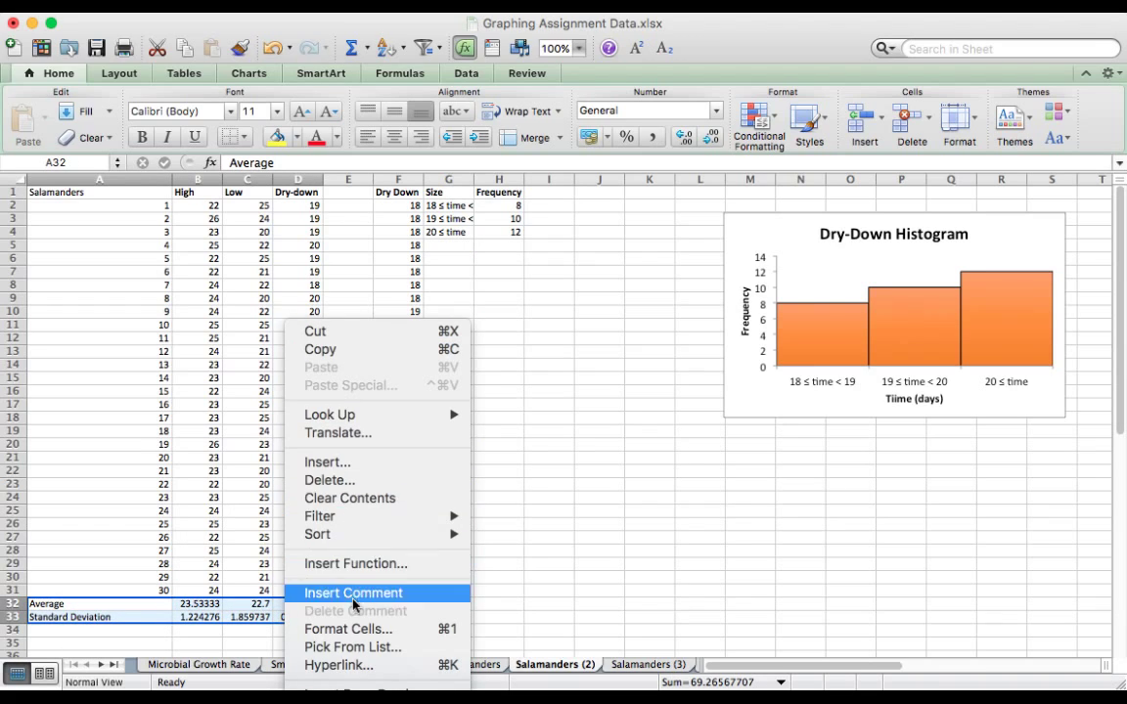
{"action": "left_click", "coordinate": [352, 498]}
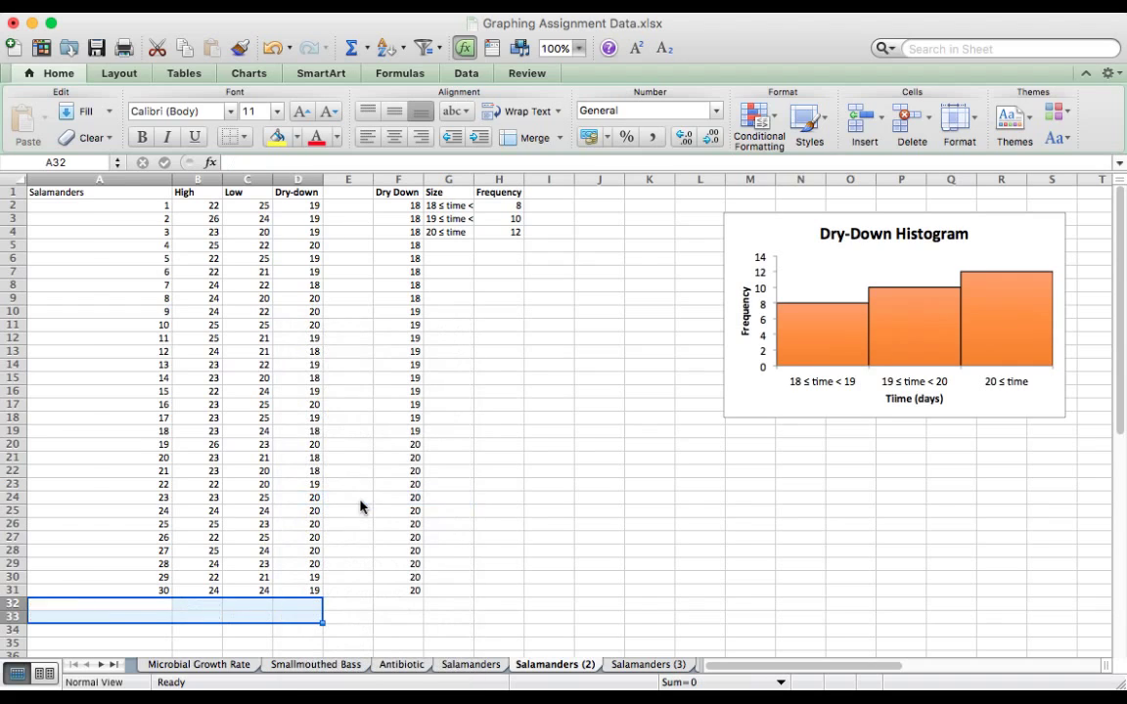
Enter the row labels "Average" in A32 and "Standard Deviation" in A33
{"action": "left_click", "coordinate": [115, 602]}
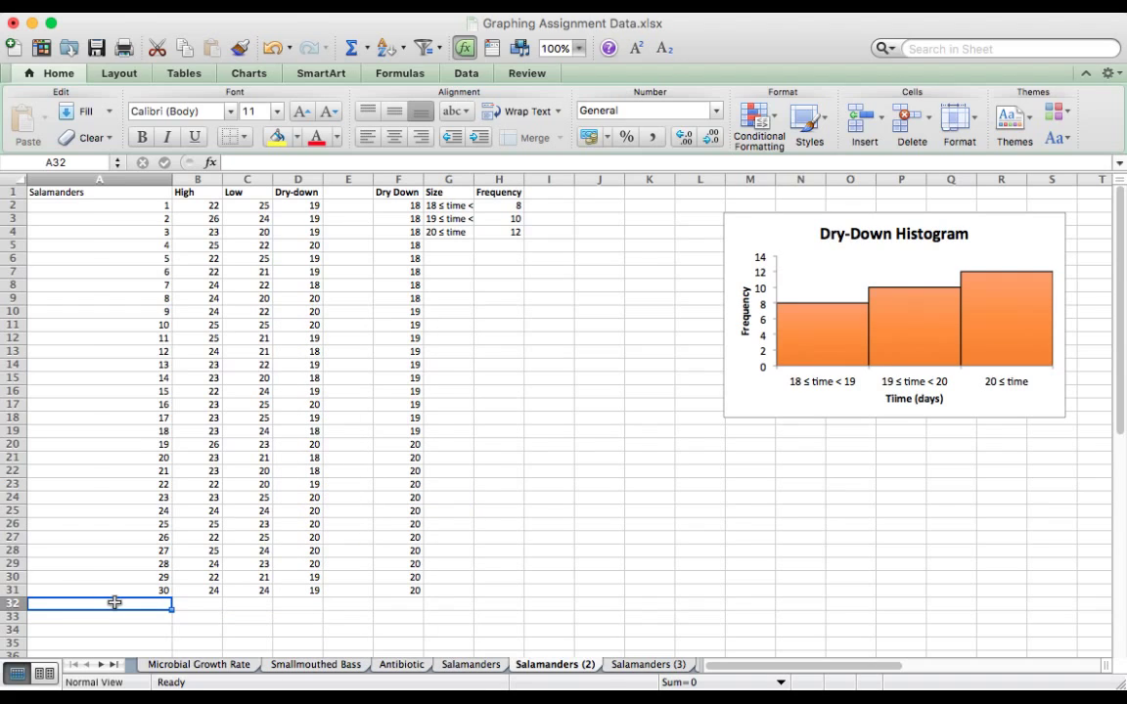
{"action": "type", "text": "Average"}
{"action": "key", "text": "Return"}
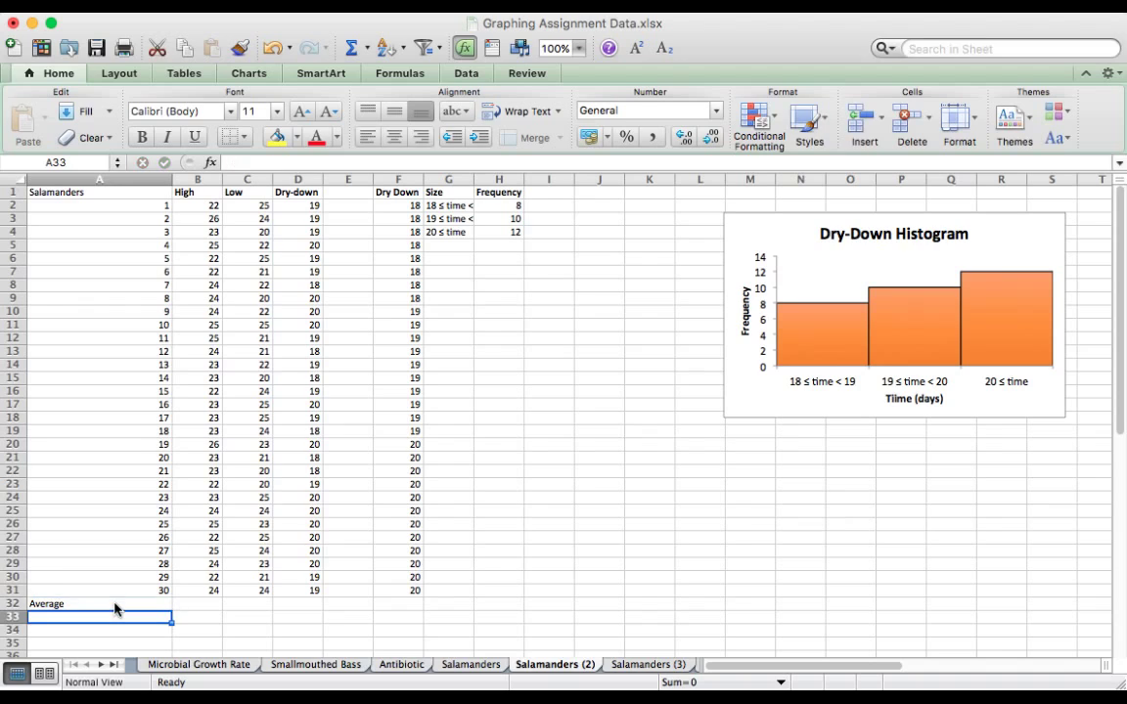
{"action": "type", "text": "Standard Deviation"}
{"action": "key", "text": "Return"}
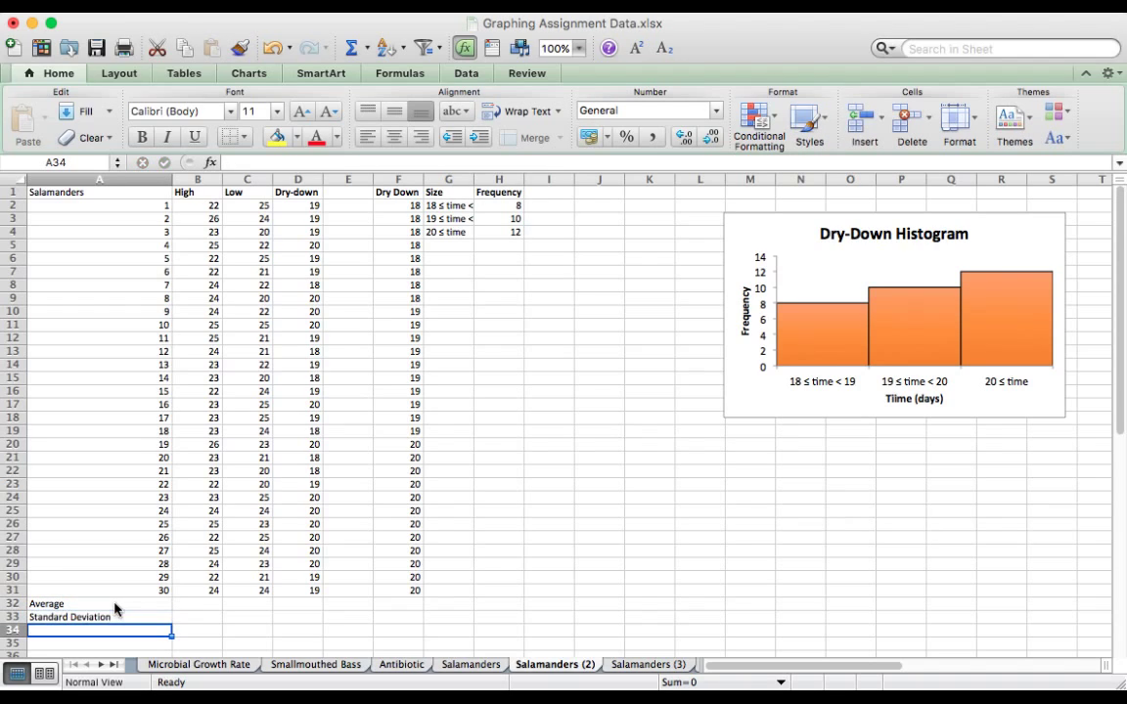
Calculate the average of the High column in B32 with an AVERAGE formula over B2:B31
{"action": "left_click", "coordinate": [193, 604]}
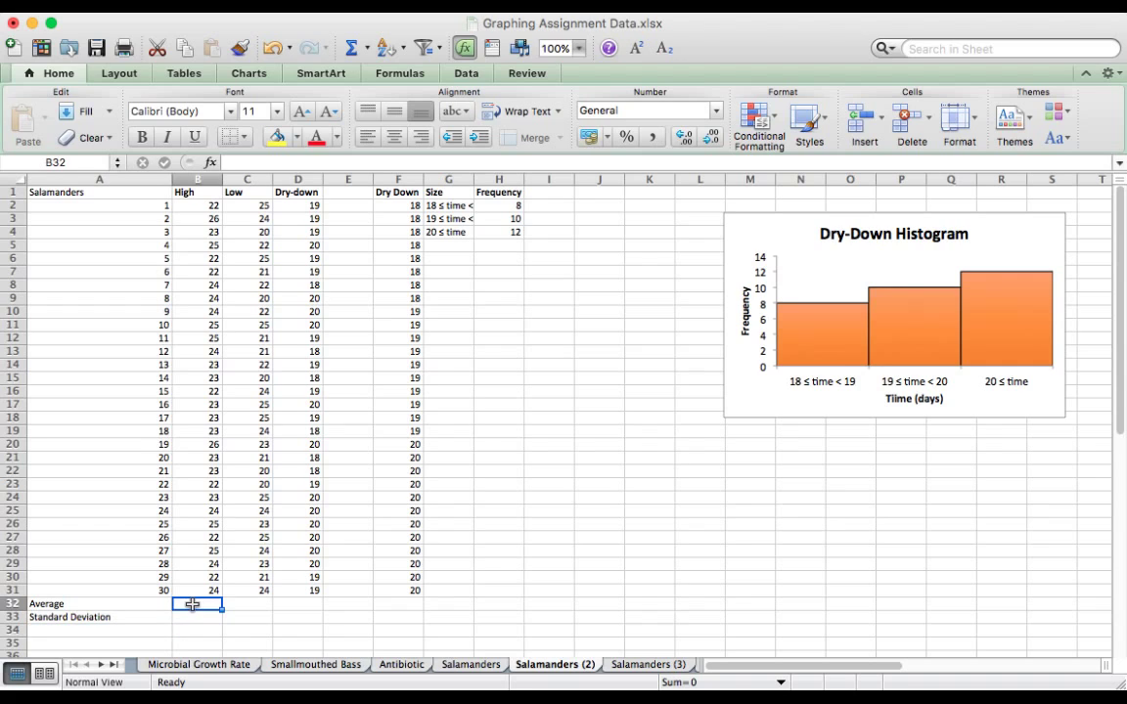
{"action": "type", "text": "=average("}
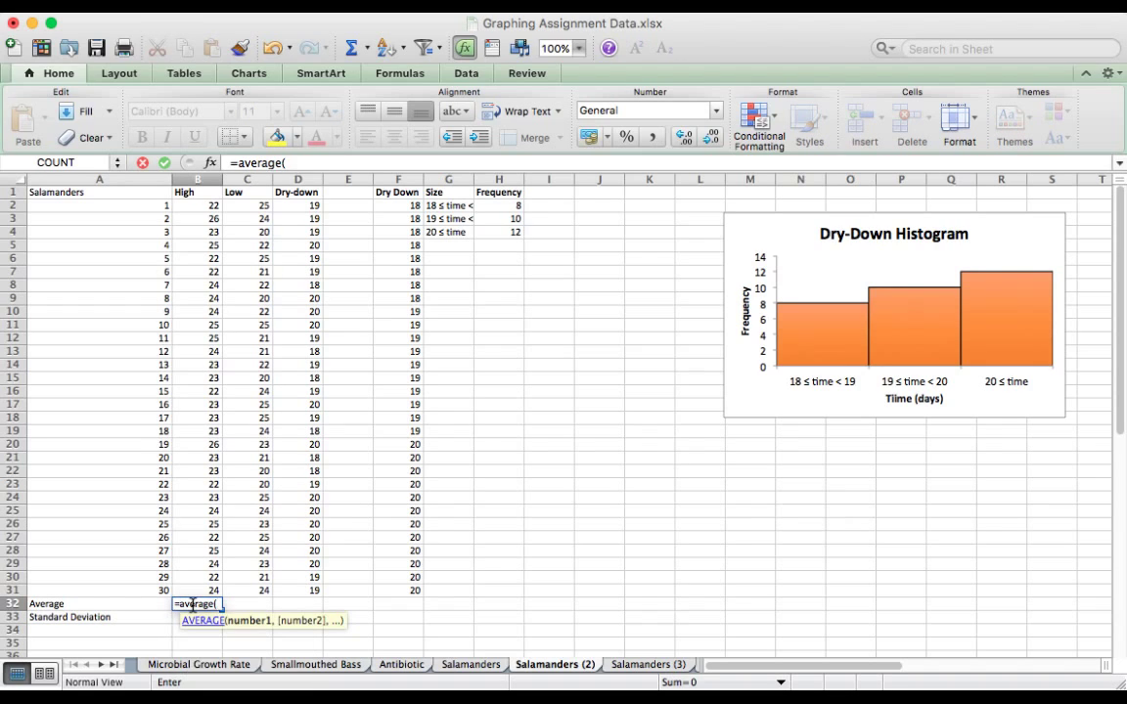
{"action": "left_click", "coordinate": [194, 591]}
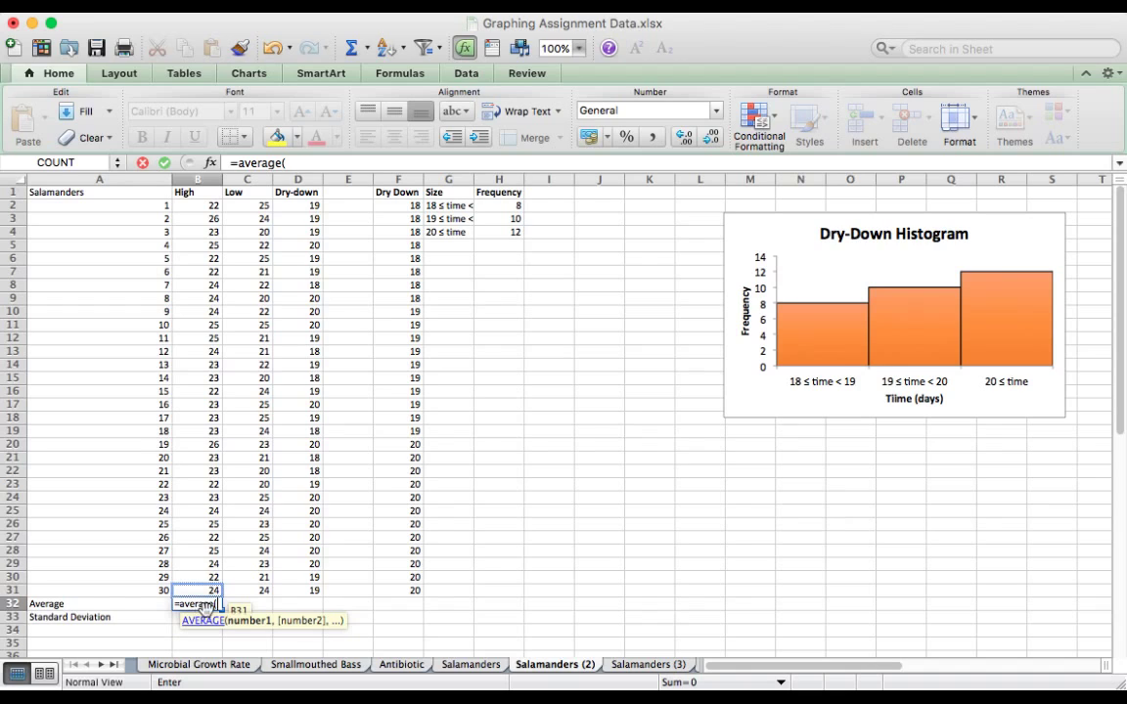
{"action": "left_click_drag", "start_coordinate": [190, 206], "coordinate": [194, 588]}
{"action": "key", "text": "Return"}
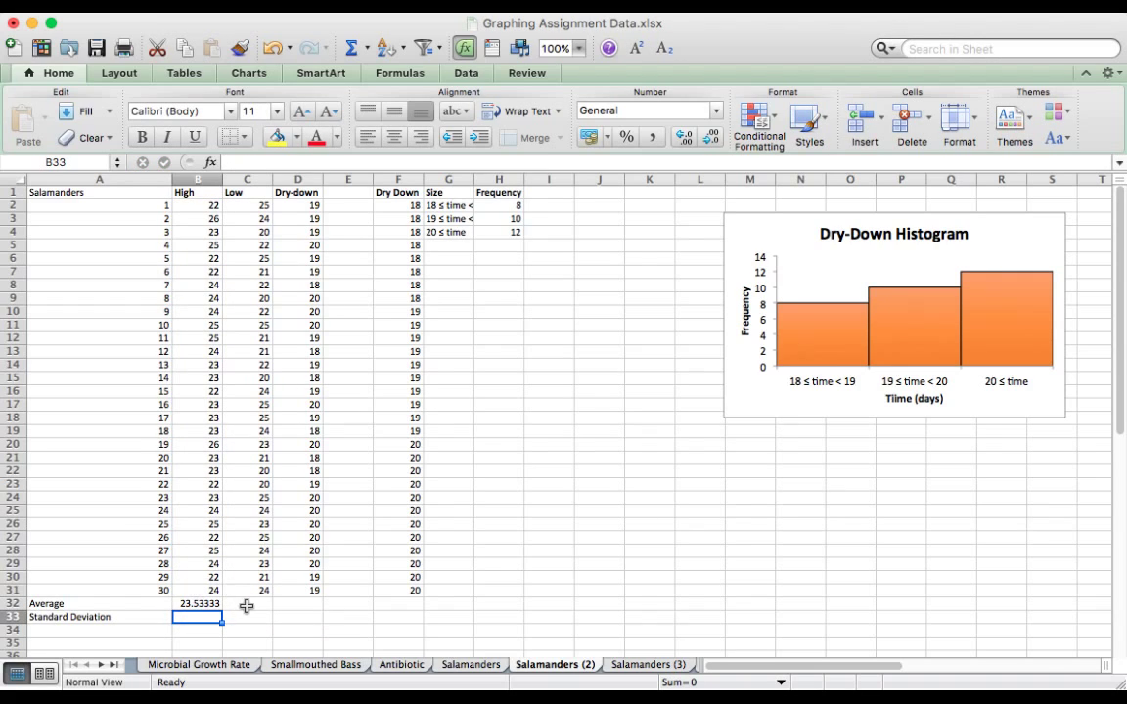
{"action": "left_click", "coordinate": [246, 604]}
{"action": "type", "text": "="}
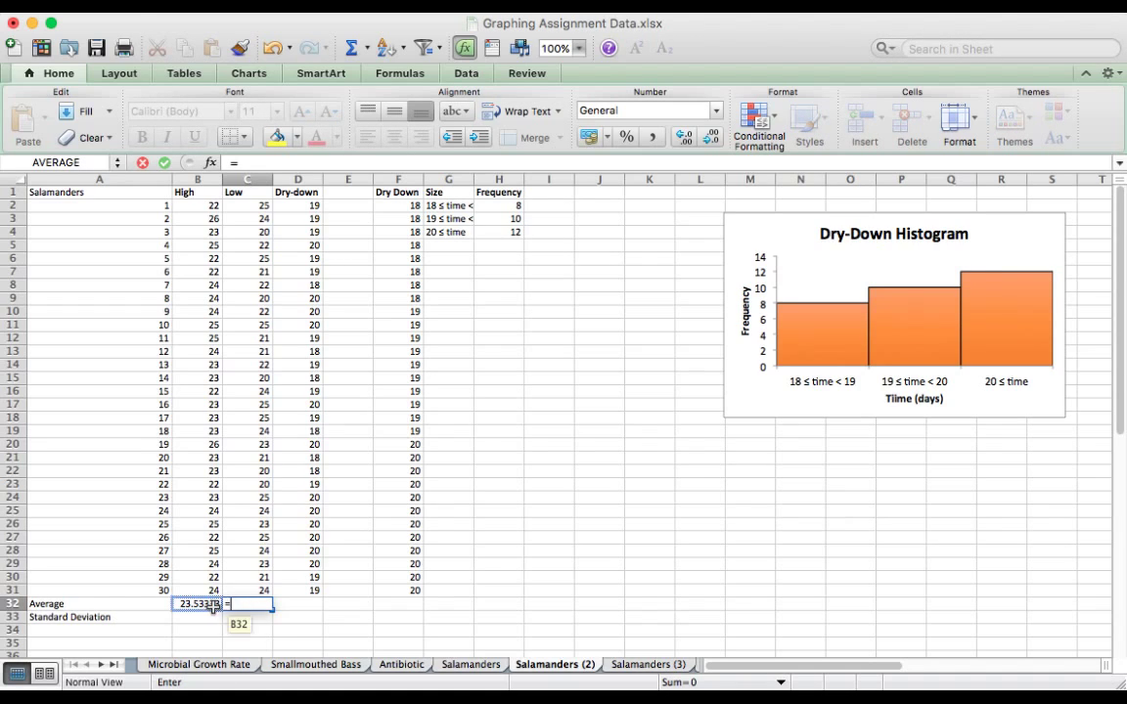
{"action": "key", "text": "Escape"}
Fill the average formula from B32 across to D32 and check the cell range used in C32
{"action": "left_click", "coordinate": [200, 605]}
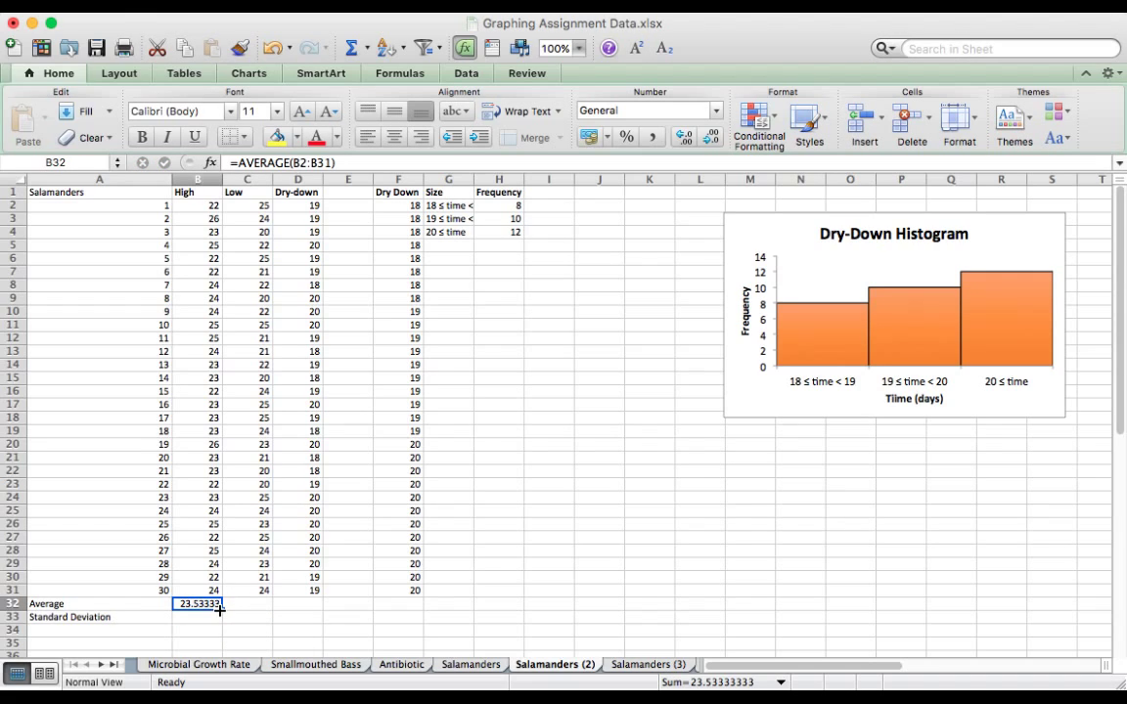
{"action": "left_click_drag", "start_coordinate": [220, 608], "coordinate": [311, 609]}
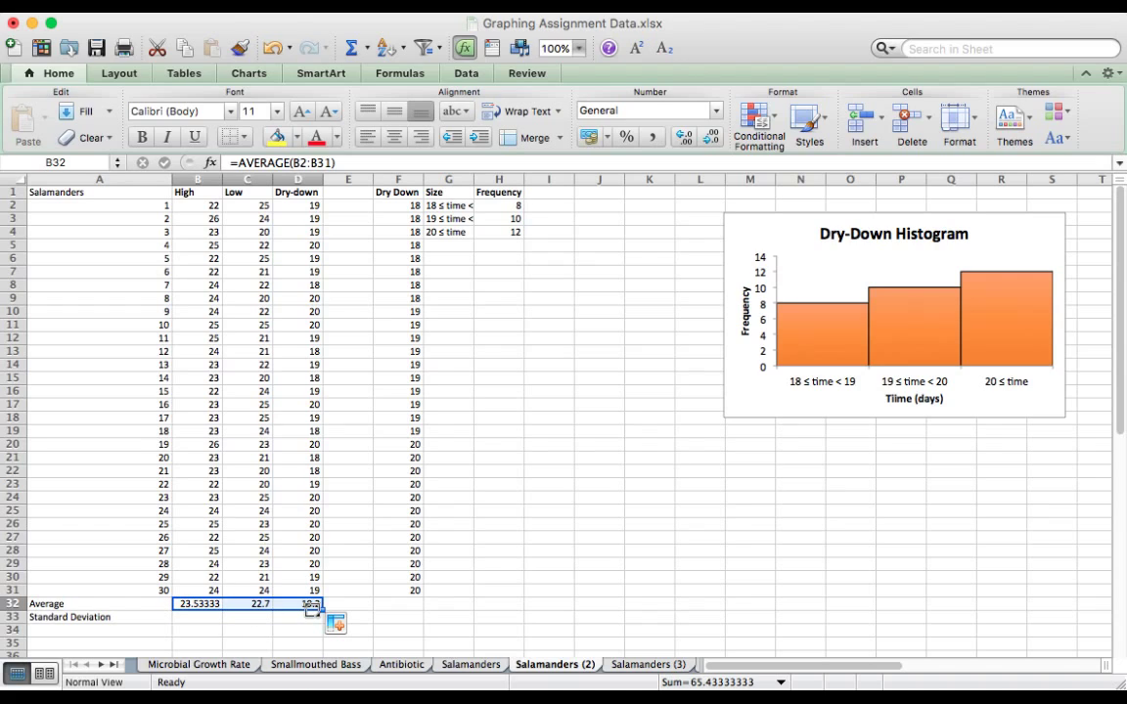
{"action": "left_click", "coordinate": [251, 602]}
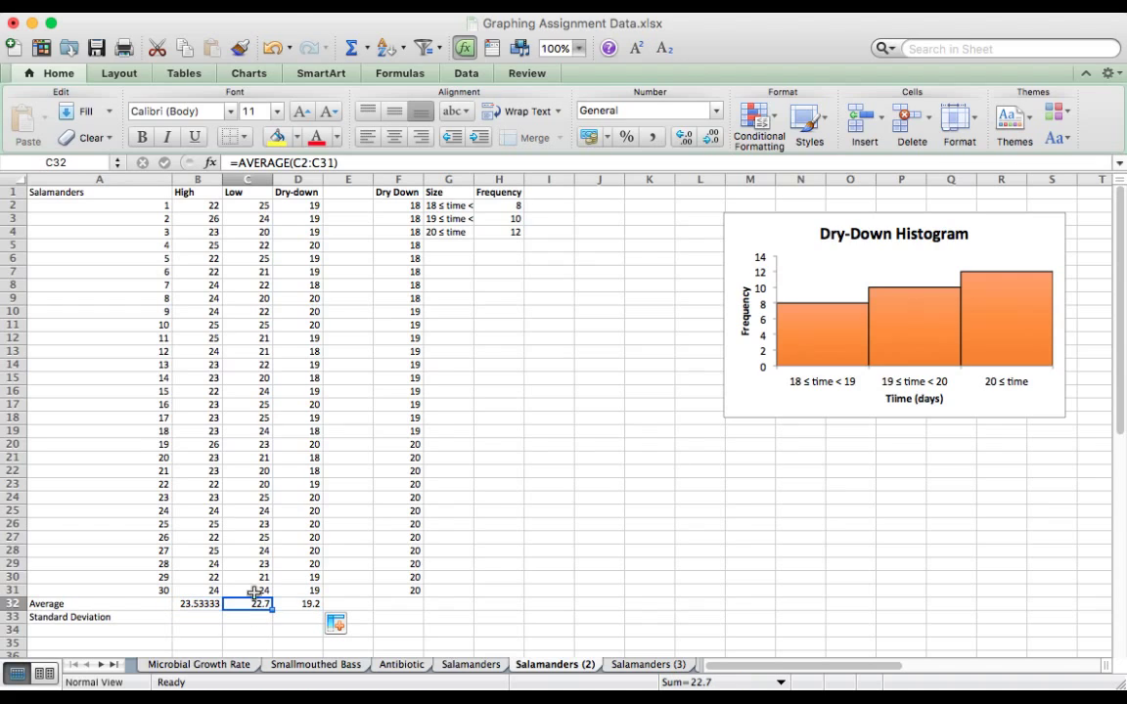
{"action": "left_click", "coordinate": [313, 162]}
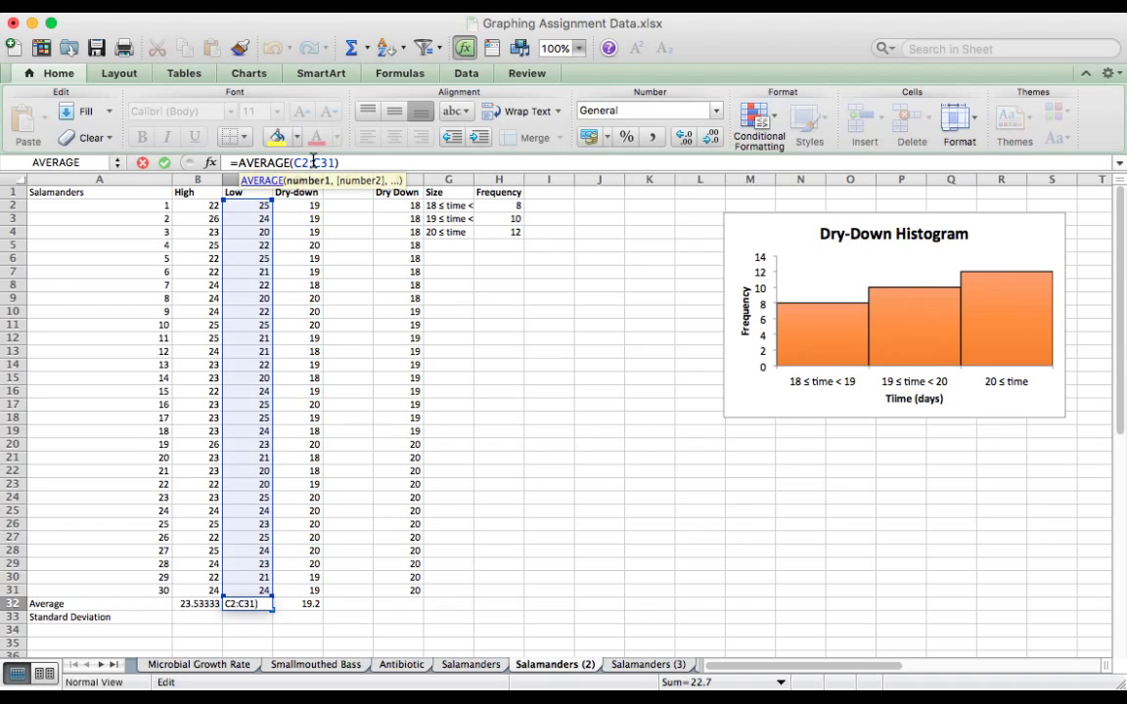
{"action": "key", "text": "Return"}
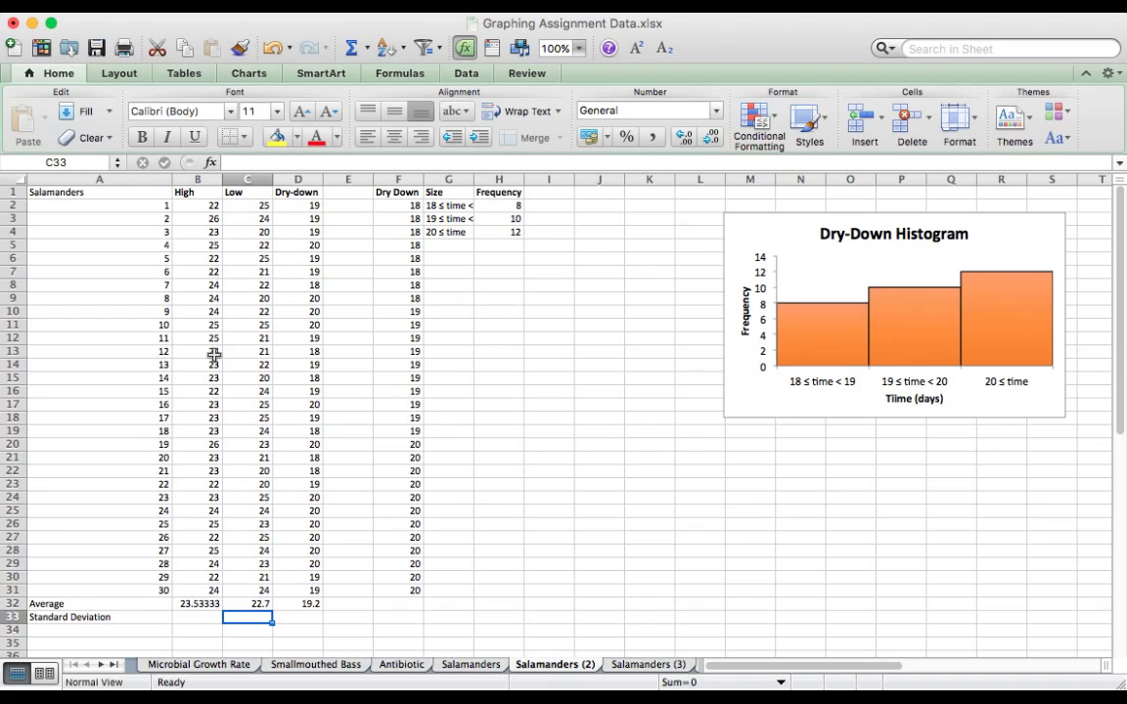
Calculate the High column's standard deviation in B33 with a STDEV formula over B2:B31 and fill it across to D33
{"action": "left_click", "coordinate": [191, 618]}
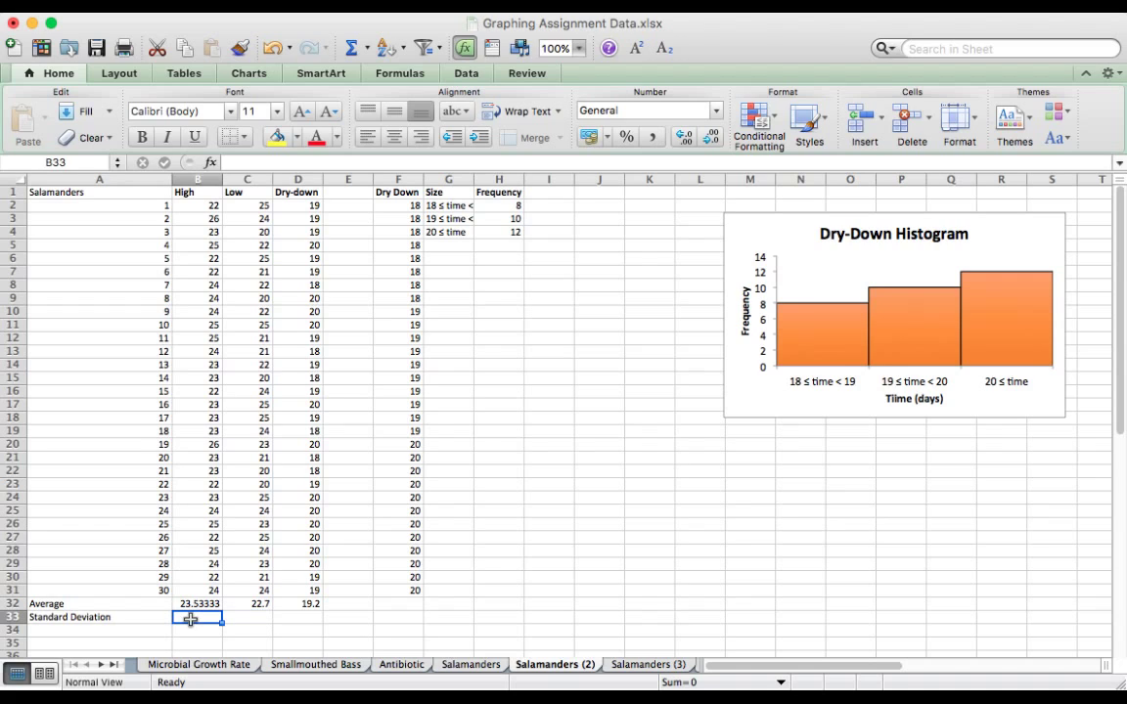
{"action": "type", "text": "=std"}
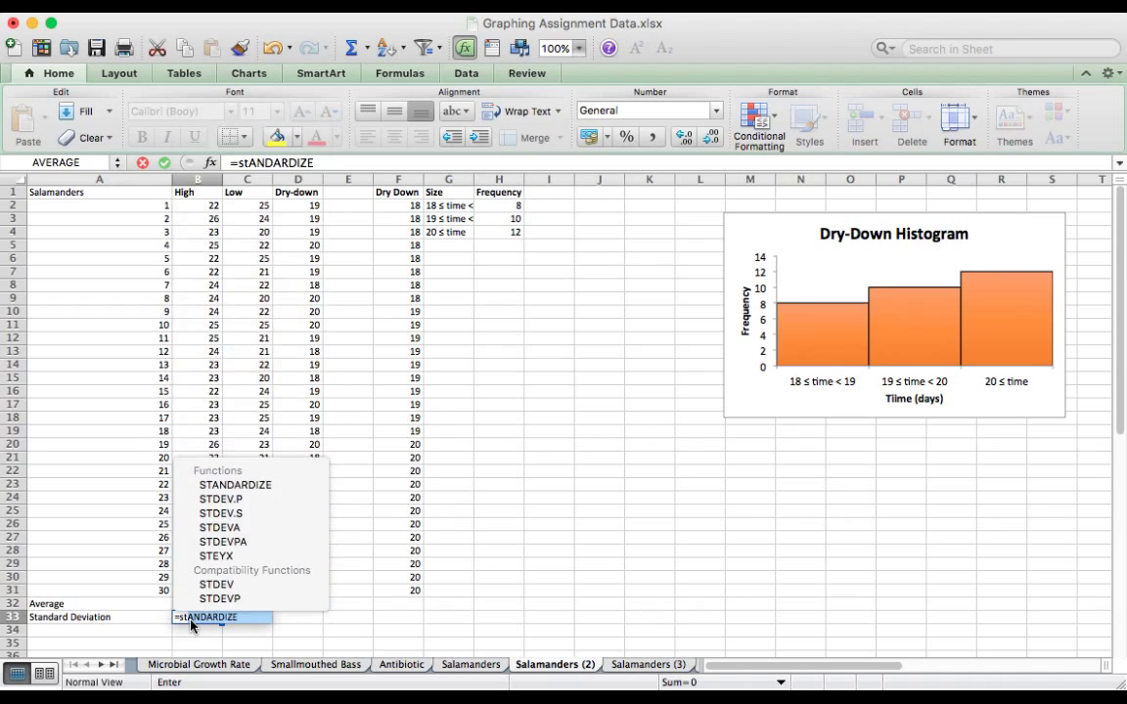
{"action": "type", "text": "ev("}
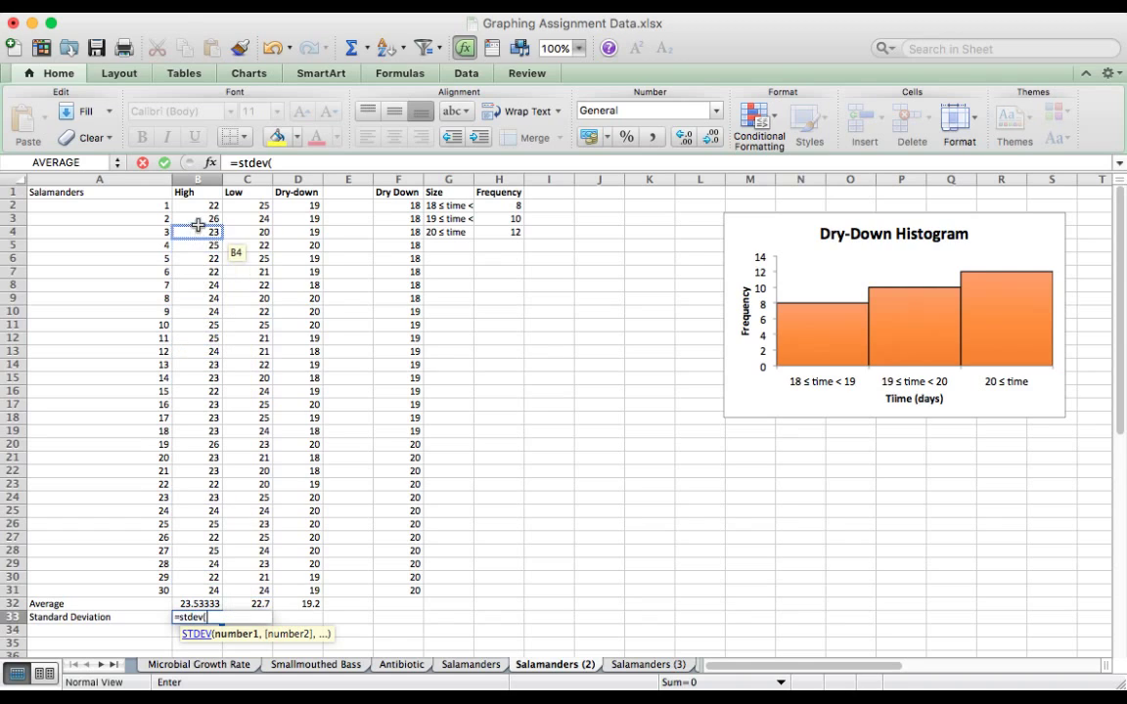
{"action": "left_click_drag", "start_coordinate": [196, 207], "coordinate": [211, 591]}
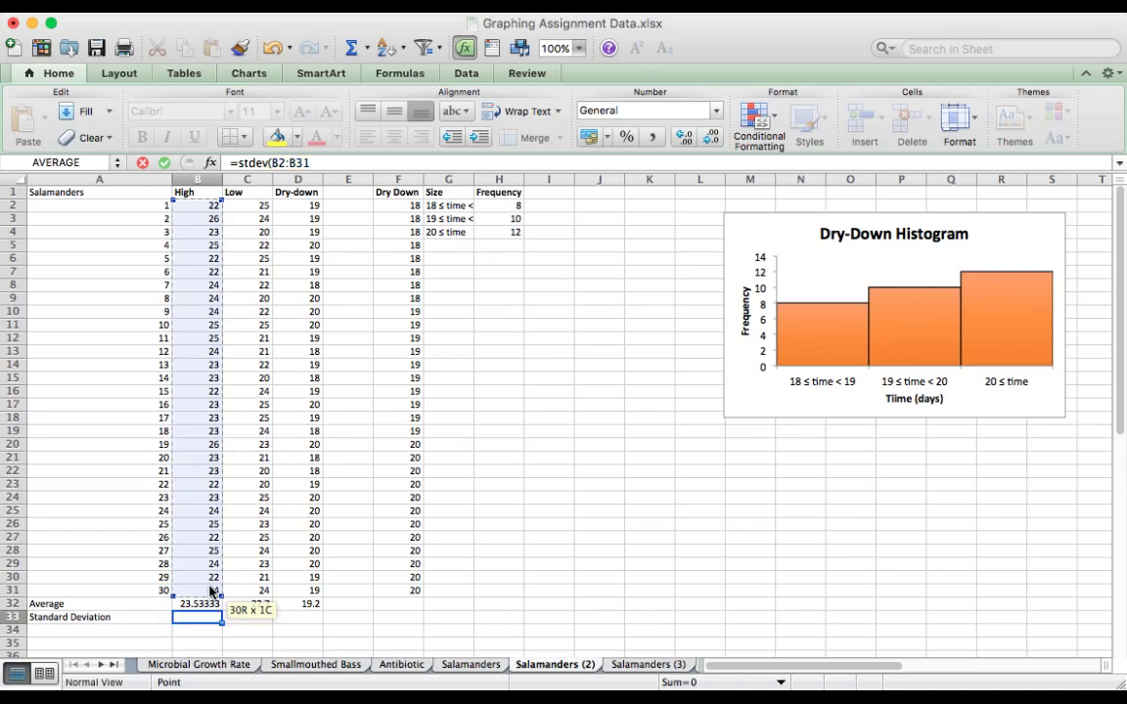
{"action": "key", "text": "Return"}
{"action": "left_click", "coordinate": [194, 613]}
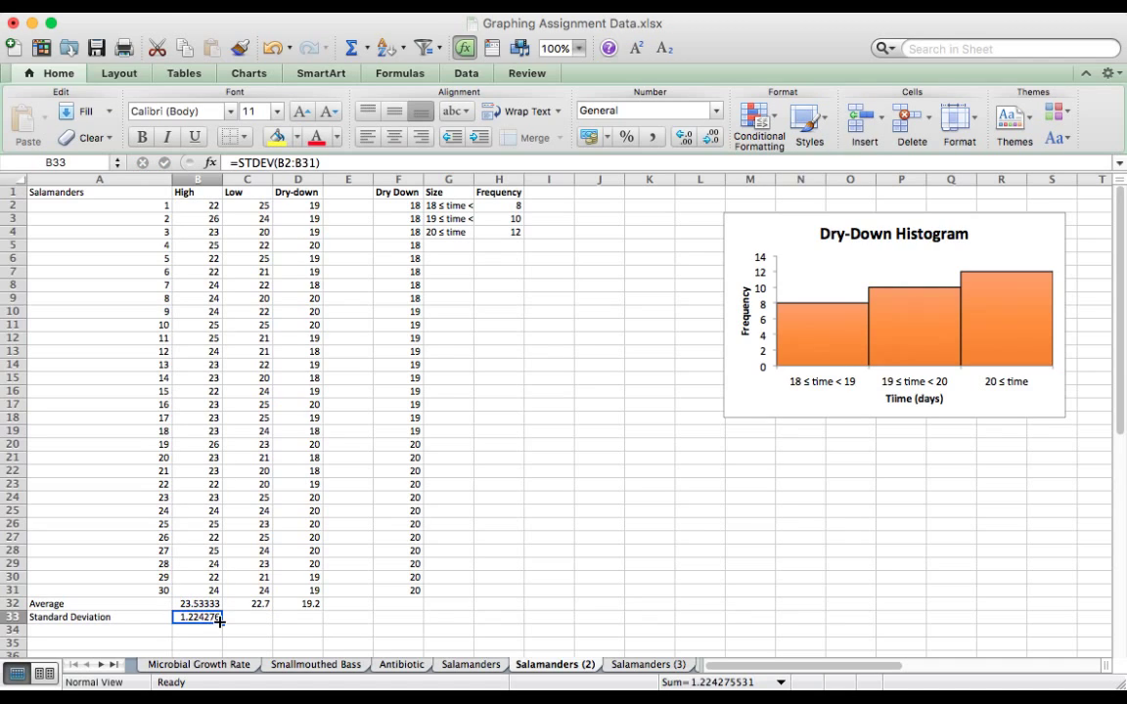
{"action": "left_click_drag", "start_coordinate": [220, 621], "coordinate": [313, 618]}
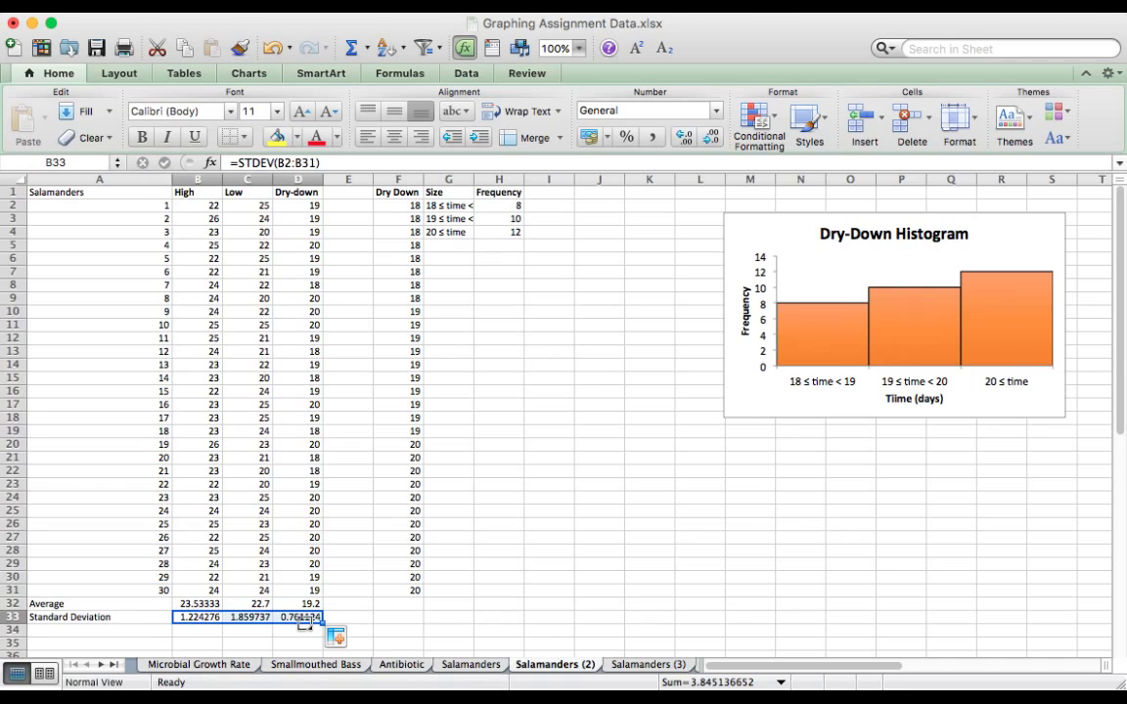
Enter the row label "Standard Error" in A34
{"action": "left_click", "coordinate": [190, 633]}
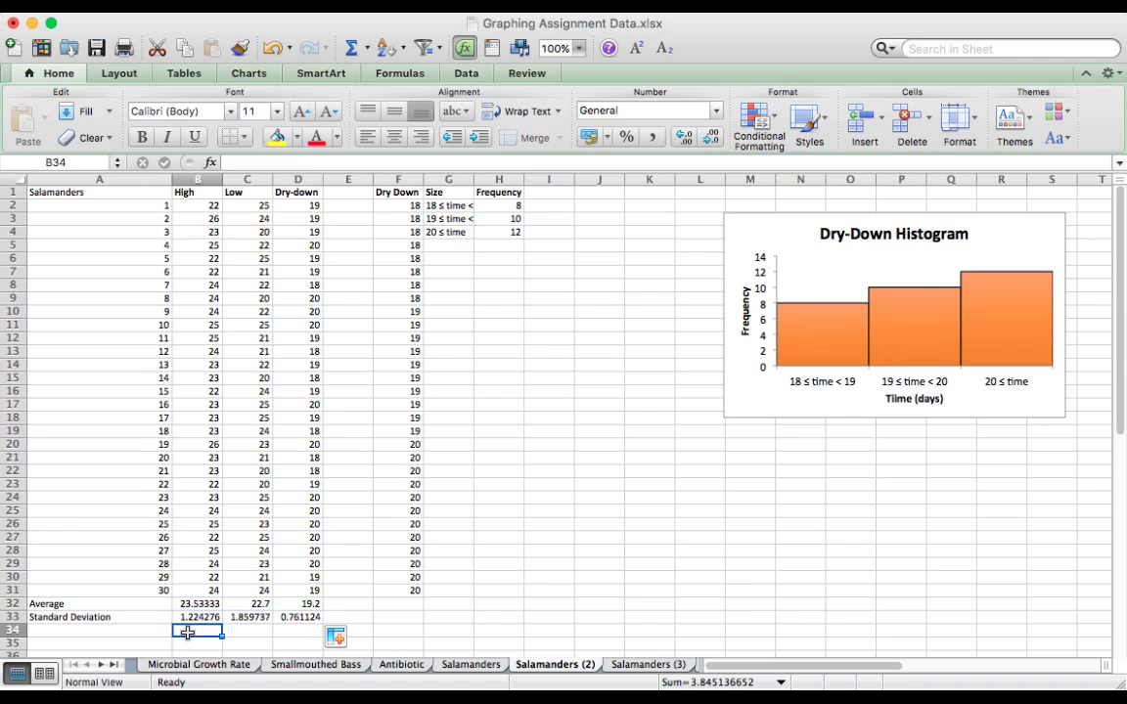
{"action": "left_click", "coordinate": [82, 636]}
{"action": "type", "text": "Sted"}
{"action": "key", "text": "BackSpace"}
{"action": "key", "text": "BackSpace"}
{"action": "type", "text": "andard Error"}
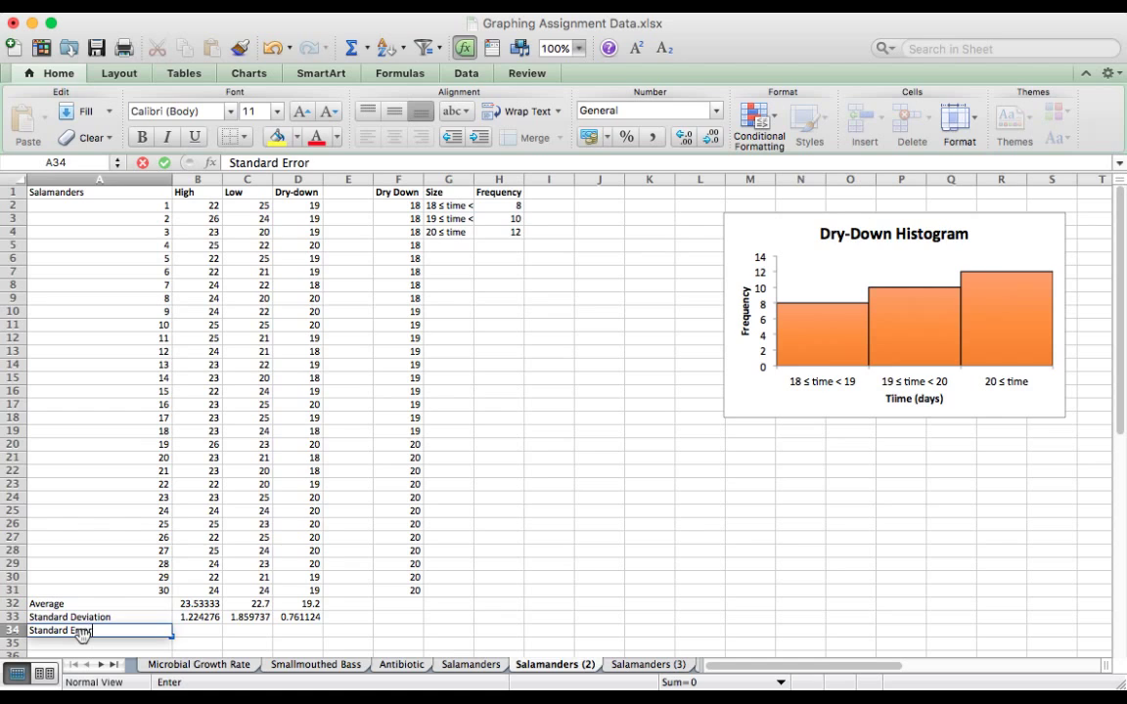
{"action": "key", "text": "Tab"}
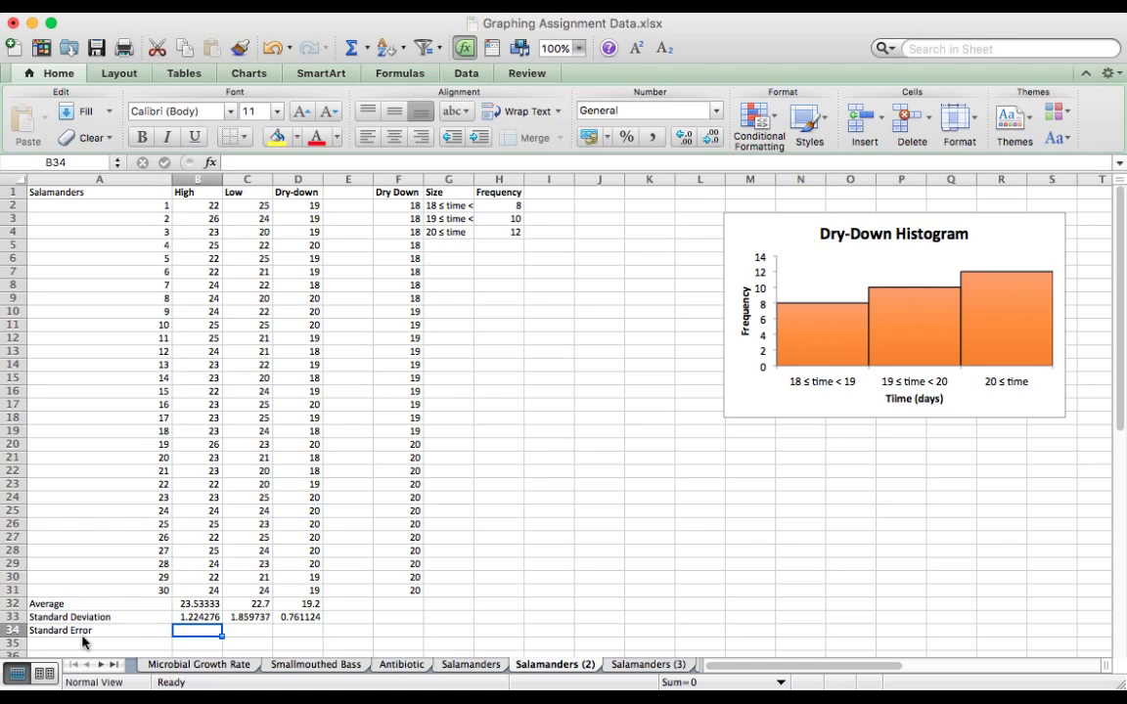
Calculate the standard error in B34 with the formula =B33/(30^(1/2)) and fill it across to D34
{"action": "type", "text": "="}
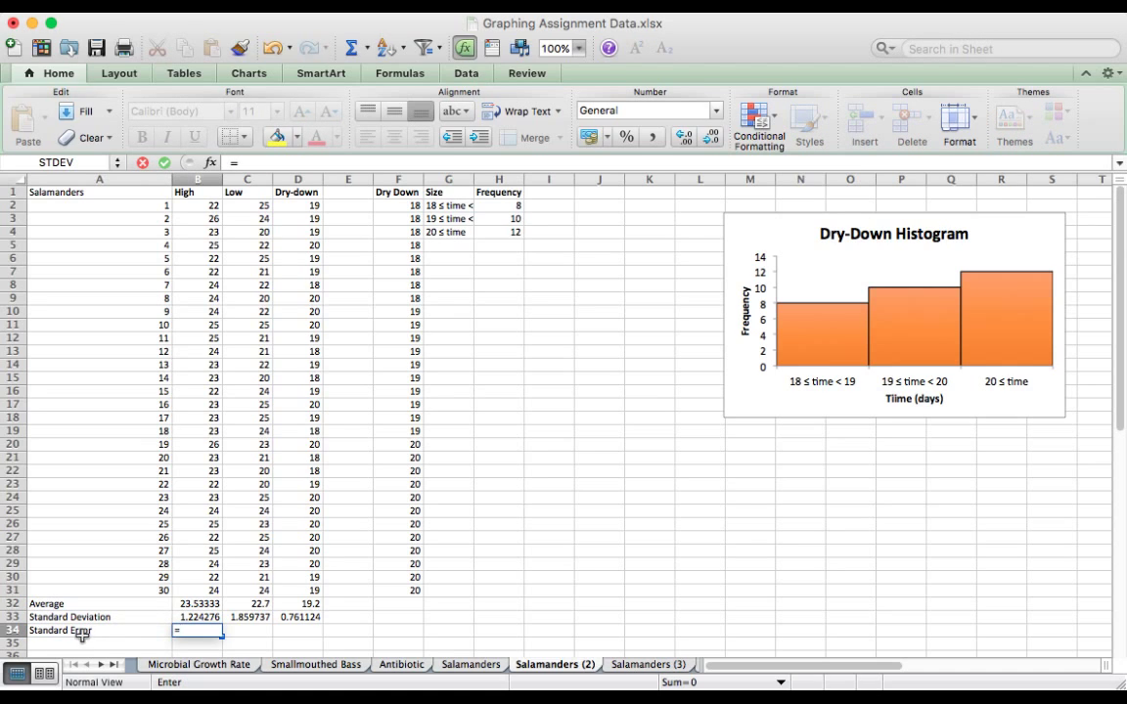
{"action": "left_click", "coordinate": [185, 619]}
{"action": "type", "text": "/"}
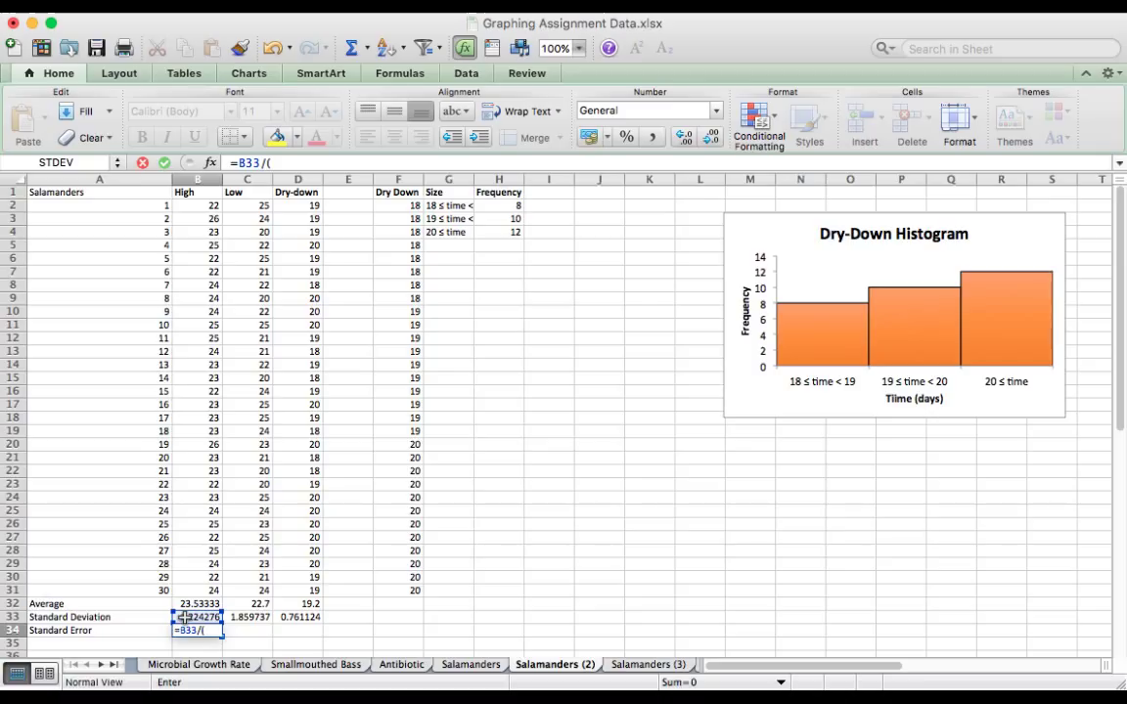
{"action": "type", "text": "(30^("}
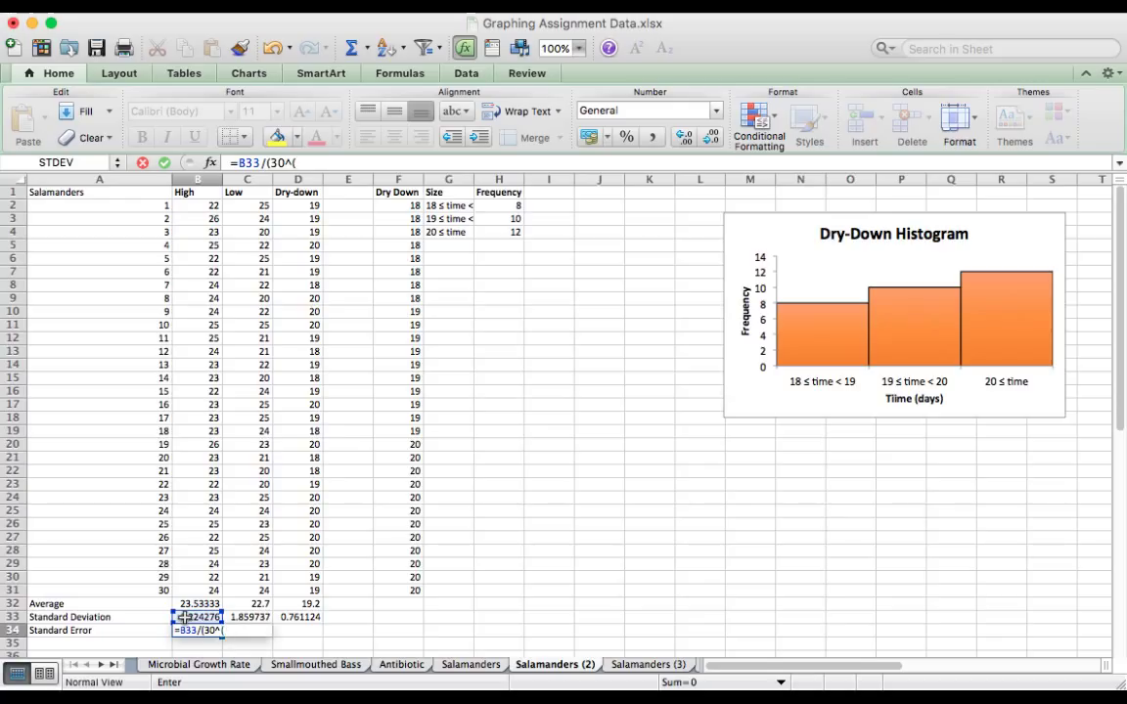
{"action": "type", "text": "1/2)"}
{"action": "key", "text": "Return"}
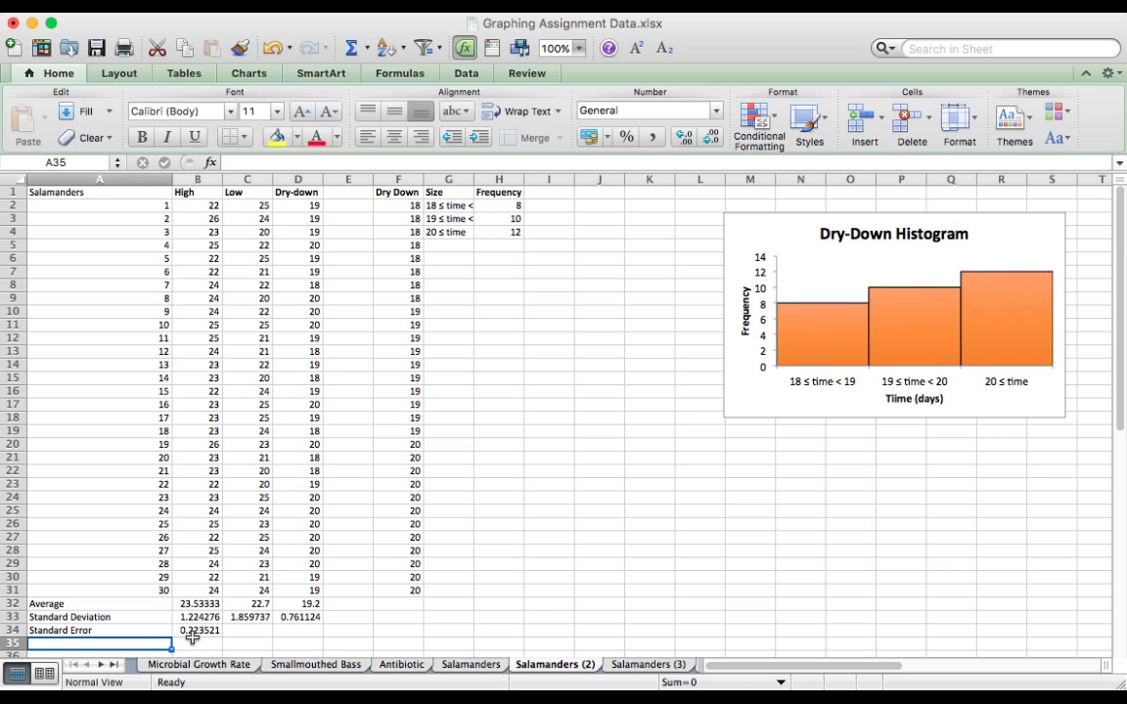
{"action": "left_click", "coordinate": [192, 632]}
{"action": "left_click_drag", "start_coordinate": [225, 637], "coordinate": [301, 632]}
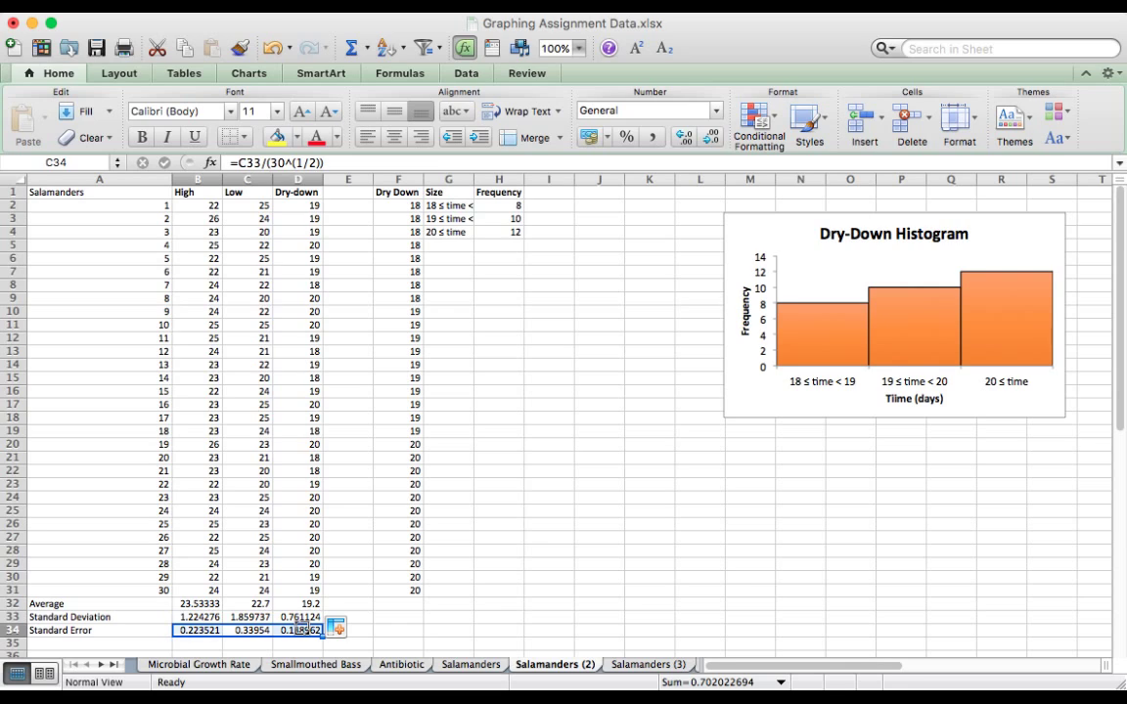
{"action": "left_click", "coordinate": [398, 630]}
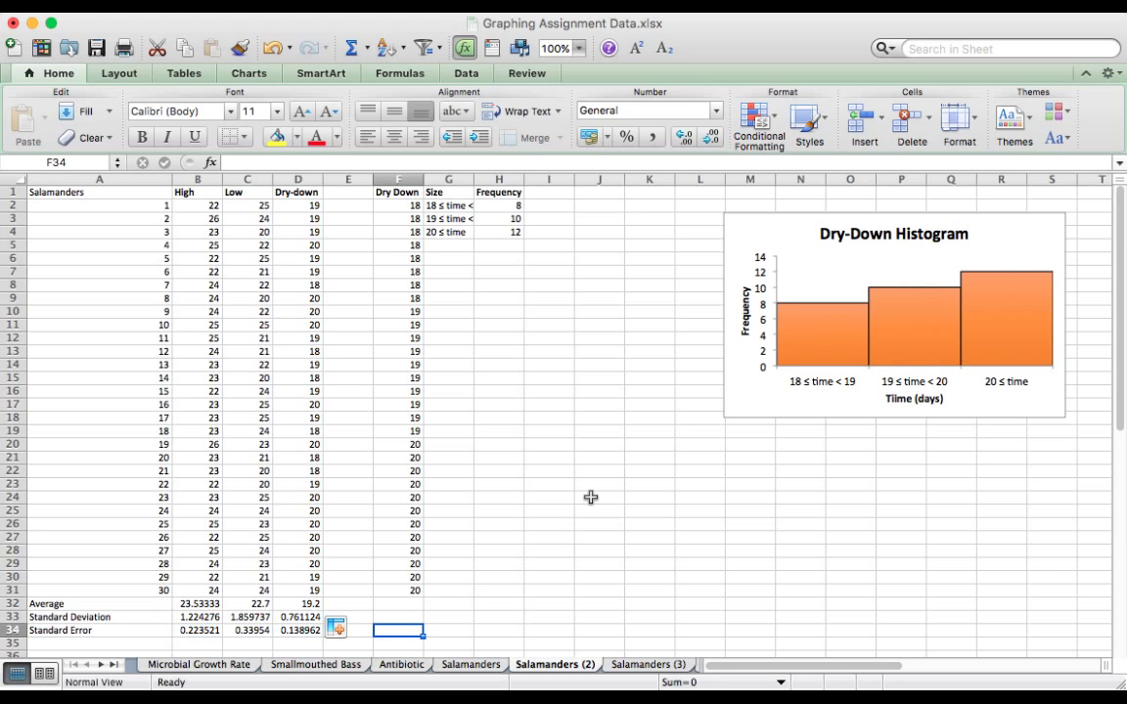
Insert an empty 2-D clustered column chart and place it over about columns G to N, rows 14 to 30
{"action": "left_click", "coordinate": [249, 72]}
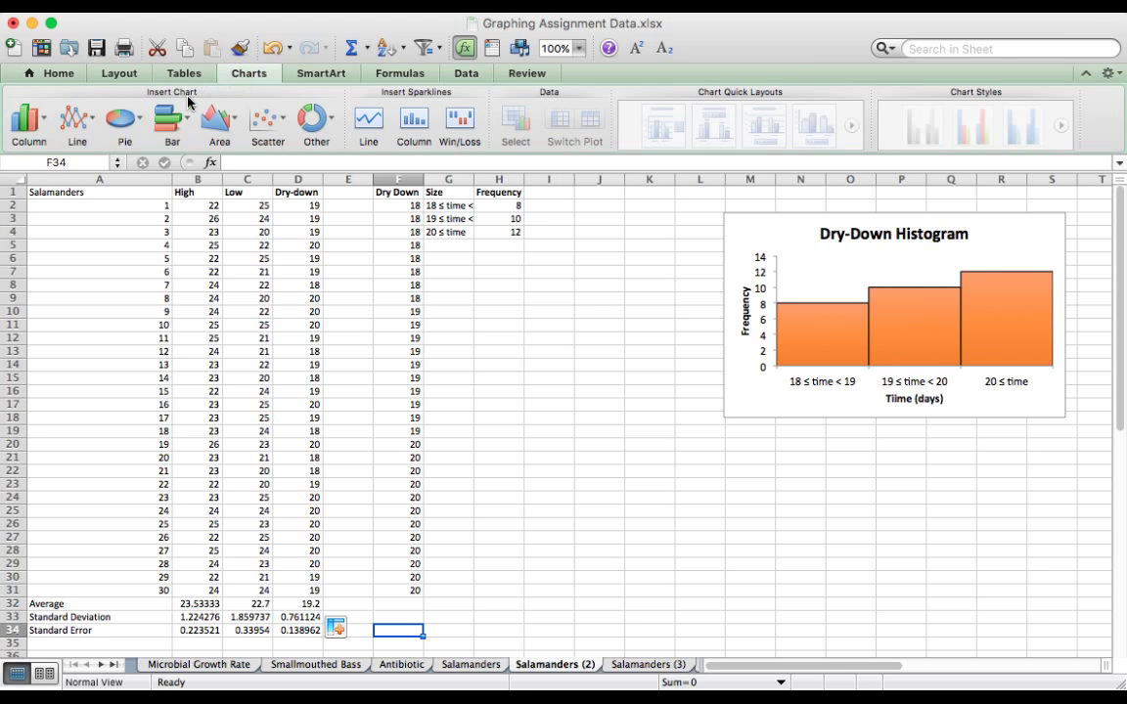
{"action": "left_click", "coordinate": [29, 134]}
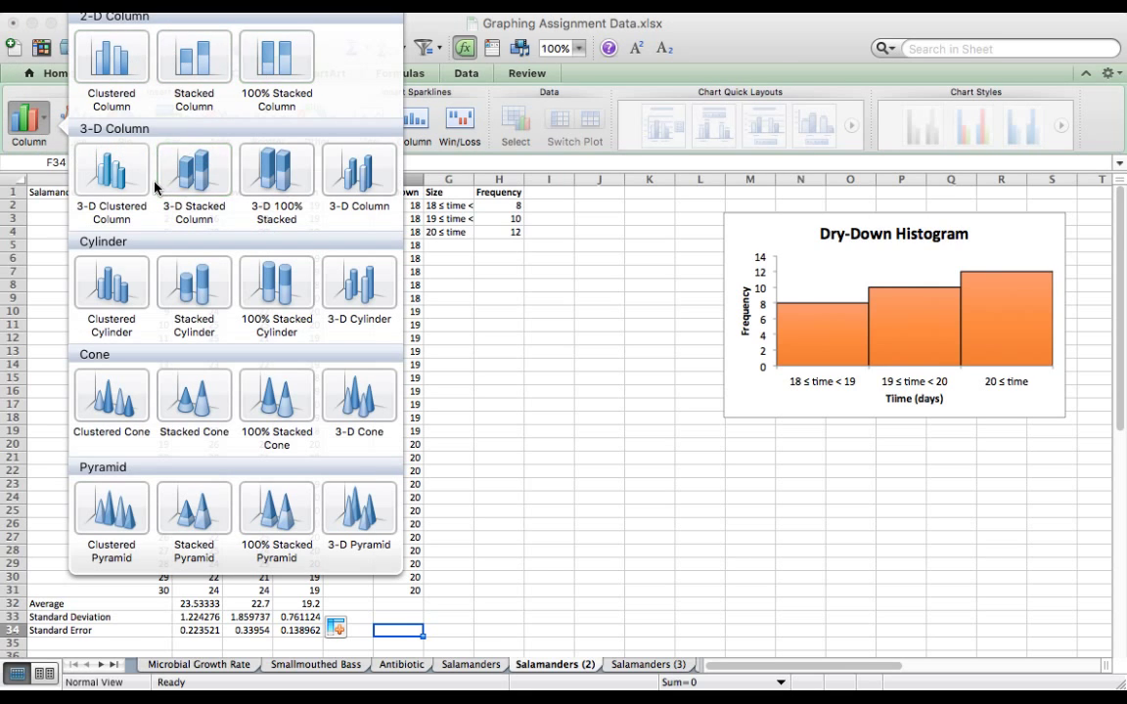
{"action": "left_click", "coordinate": [94, 60]}
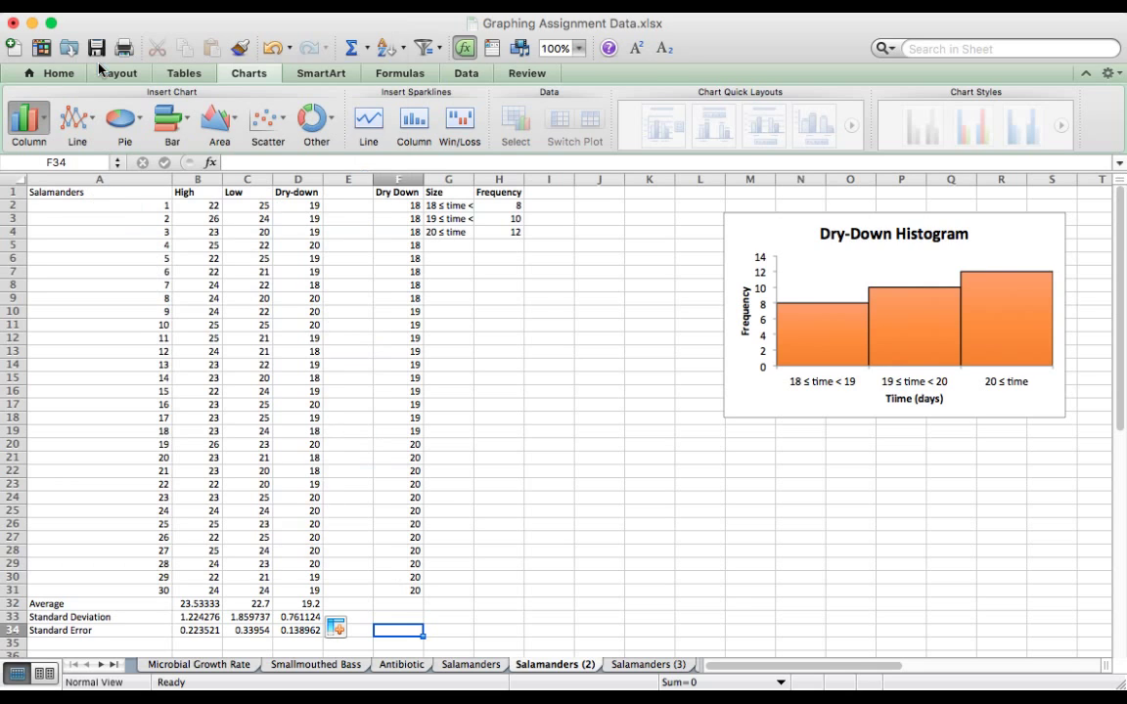
{"action": "left_click_drag", "start_coordinate": [562, 323], "coordinate": [611, 362]}
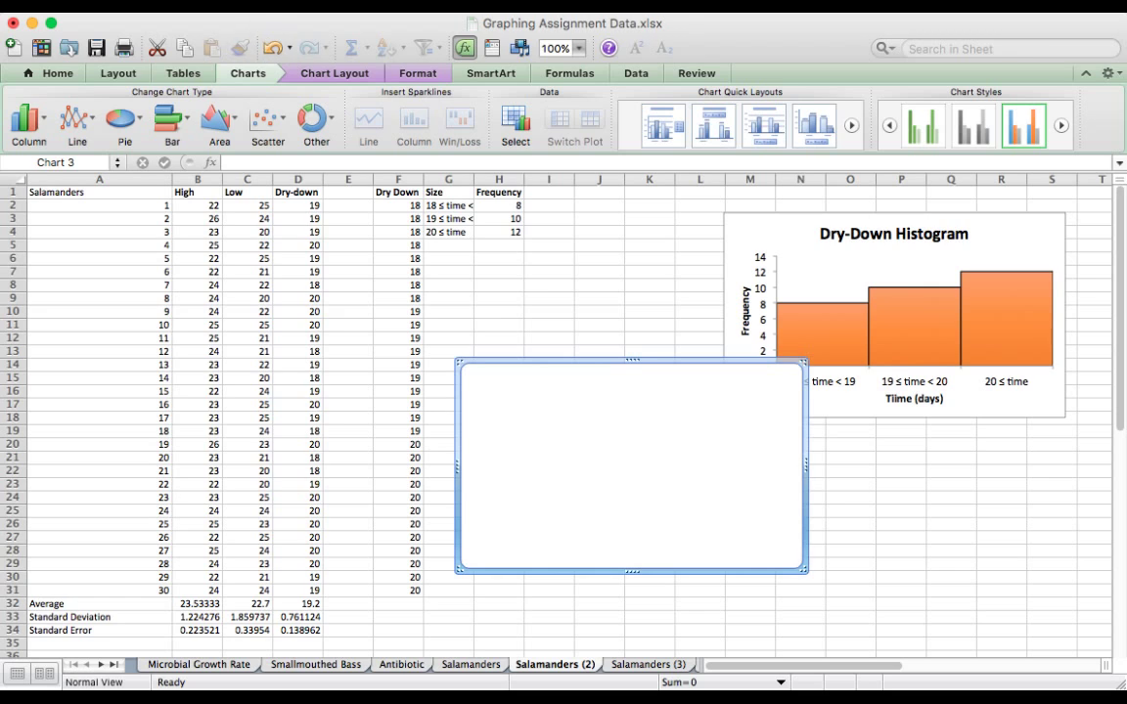
Add a data series named "Time till Metamorphasis" to the empty chart's data source
{"action": "right_click", "coordinate": [590, 444]}
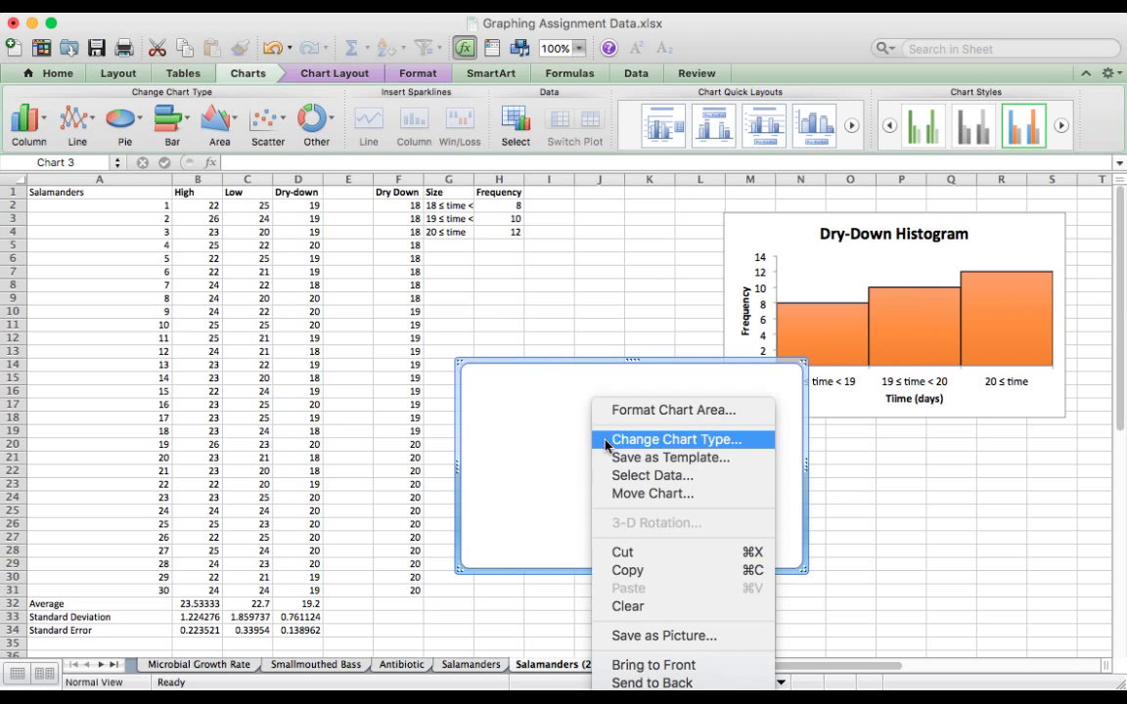
{"action": "left_click", "coordinate": [674, 477]}
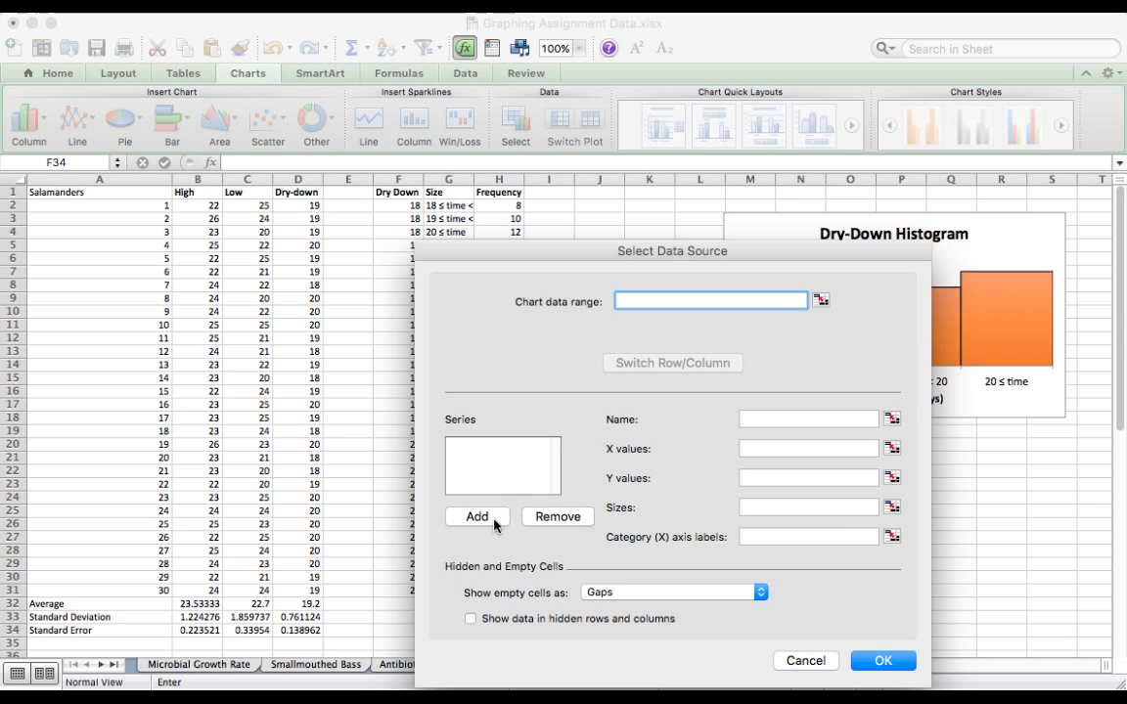
{"action": "left_click", "coordinate": [498, 517]}
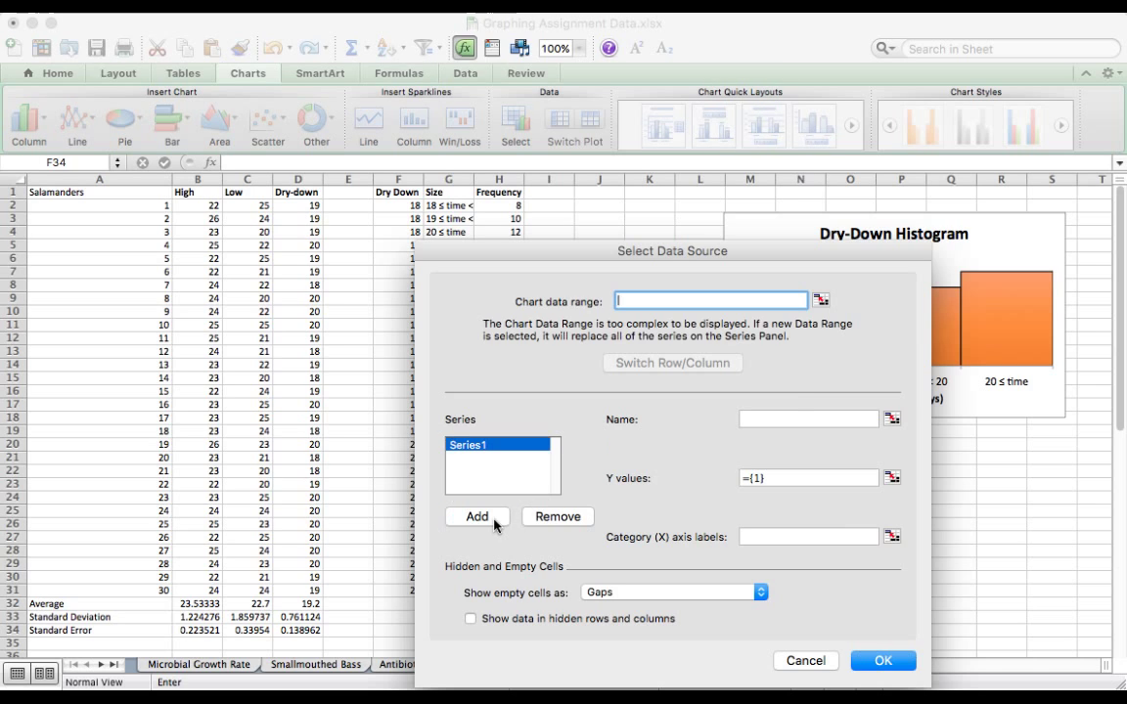
{"action": "left_click", "coordinate": [797, 417]}
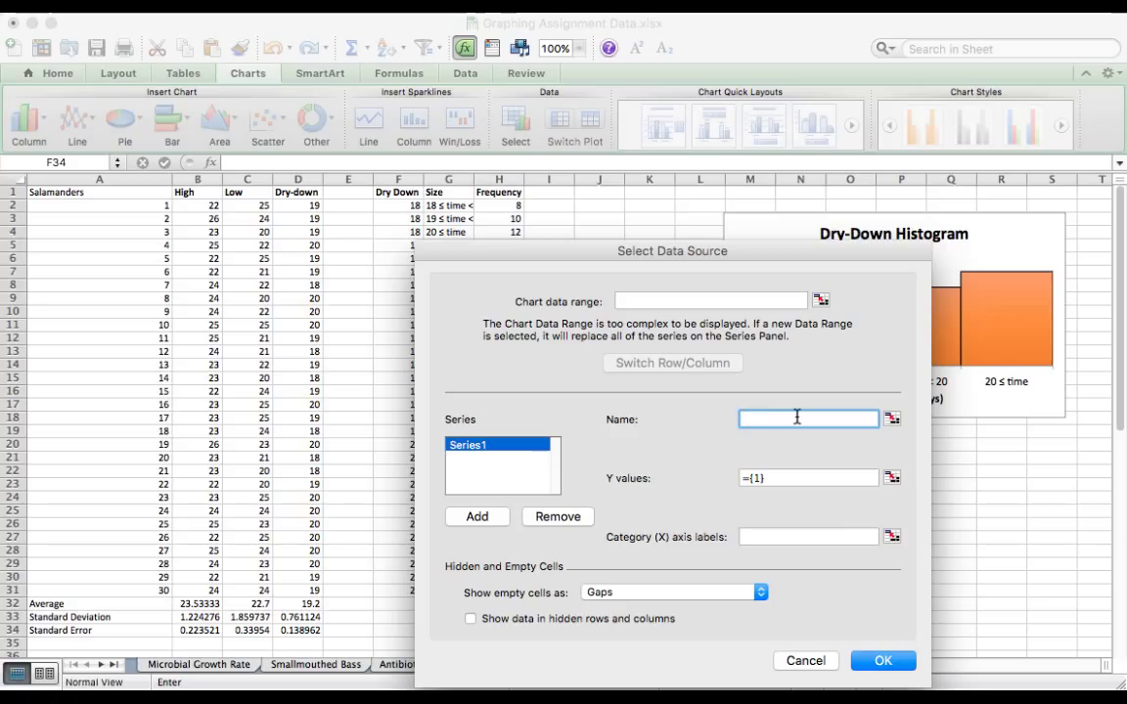
{"action": "type", "text": "T"}
{"action": "key", "text": "BackSpace"}
{"action": "key", "text": "BackSpace"}
{"action": "key", "text": "BackSpace"}
{"action": "key", "text": "BackSpace"}
{"action": "key", "text": "BackSpace"}
{"action": "key", "text": "BackSpace"}
{"action": "key", "text": "BackSpace"}
{"action": "type", "text": "Time till Metamorphasis"}
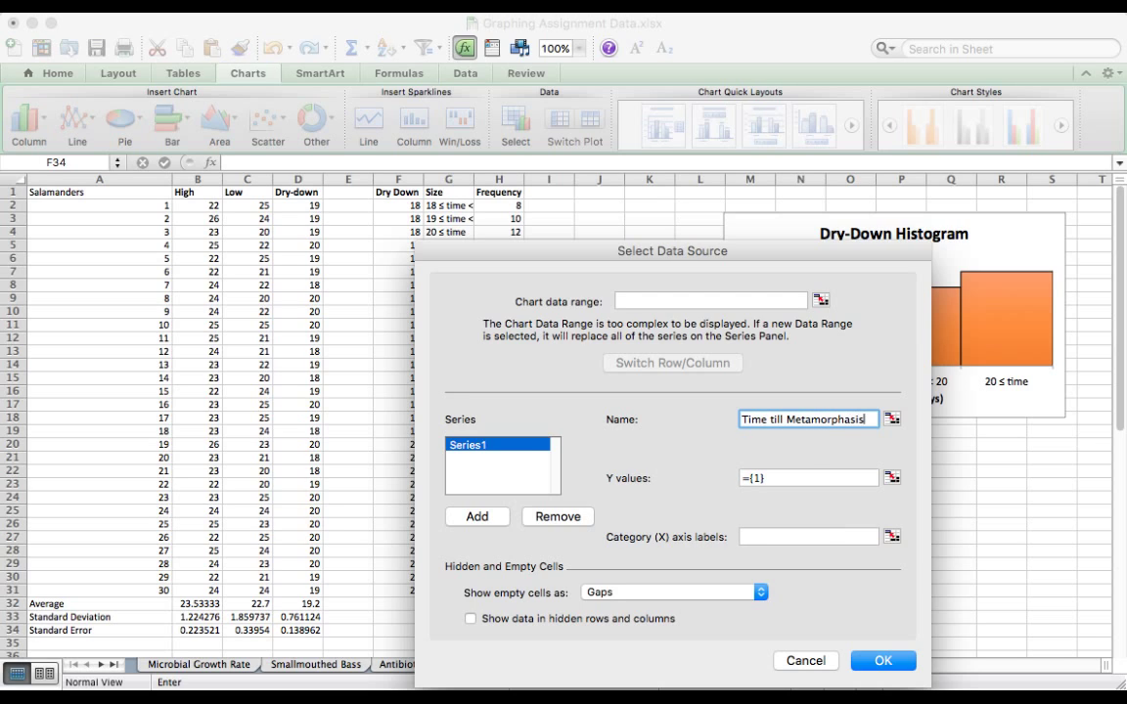
Set the series' category axis labels to the treatment headers in B1:D1
{"action": "left_click", "coordinate": [819, 536]}
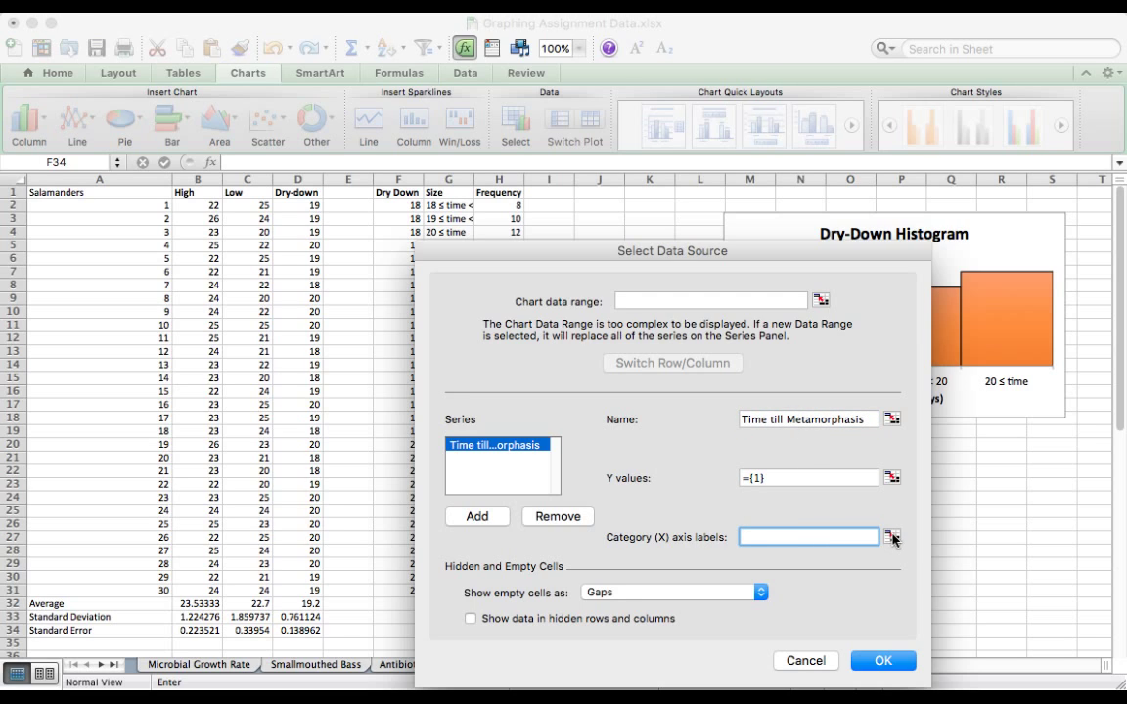
{"action": "left_click", "coordinate": [892, 536]}
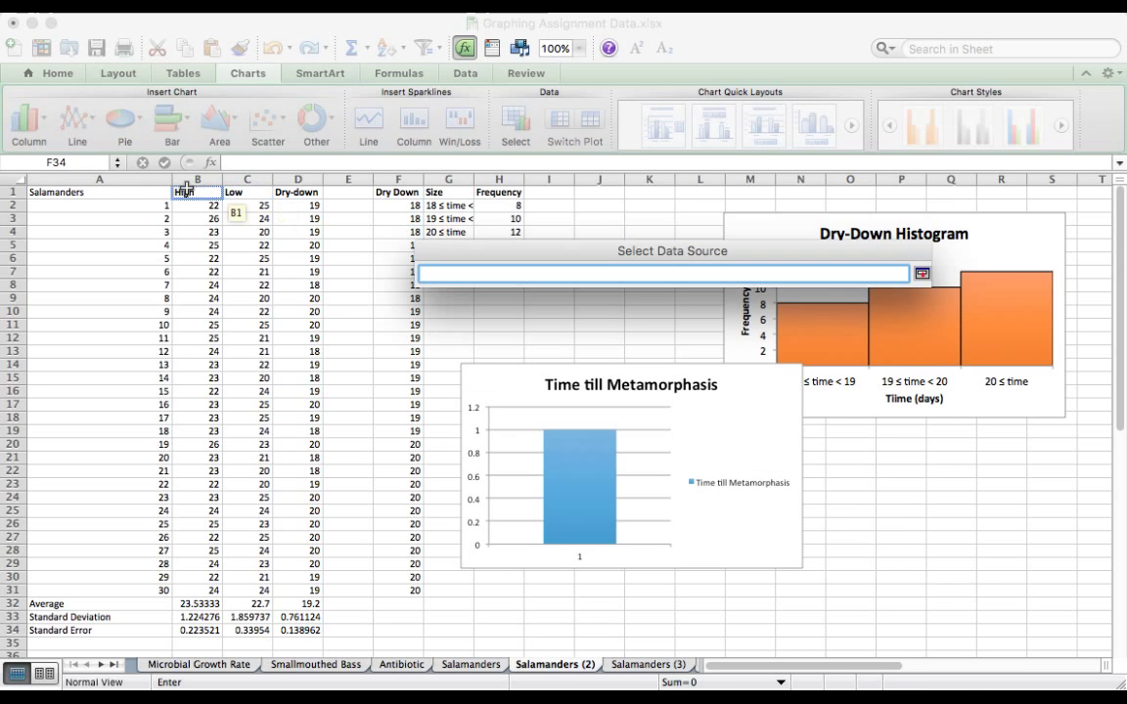
{"action": "left_click_drag", "start_coordinate": [186, 188], "coordinate": [280, 194]}
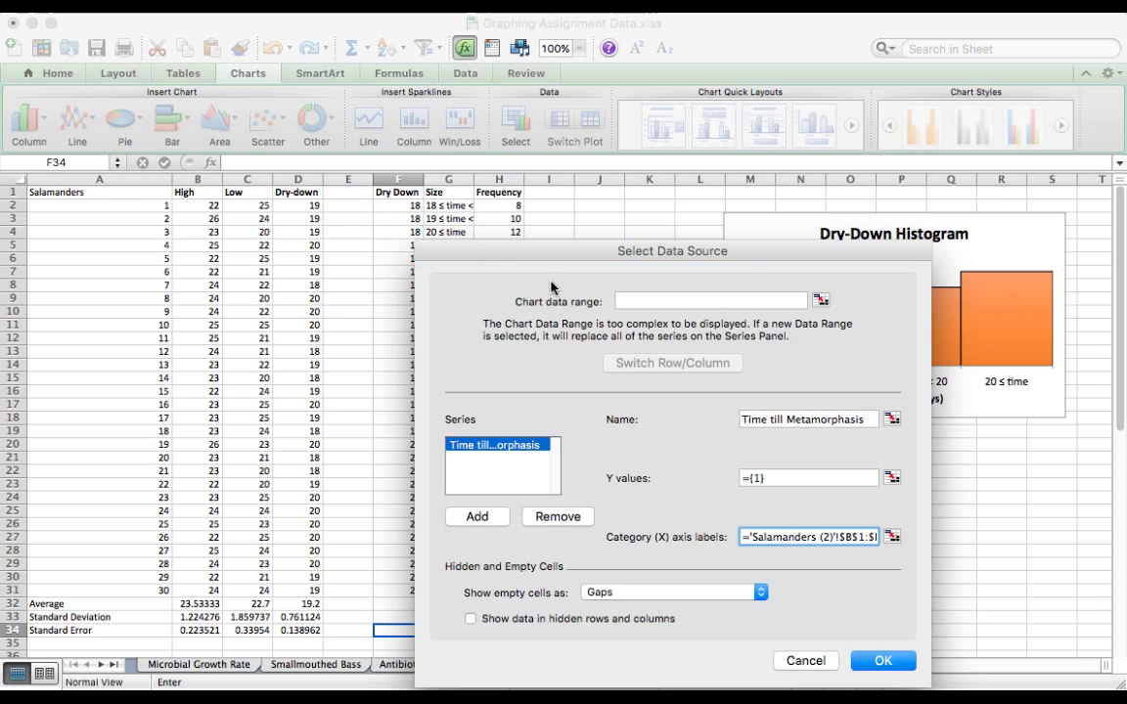
Set the series' Y values to the averages in B32:D32, check the category label range and apply the data source
{"action": "left_click", "coordinate": [891, 477]}
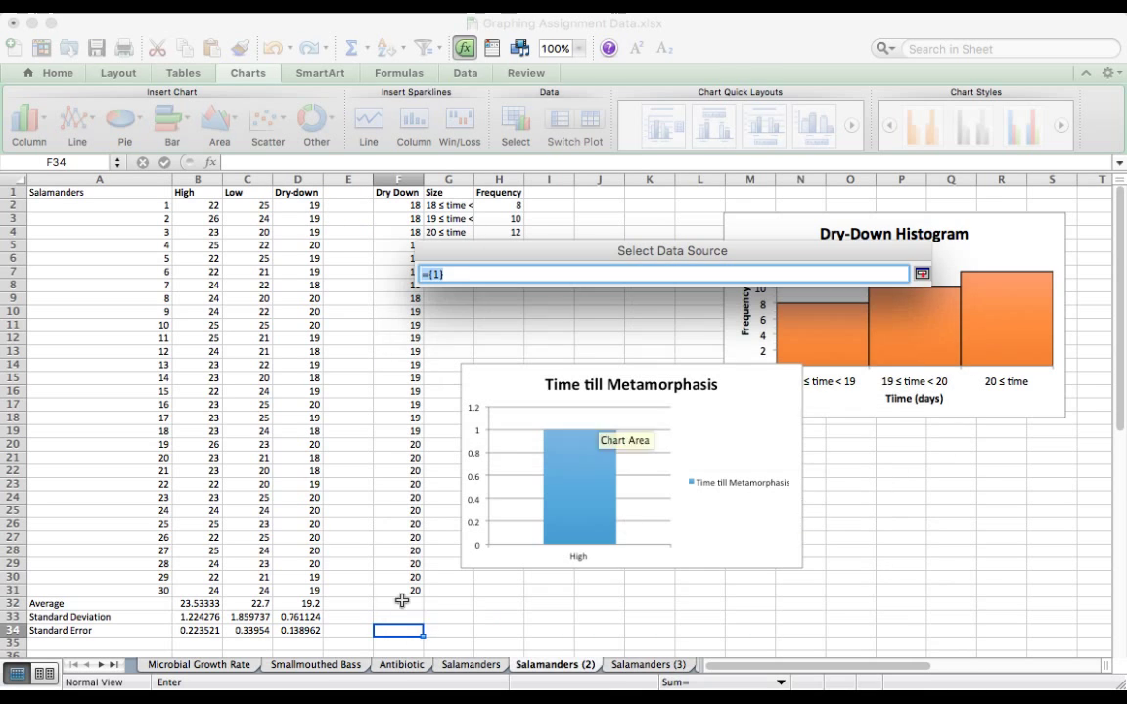
{"action": "left_click_drag", "start_coordinate": [200, 603], "coordinate": [276, 603]}
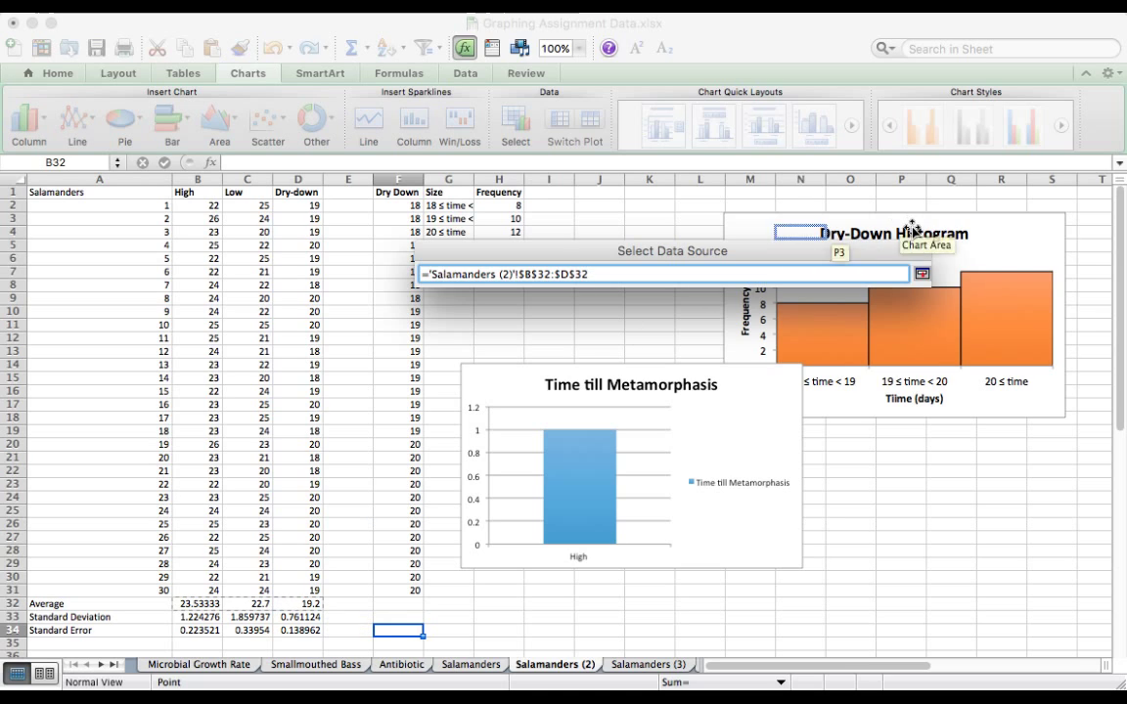
{"action": "left_click", "coordinate": [922, 275]}
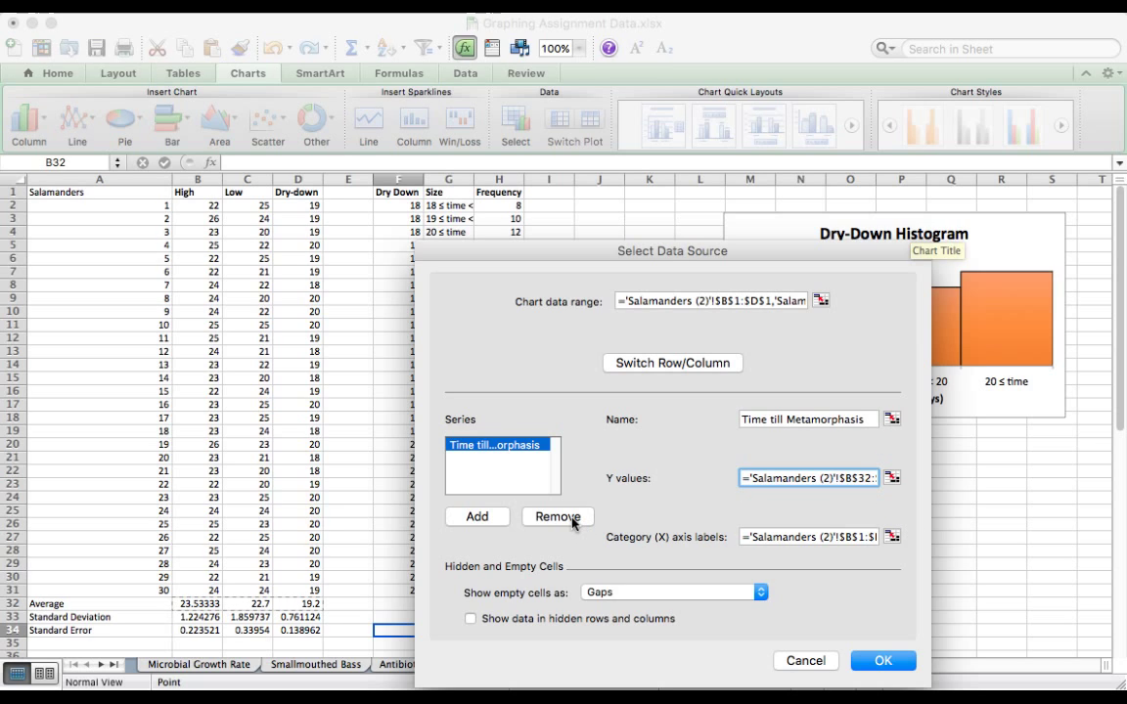
{"action": "left_click", "coordinate": [892, 537]}
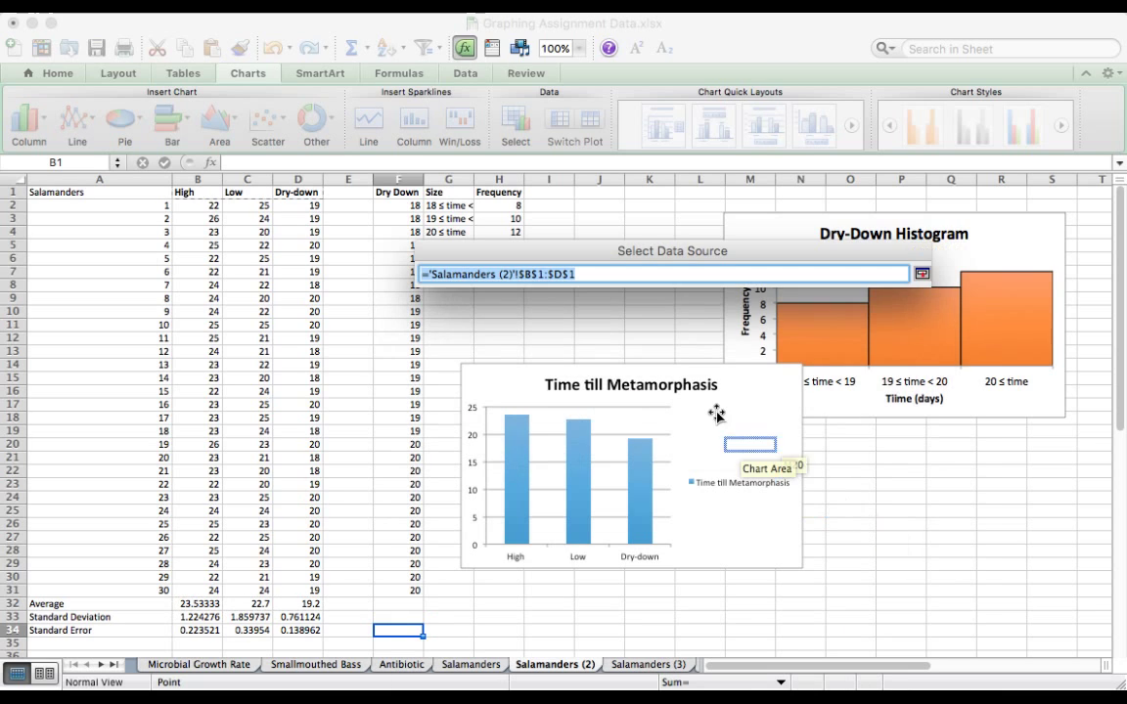
{"action": "key", "text": "Return"}
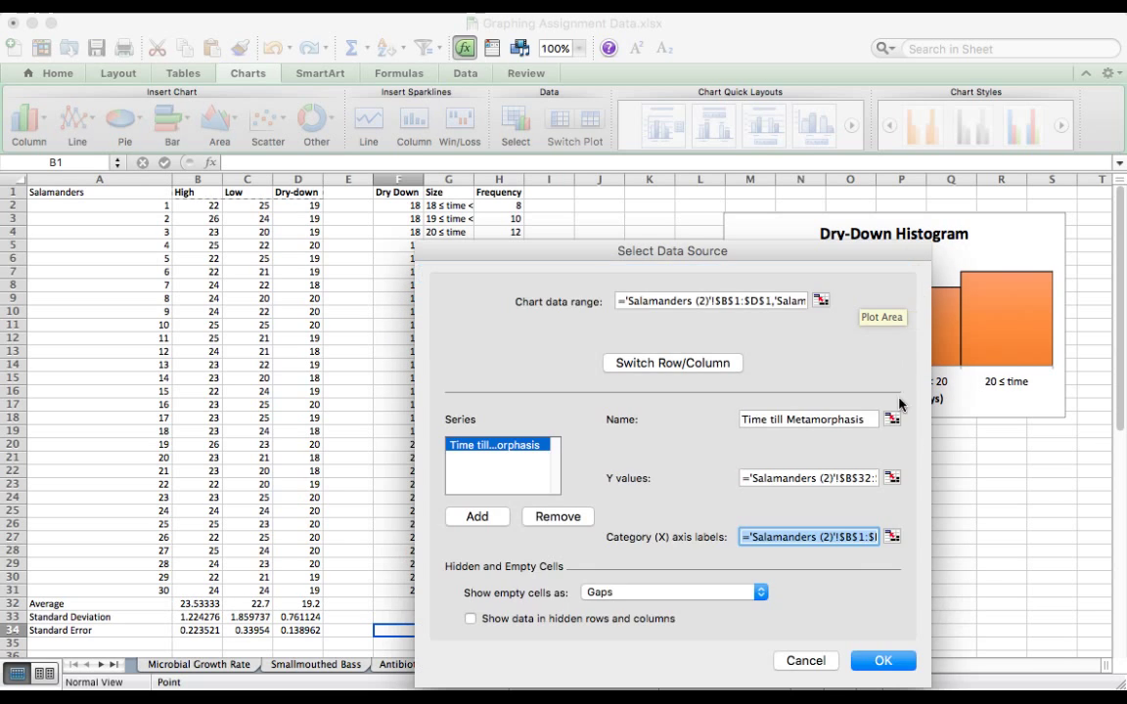
{"action": "left_click", "coordinate": [883, 661]}
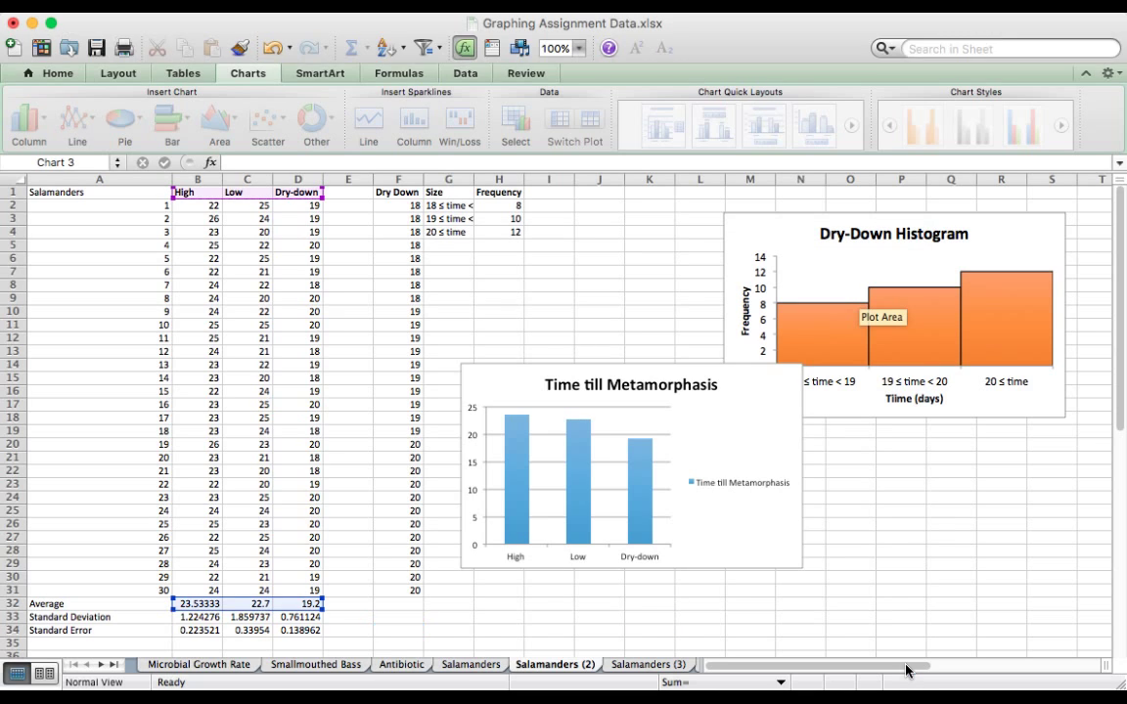
Hide the Time till Metamorphasis chart's horizontal gridlines by setting their line color to No Line
{"action": "left_click", "coordinate": [603, 468]}
{"action": "right_click", "coordinate": [605, 468]}
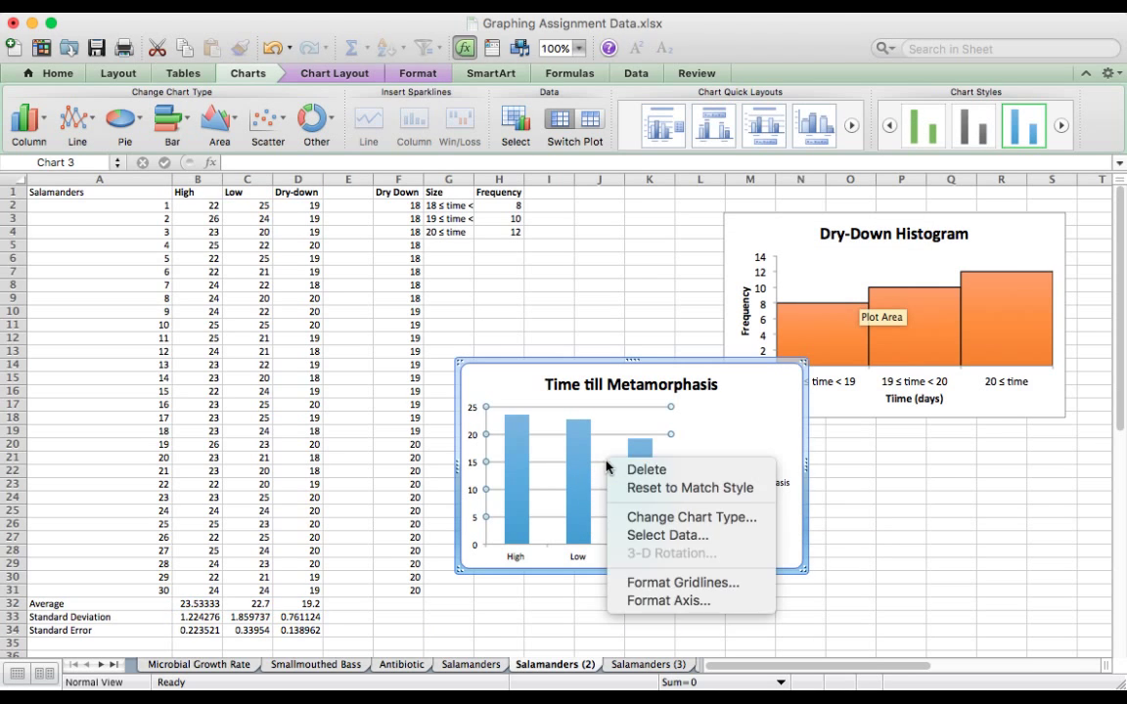
{"action": "left_click", "coordinate": [652, 582]}
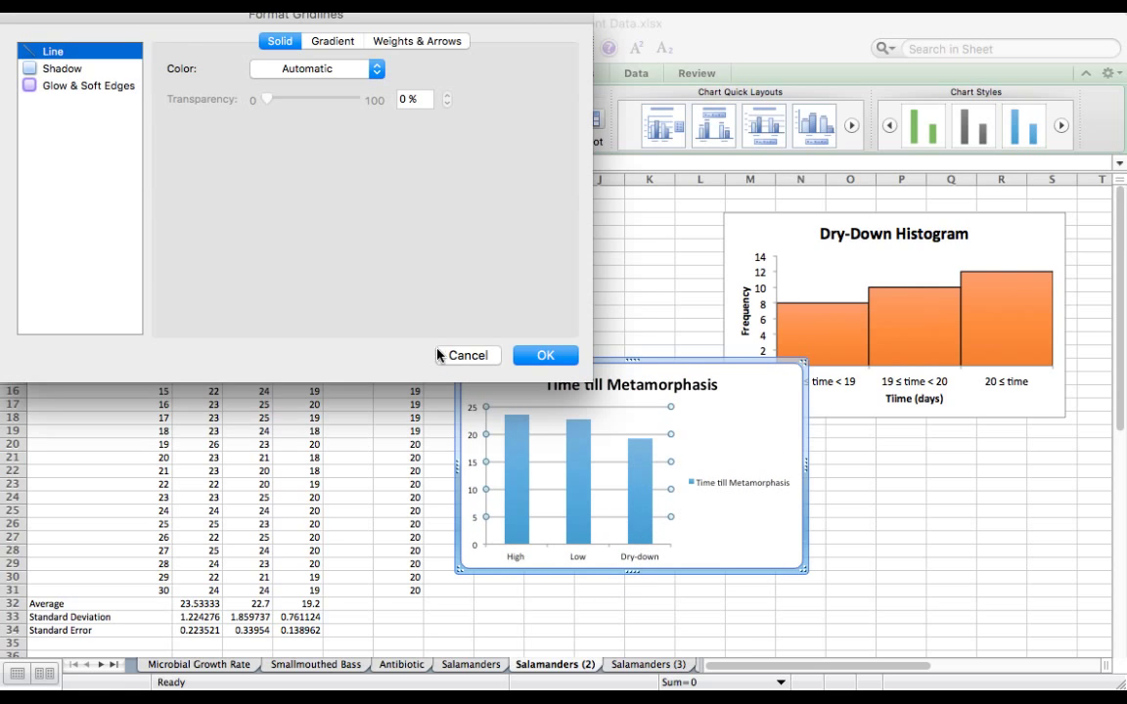
{"action": "left_click", "coordinate": [279, 68]}
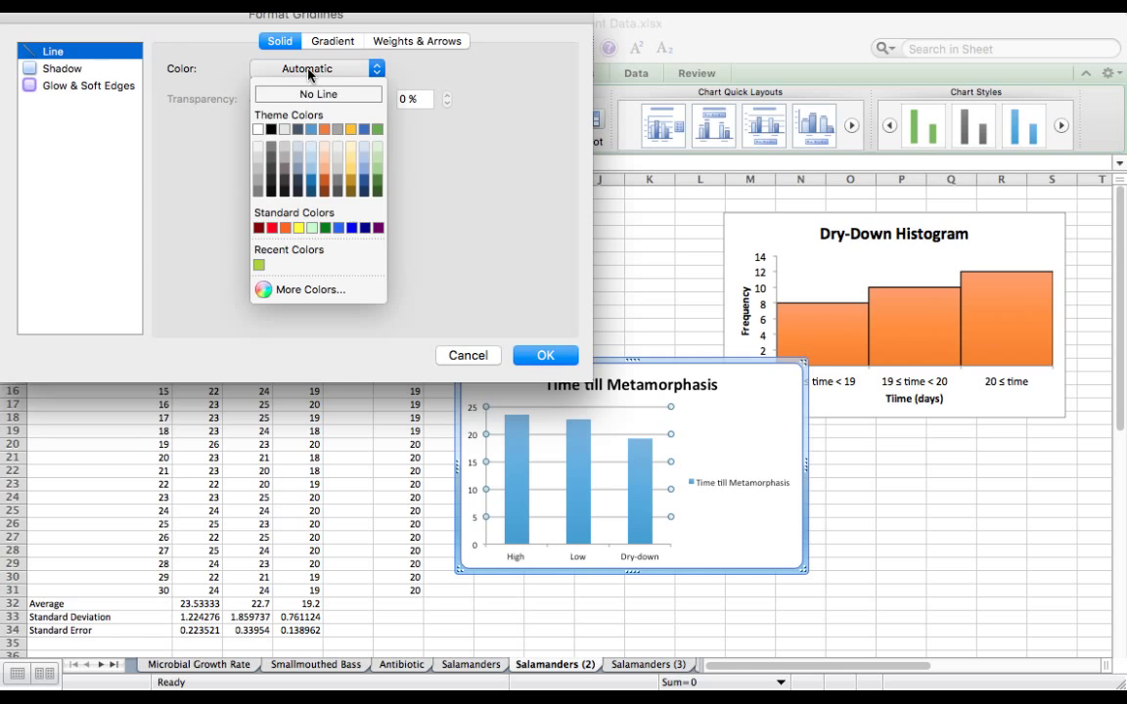
{"action": "left_click", "coordinate": [279, 96]}
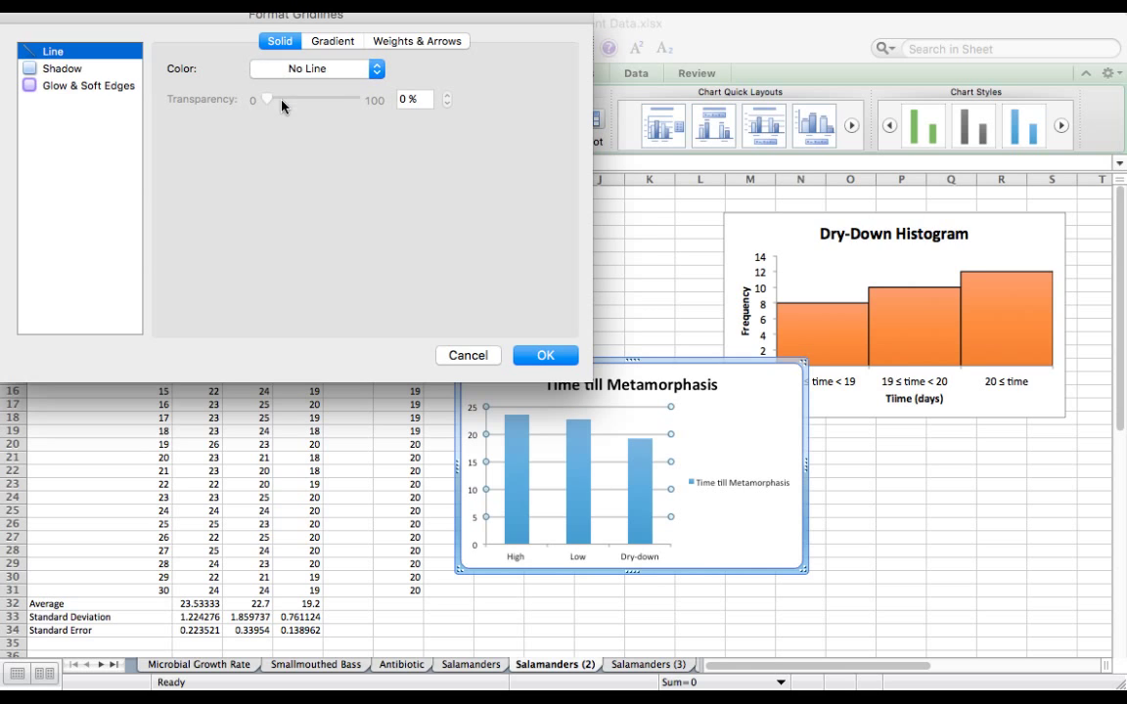
{"action": "left_click", "coordinate": [543, 355]}
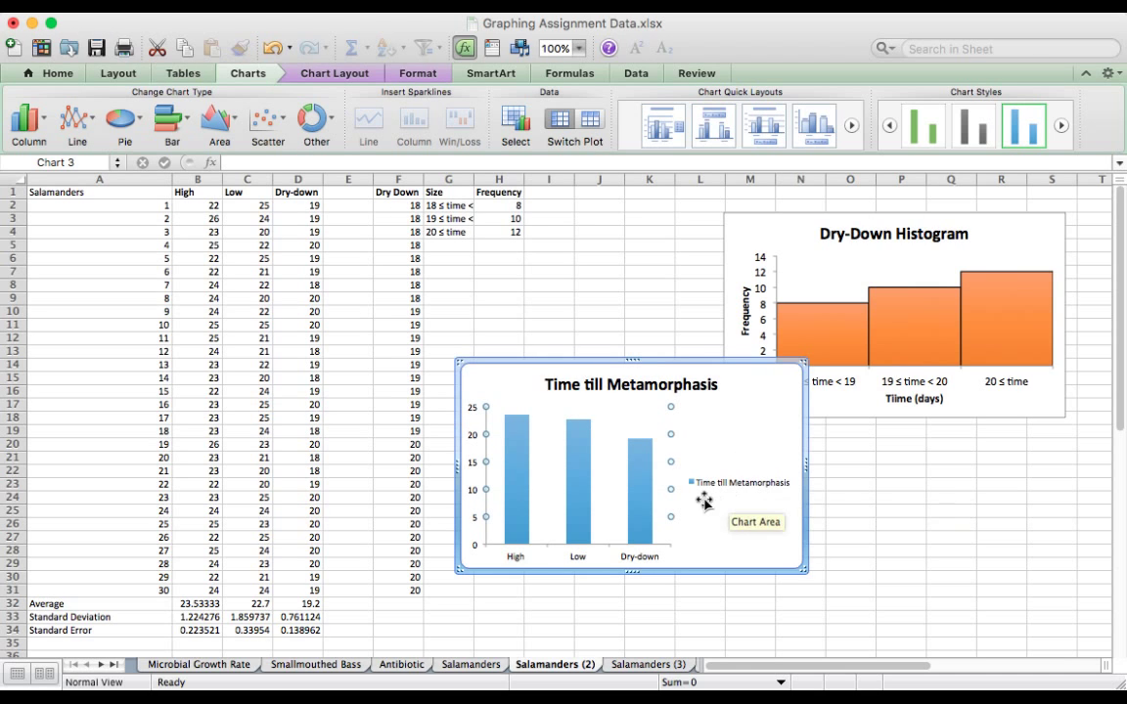
Add Y error bars in both directions to the Time till Metamorphasis series, with a custom error amount
{"action": "left_click", "coordinate": [642, 455]}
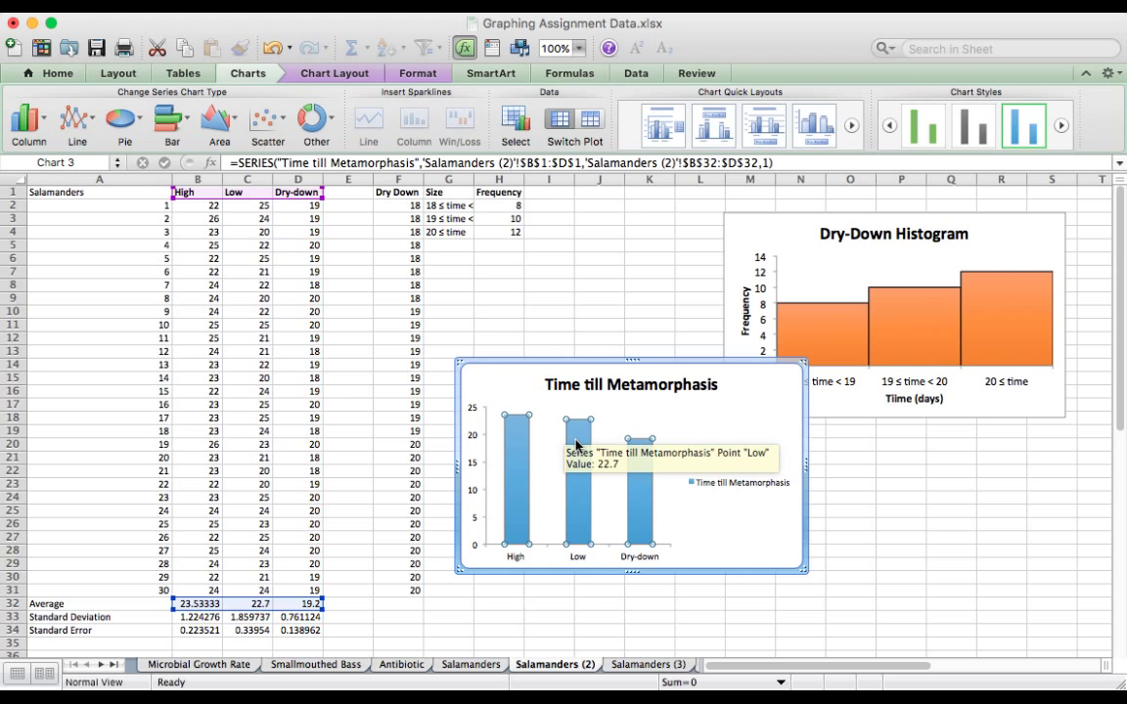
{"action": "right_click", "coordinate": [575, 443]}
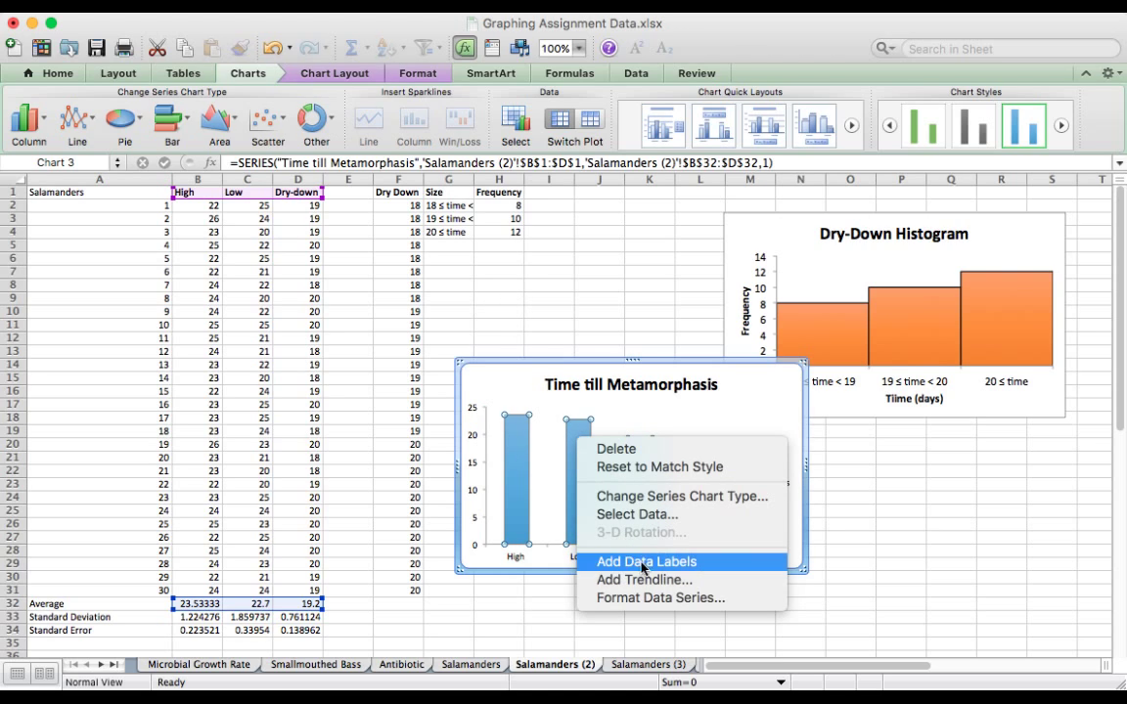
{"action": "left_click", "coordinate": [647, 598]}
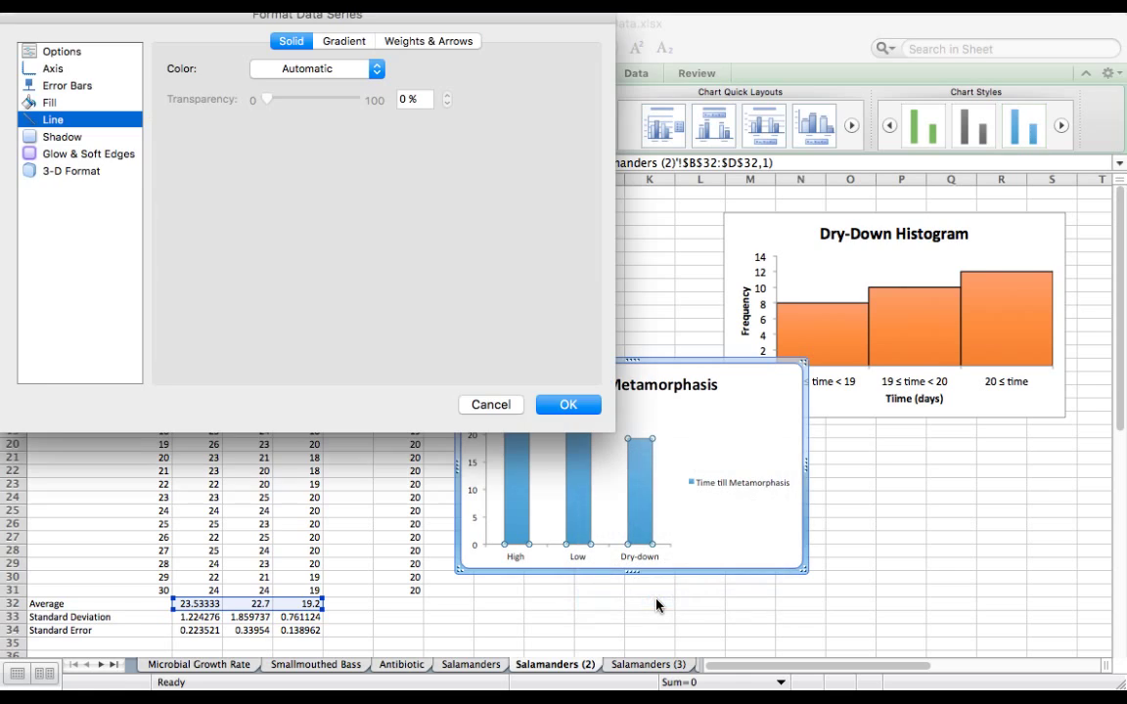
{"action": "left_click", "coordinate": [67, 86]}
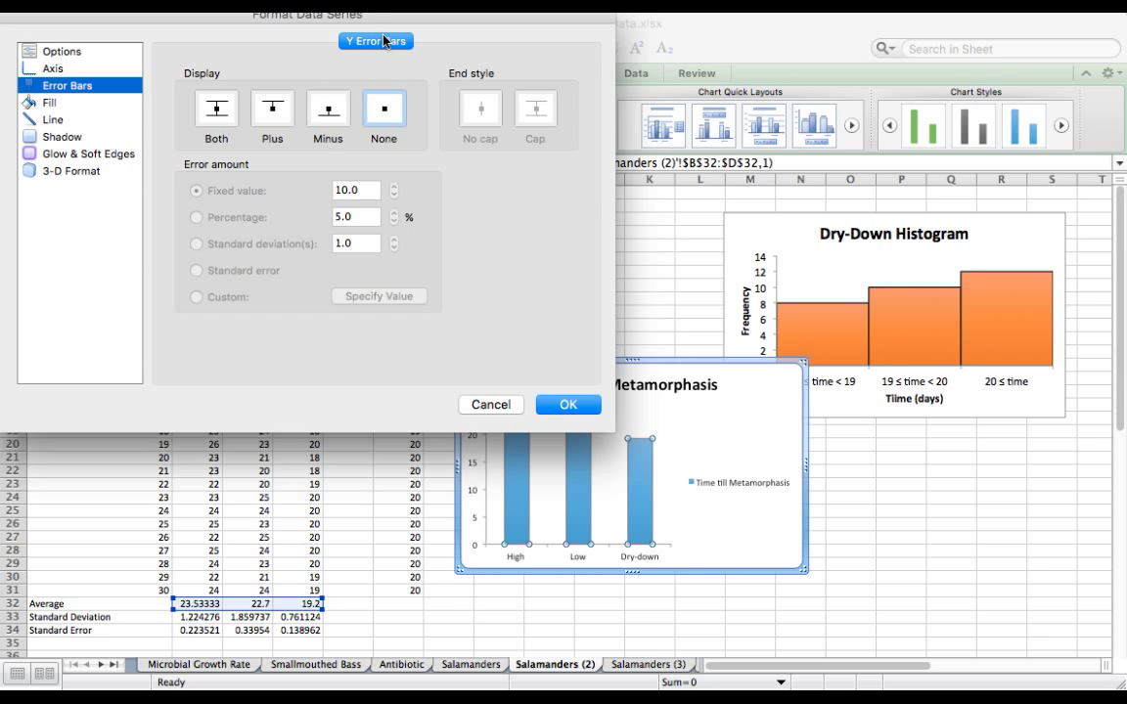
{"action": "left_click", "coordinate": [216, 110]}
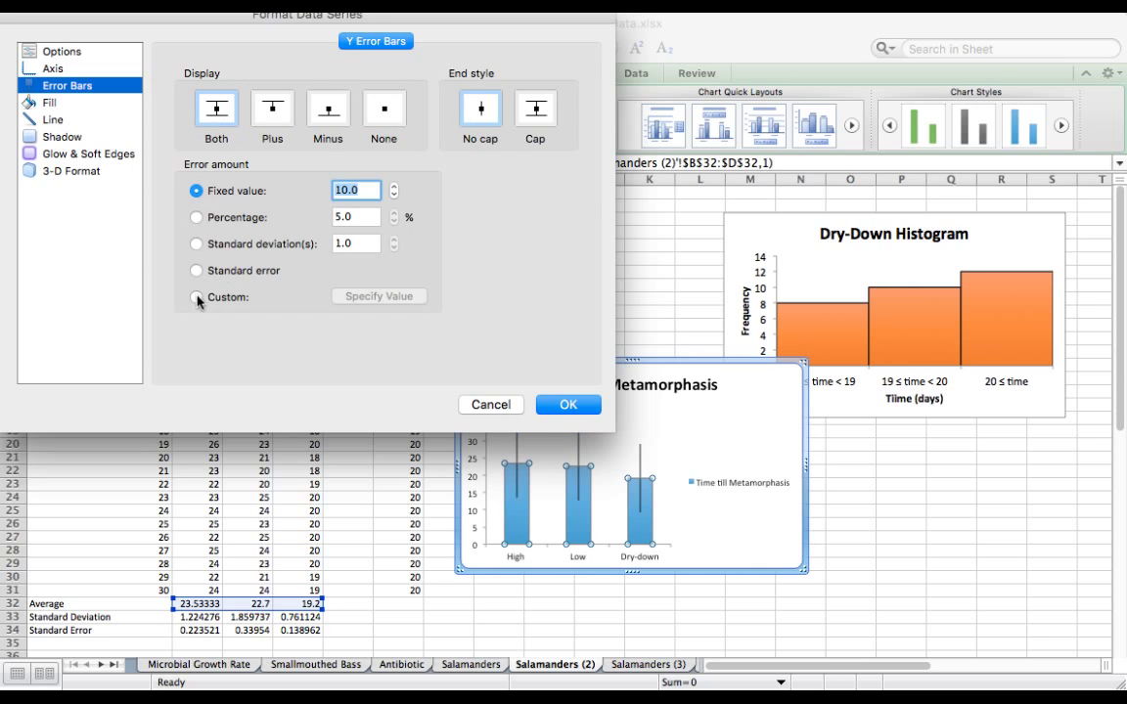
{"action": "left_click", "coordinate": [198, 299]}
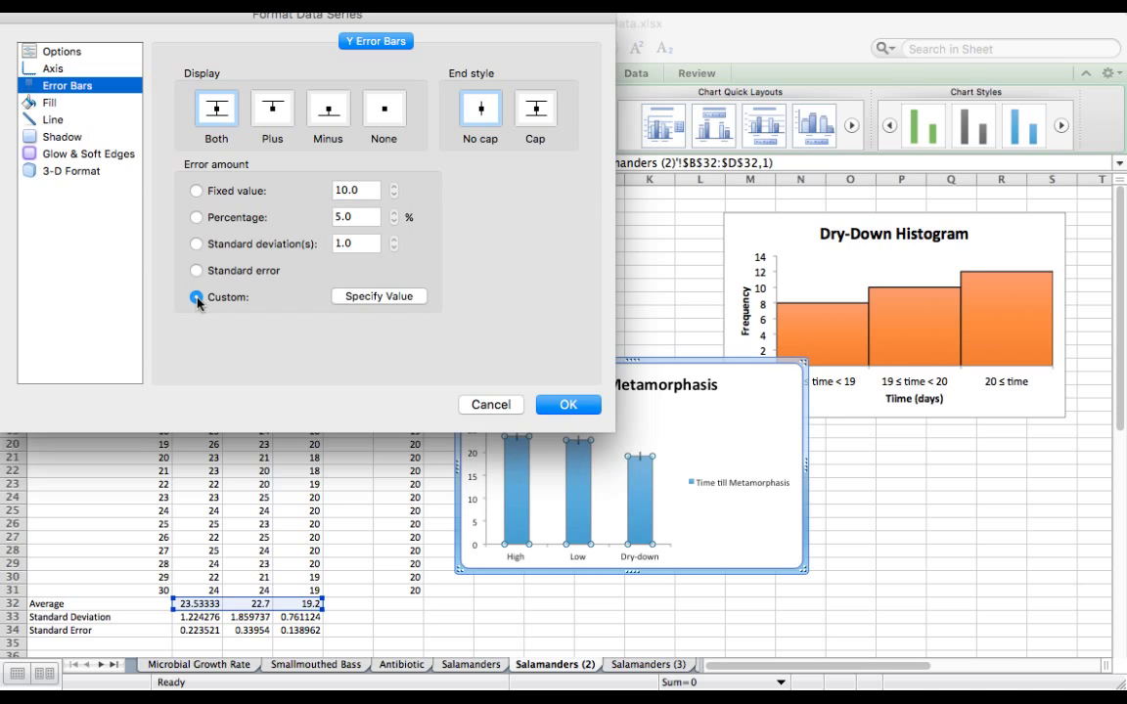
Set the custom positive error value to the standard errors in B34:D34
{"action": "left_click", "coordinate": [374, 297]}
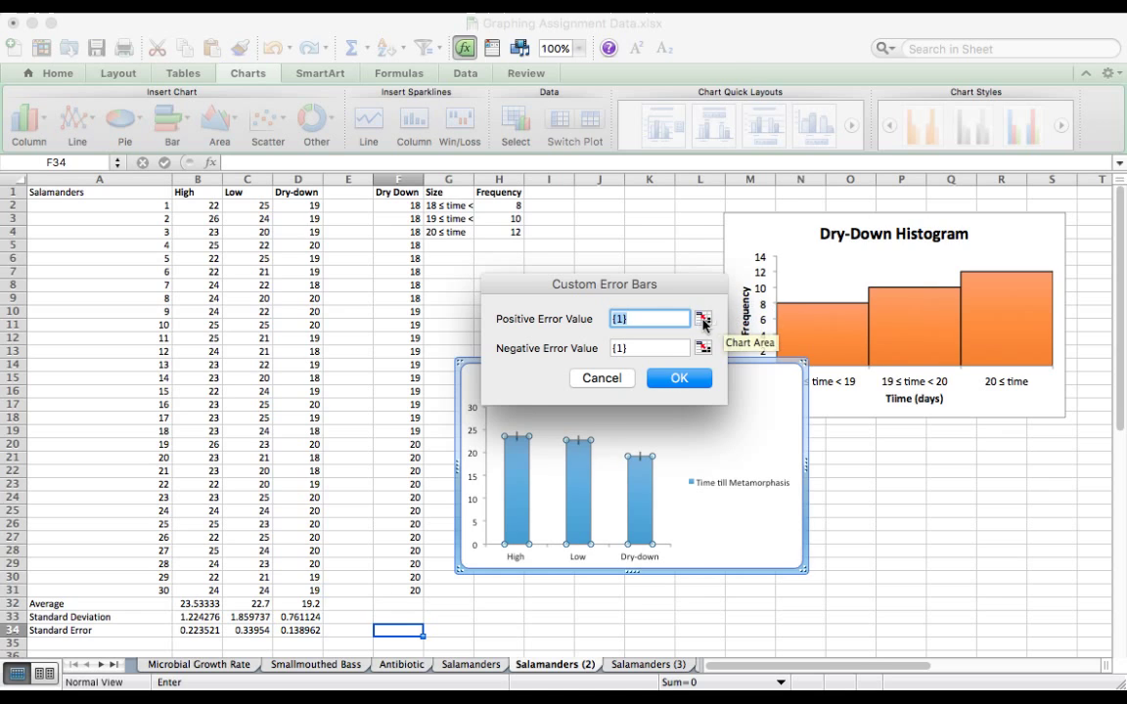
{"action": "left_click", "coordinate": [703, 320]}
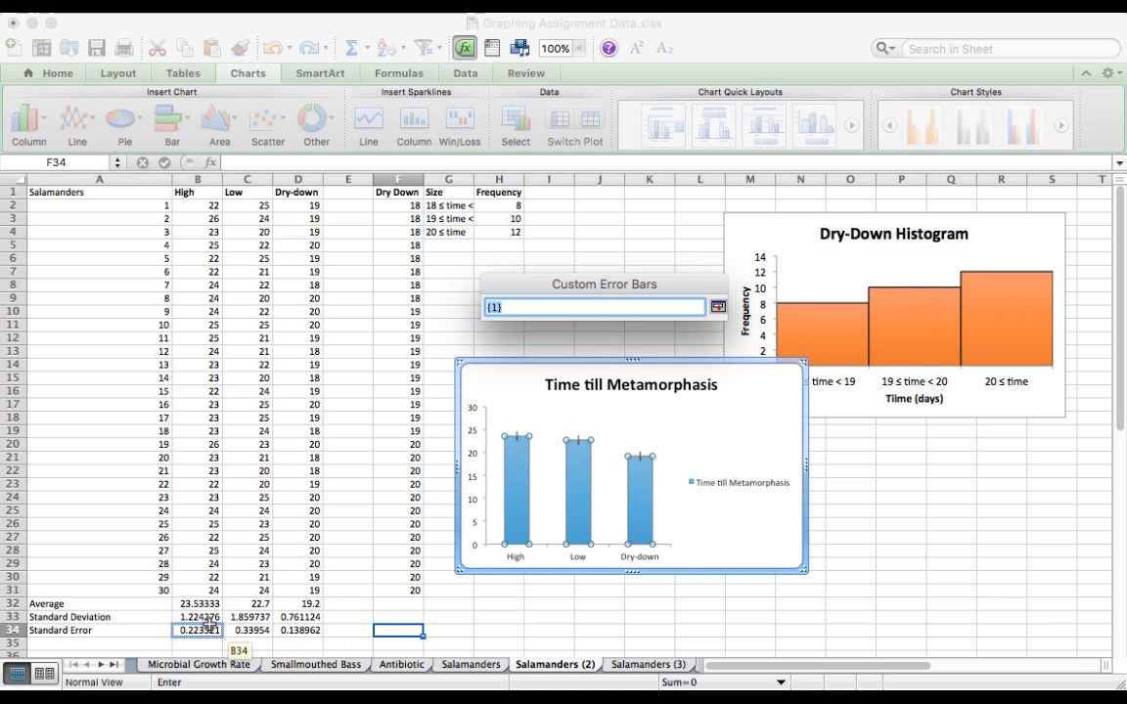
{"action": "left_click", "coordinate": [718, 306]}
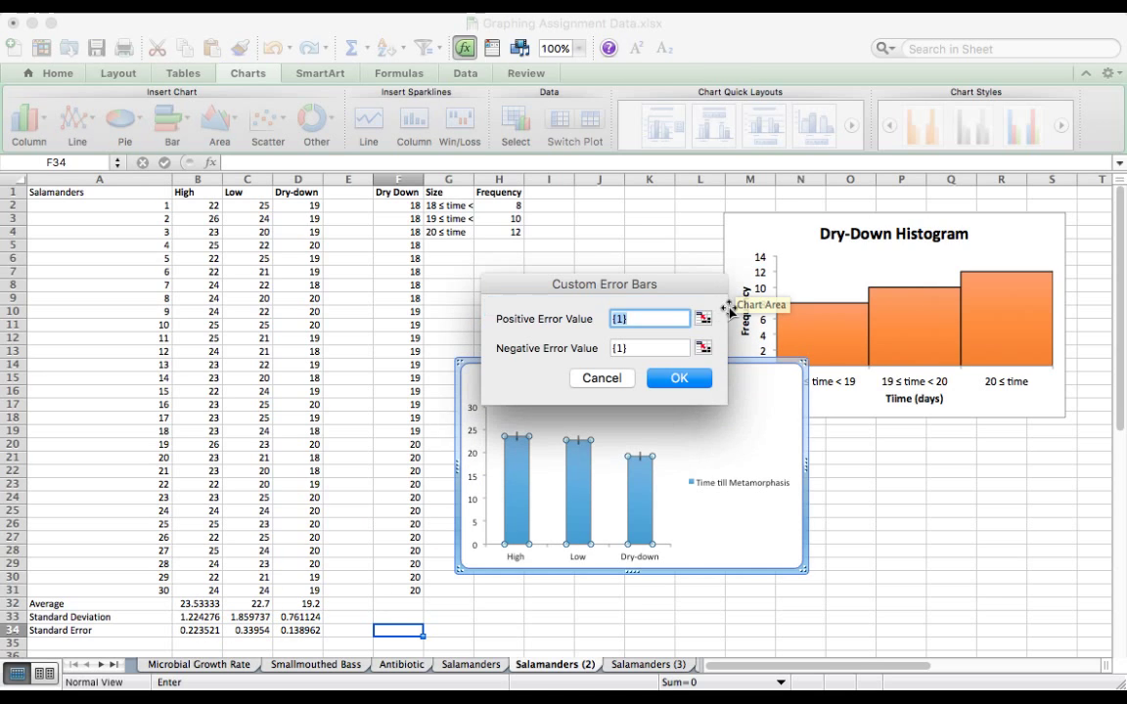
{"action": "left_click", "coordinate": [703, 319]}
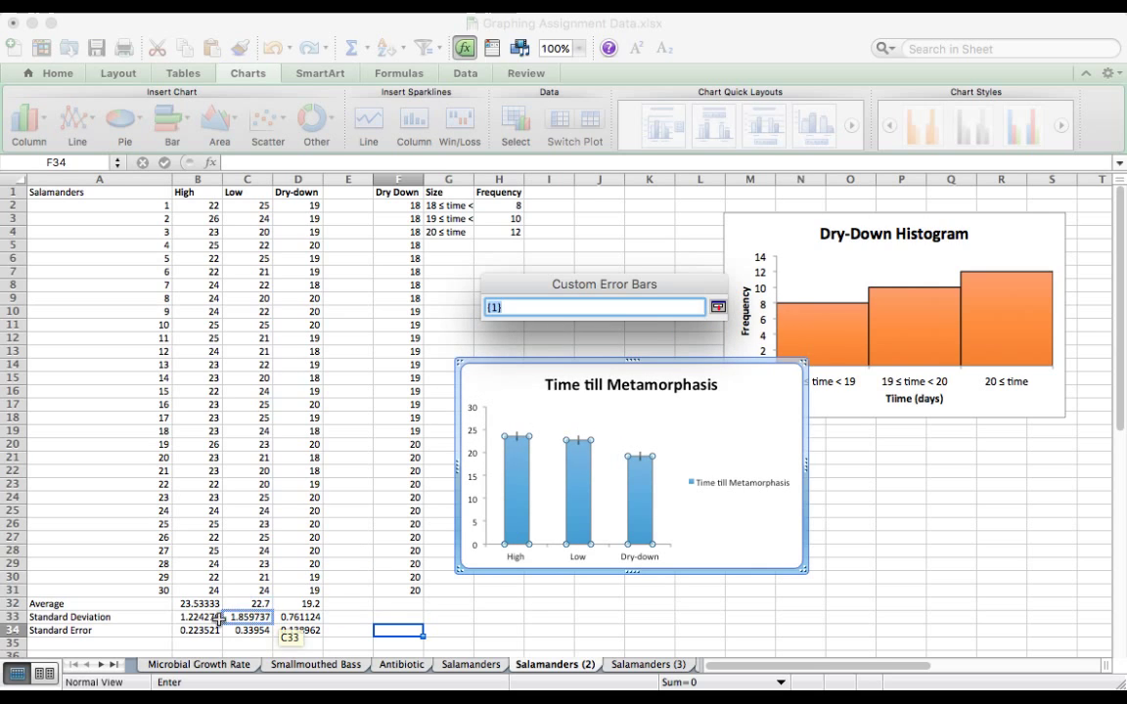
{"action": "left_click_drag", "start_coordinate": [208, 633], "coordinate": [303, 634]}
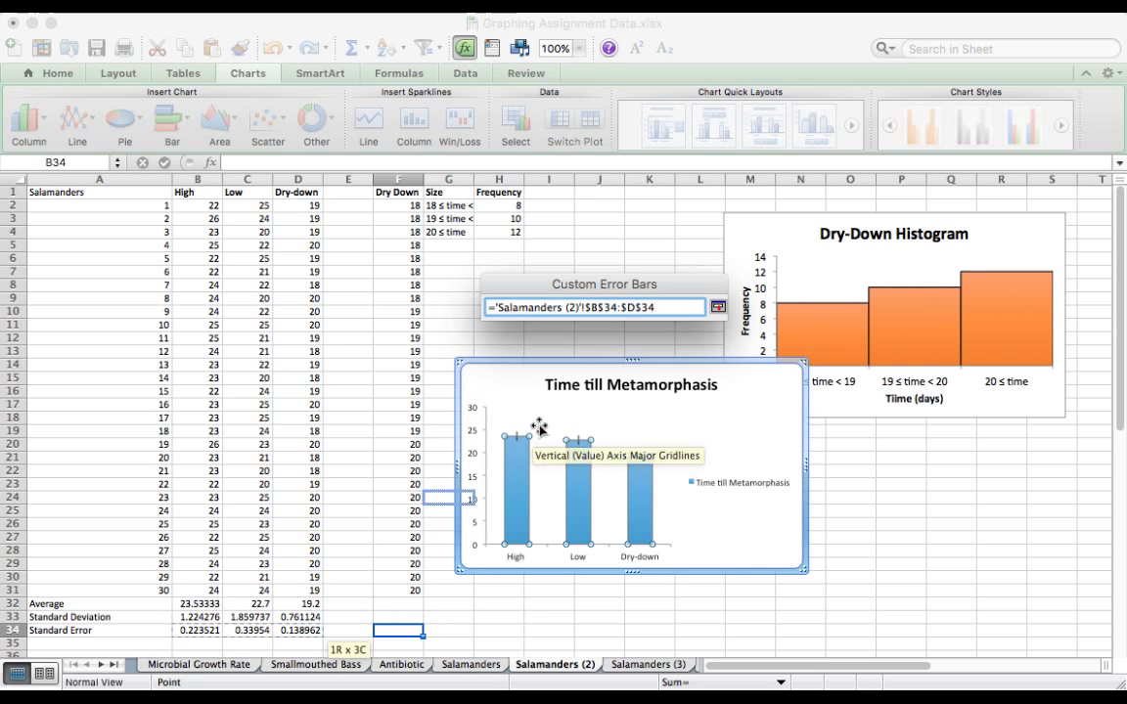
{"action": "left_click", "coordinate": [718, 306]}
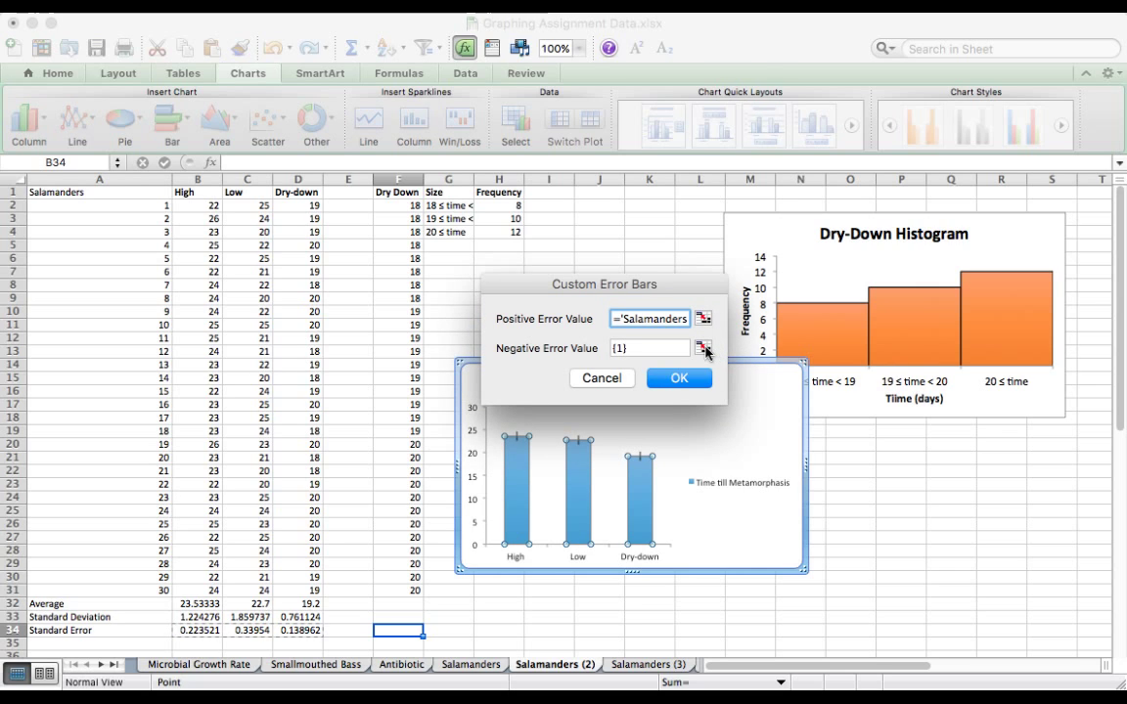
Set the custom negative error value to the standard errors in B34:D34 and apply the error bars to the series
{"action": "left_click", "coordinate": [702, 347]}
{"action": "left_click_drag", "start_coordinate": [208, 632], "coordinate": [311, 633]}
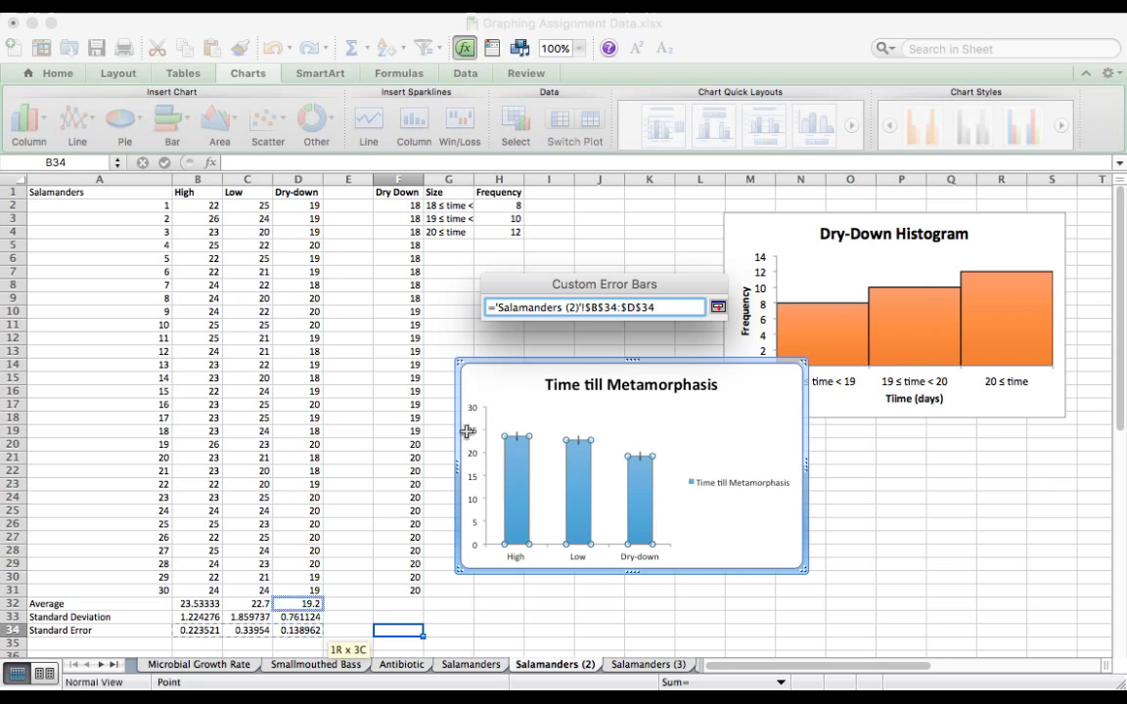
{"action": "left_click", "coordinate": [716, 306]}
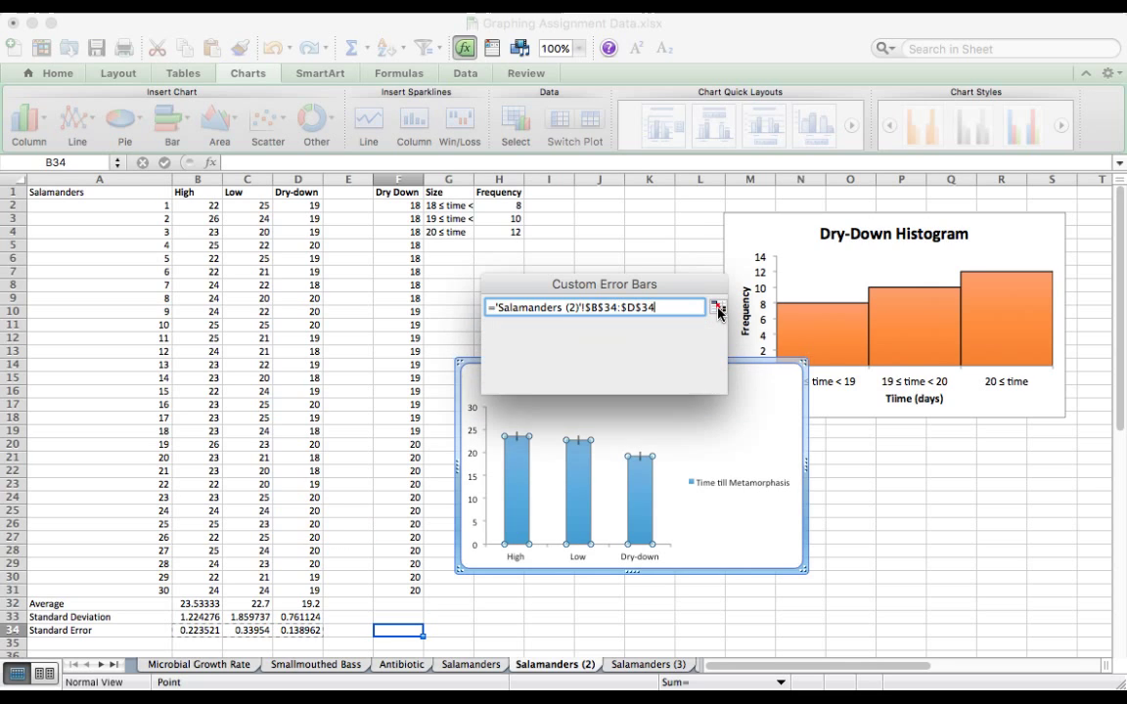
{"action": "left_click", "coordinate": [696, 378]}
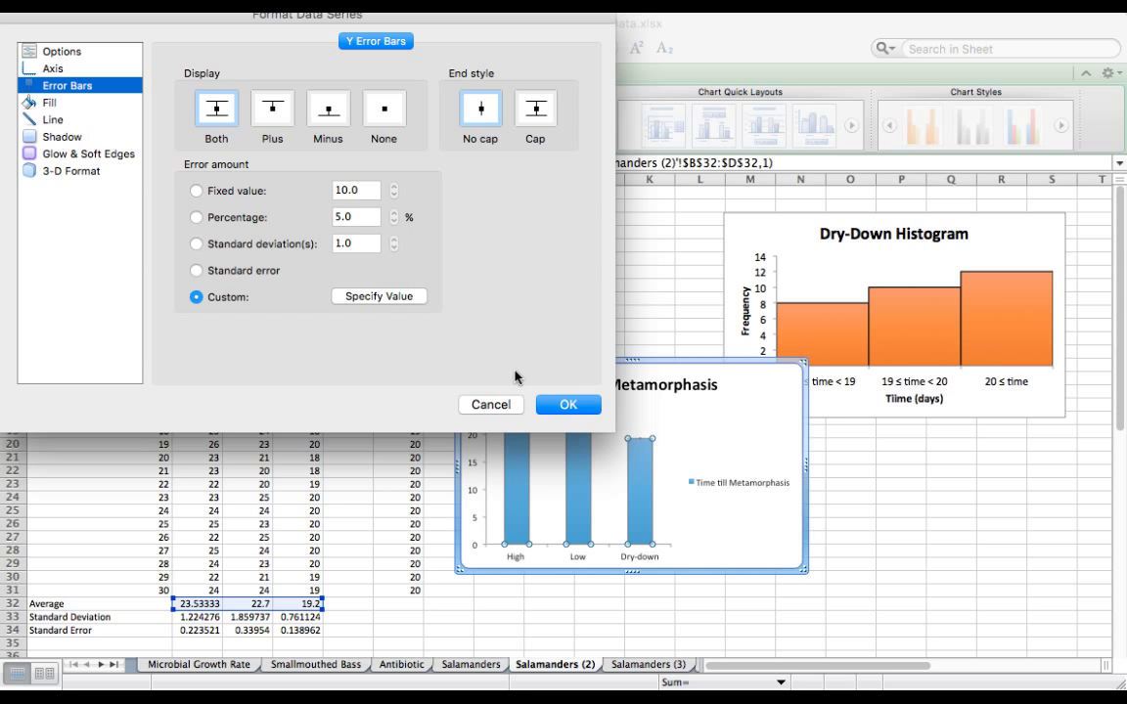
{"action": "left_click", "coordinate": [587, 407]}
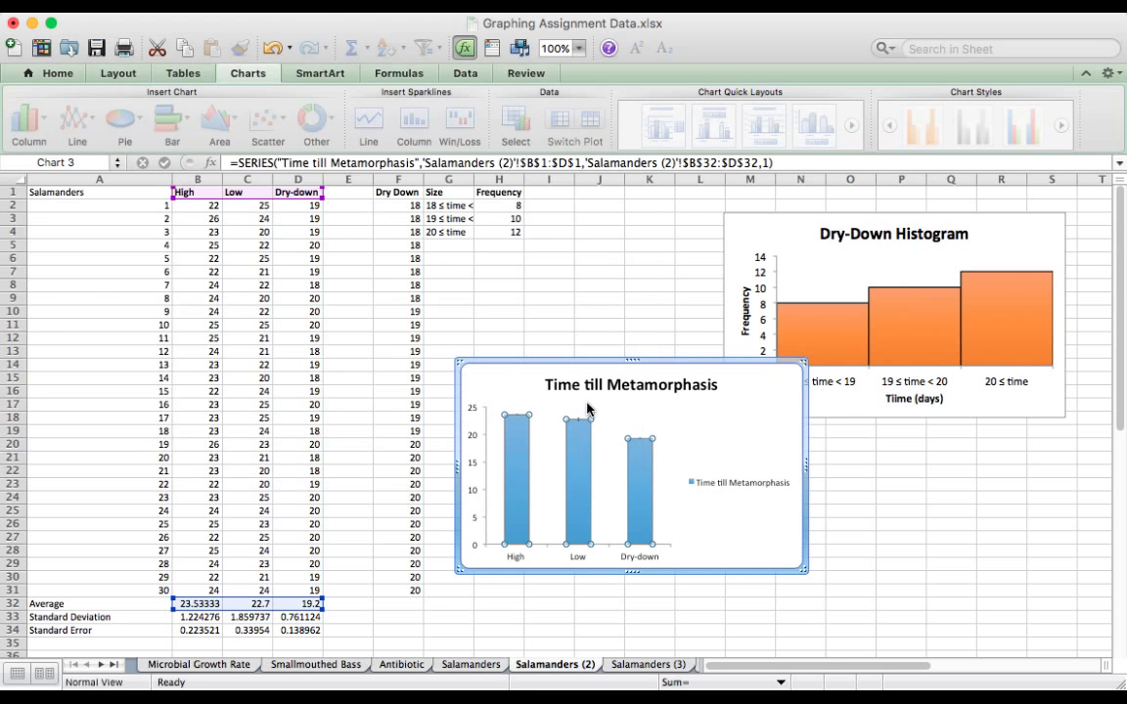
Delete the legend from the Time till Metamorphasis chart
{"action": "left_click", "coordinate": [738, 485]}
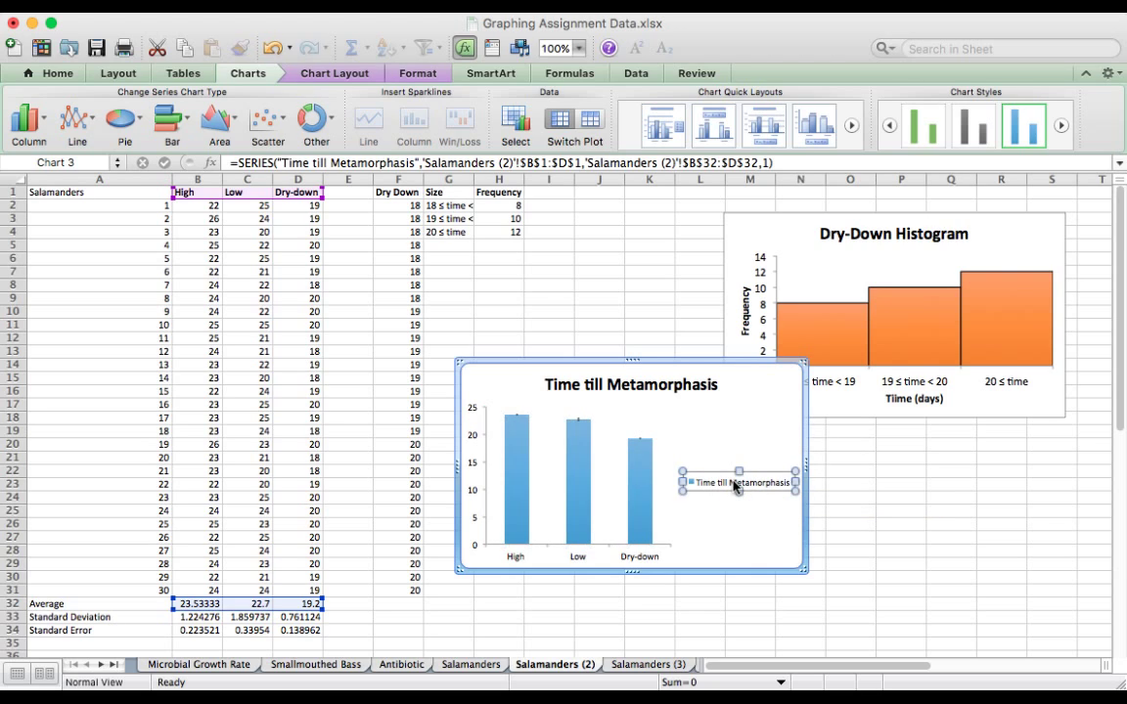
{"action": "key", "text": "Delete"}
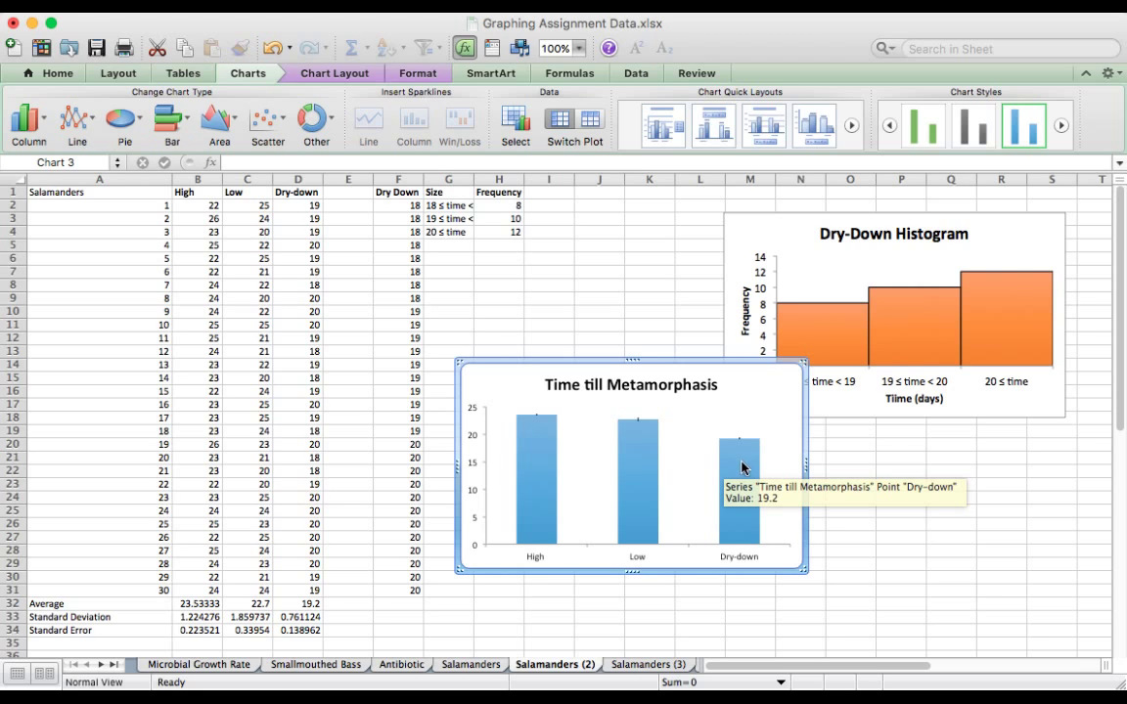
{"action": "mouse_move", "coordinate": [651, 436]}
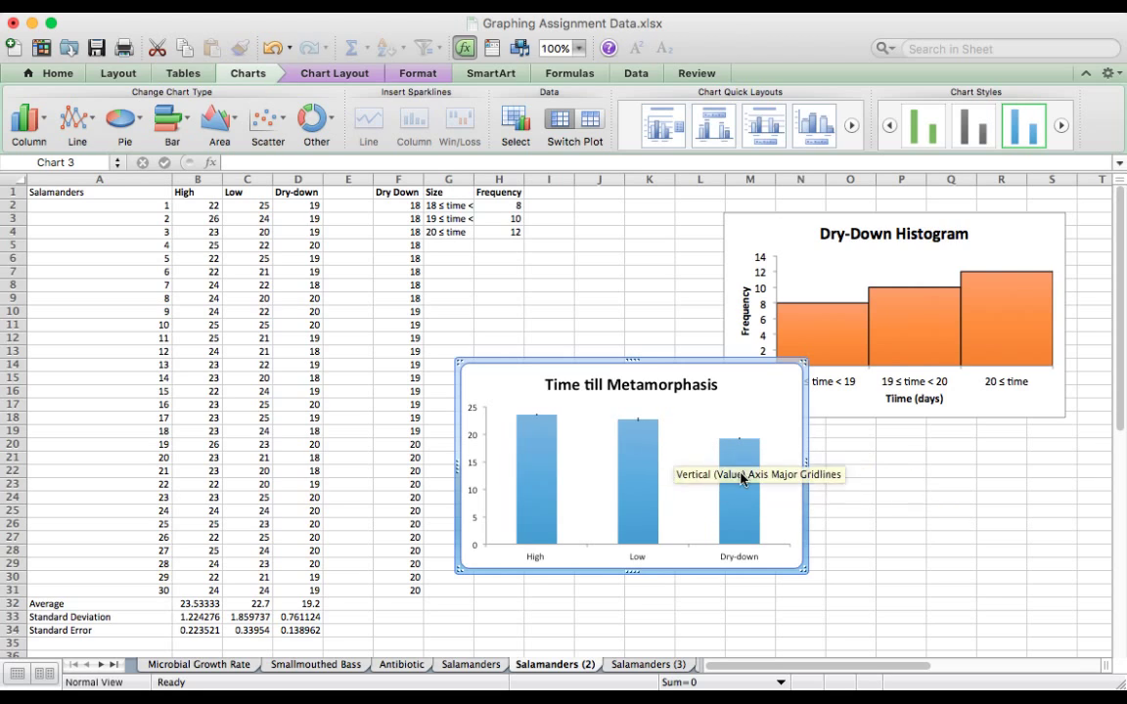
{"action": "mouse_move", "coordinate": [547, 470]}
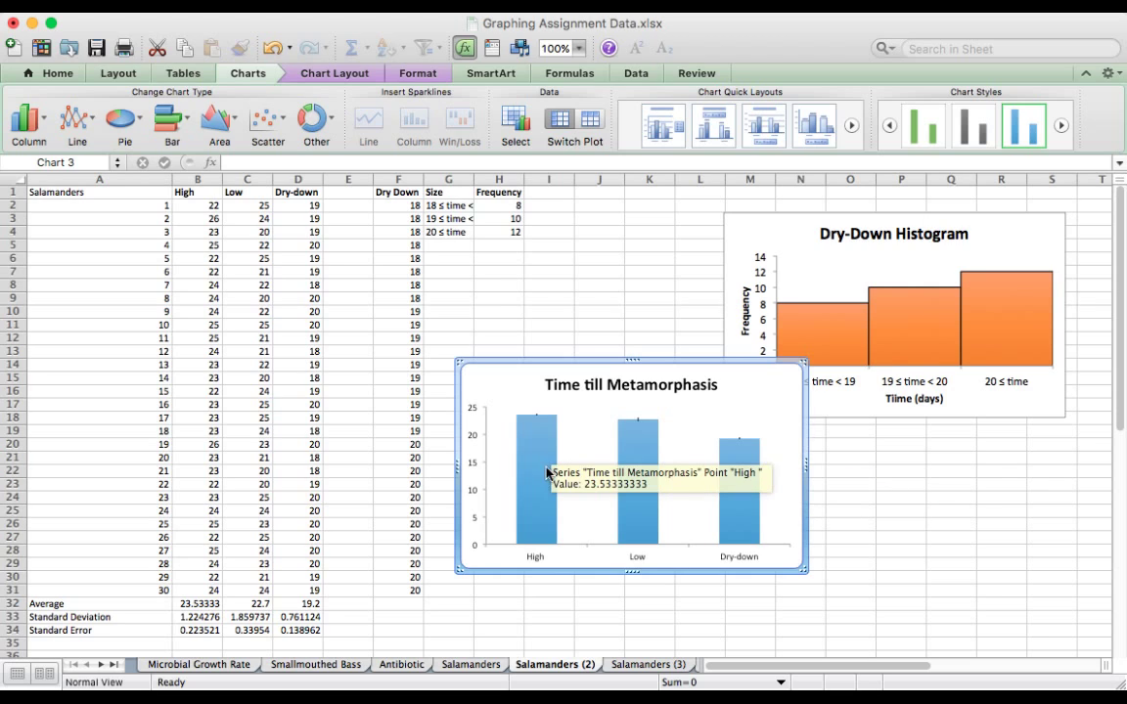
{"action": "mouse_move", "coordinate": [756, 482]}
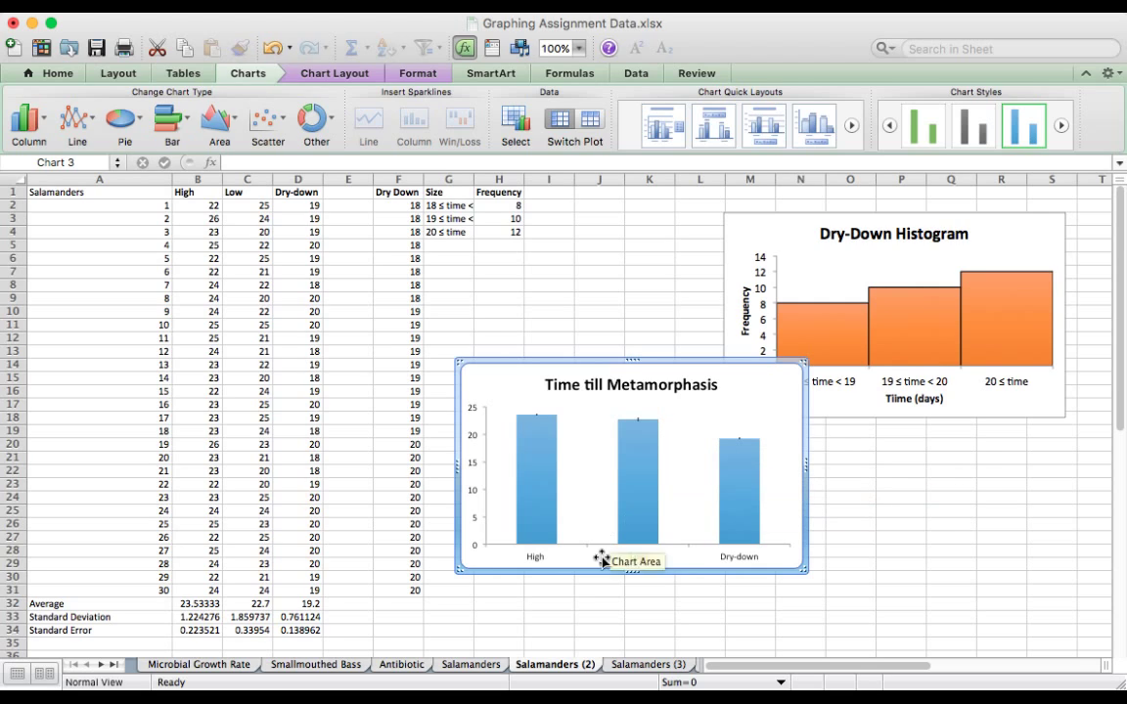
On the Microbial Growth Rate sheet, move the M. smegmatis chart to about F18:L32 and the E. coli chart to about I4:P17
{"action": "left_click", "coordinate": [232, 665]}
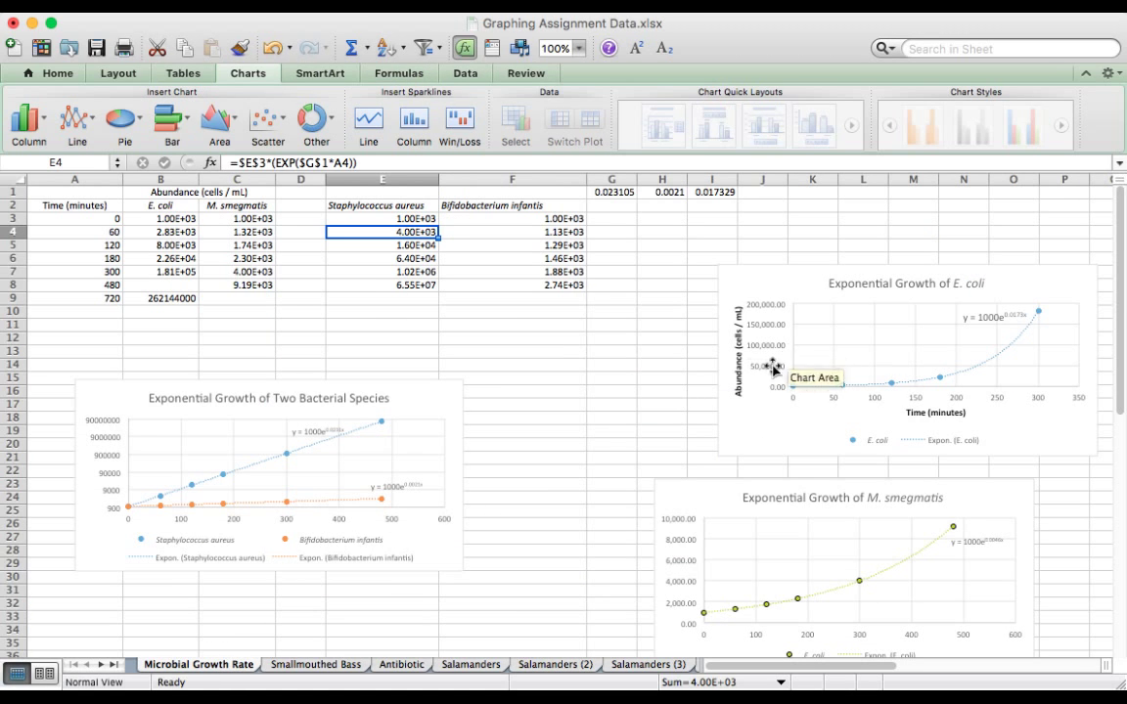
{"action": "scroll", "coordinate": [571, 410], "scroll_direction": "down", "scroll_amount": 3}
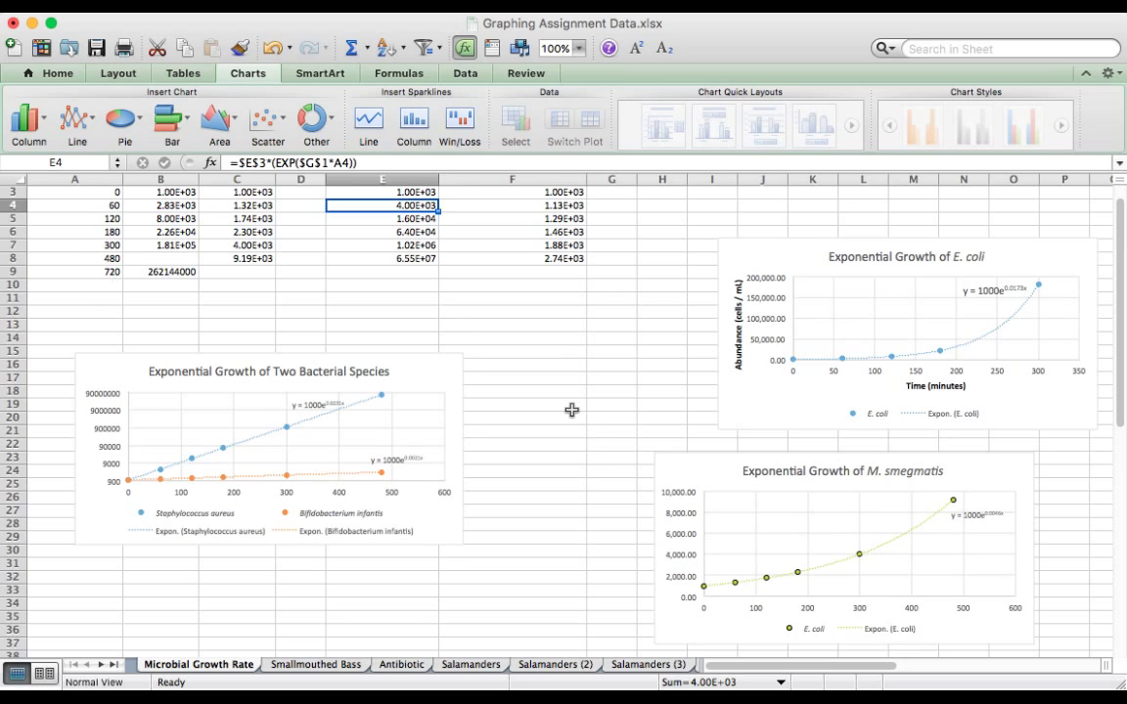
{"action": "scroll", "coordinate": [572, 410], "scroll_direction": "up", "scroll_amount": 2}
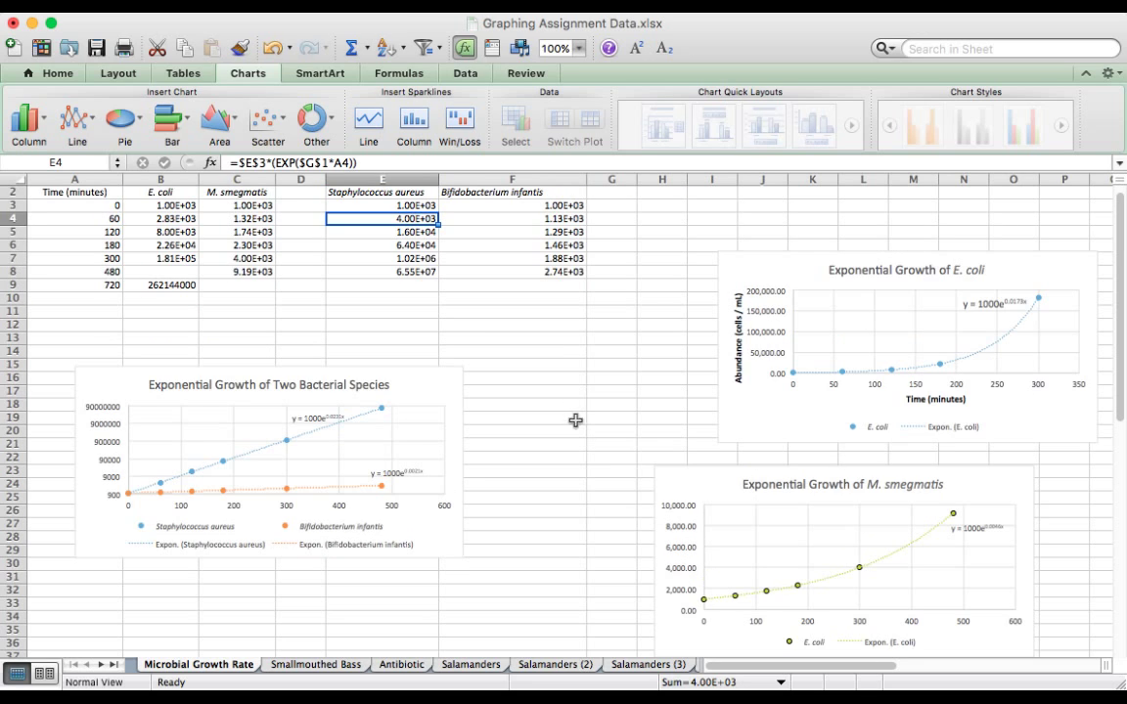
{"action": "scroll", "coordinate": [580, 426], "scroll_direction": "up", "scroll_amount": 1}
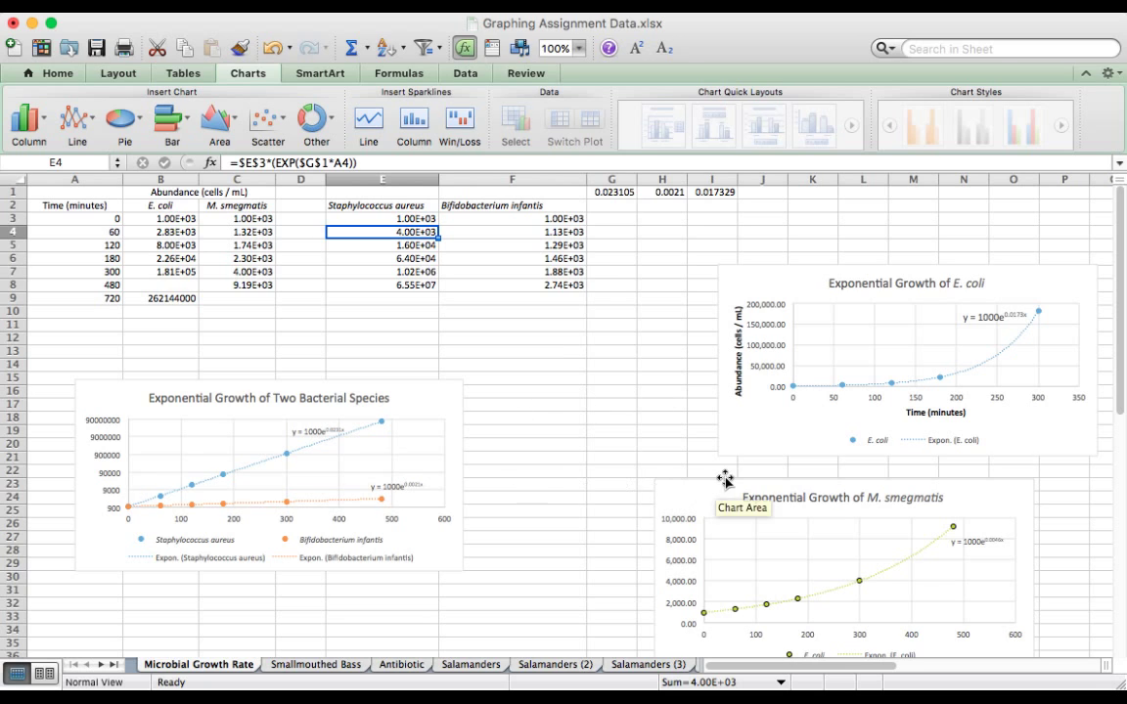
{"action": "left_click_drag", "start_coordinate": [728, 497], "coordinate": [566, 430]}
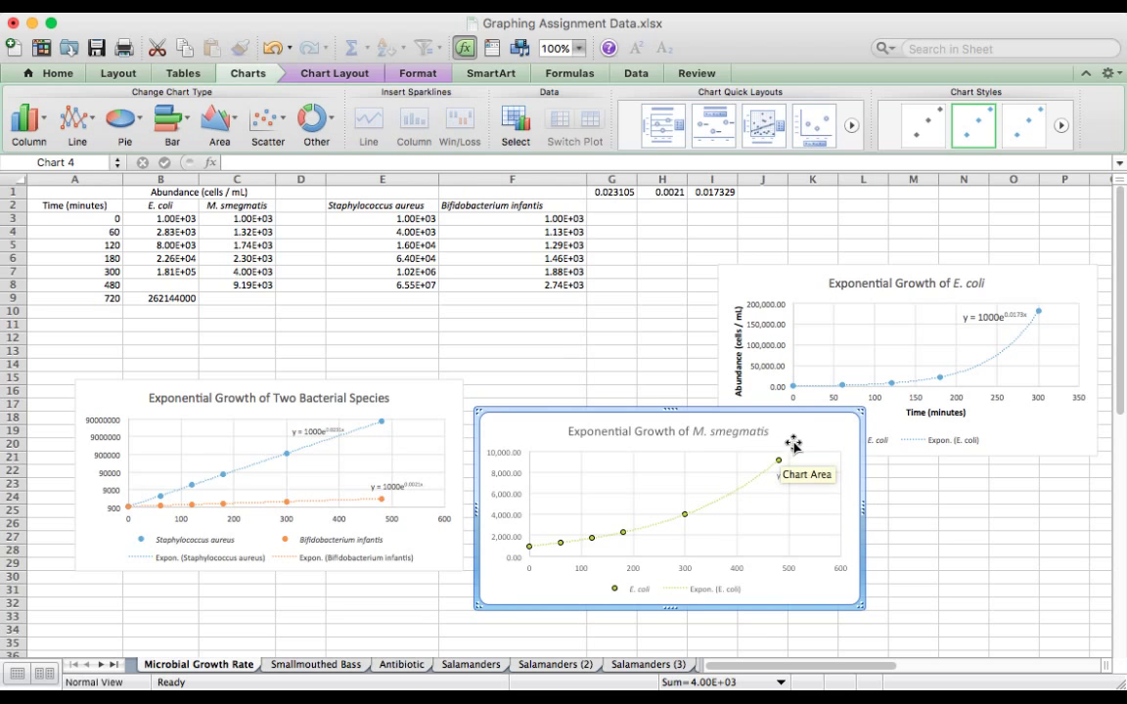
{"action": "left_click_drag", "start_coordinate": [826, 291], "coordinate": [808, 245]}
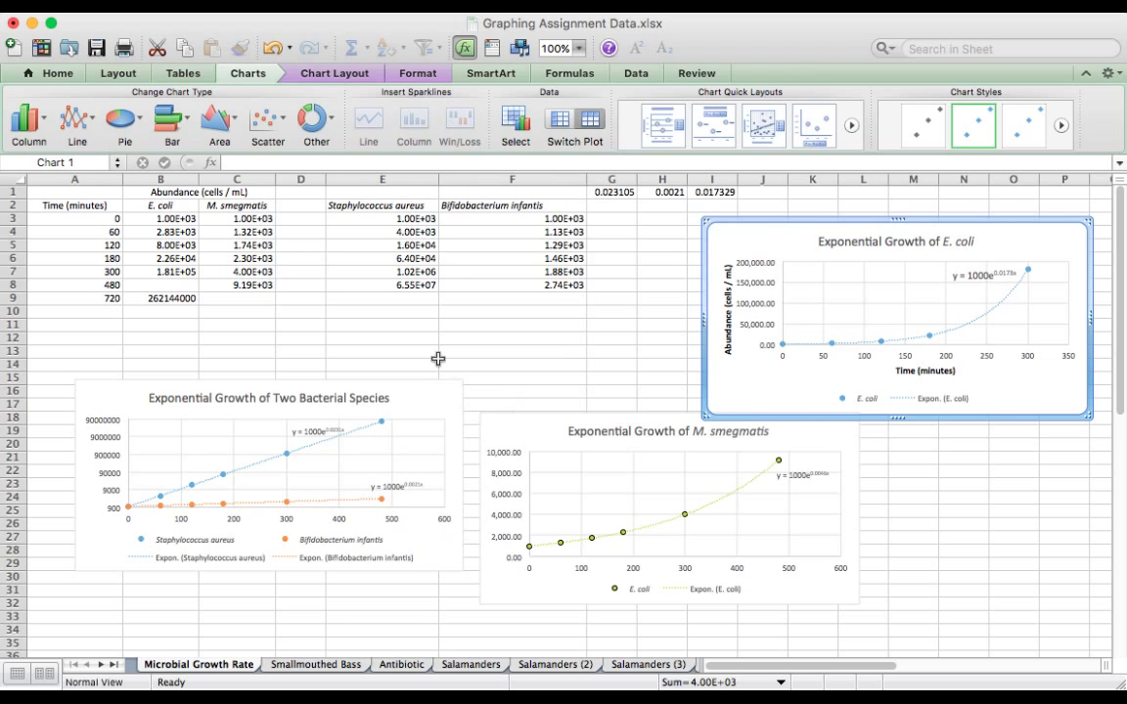
{"action": "left_click", "coordinate": [516, 353]}
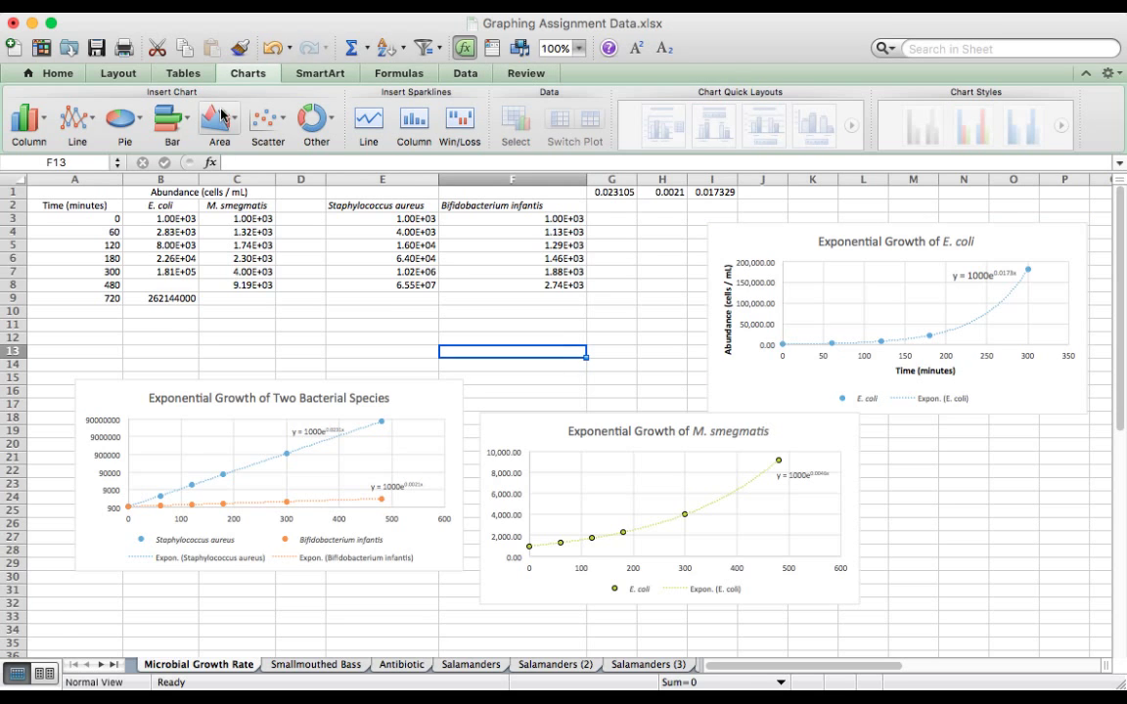
{"action": "left_click", "coordinate": [247, 74]}
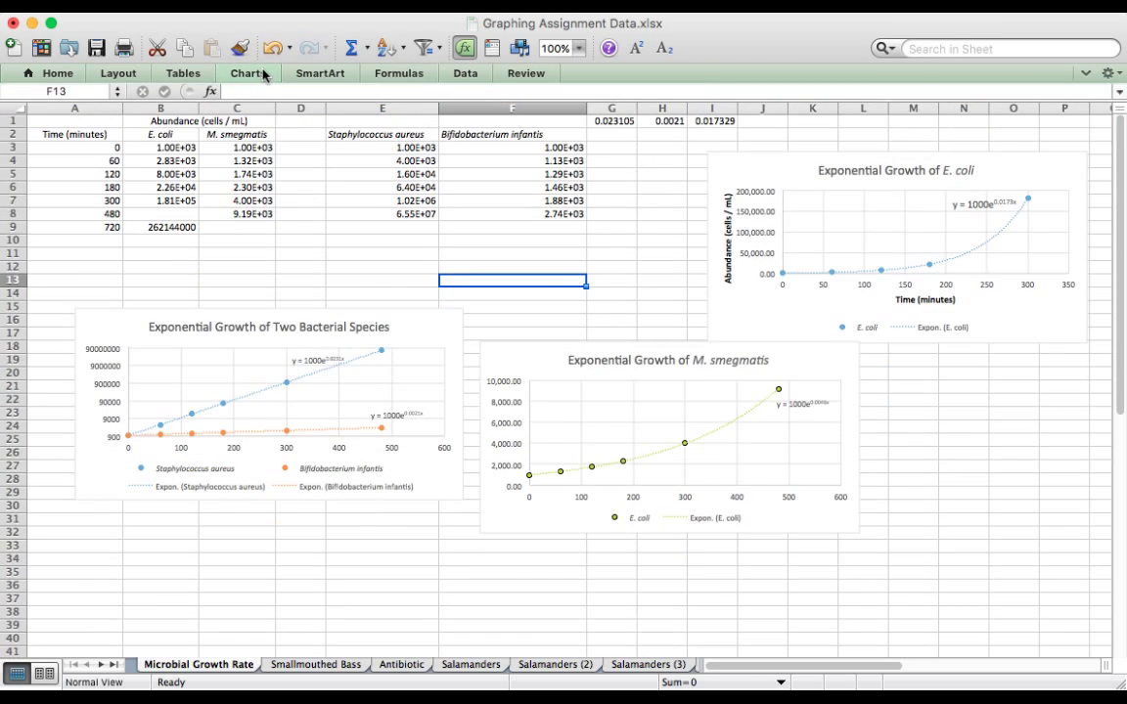
{"action": "left_click", "coordinate": [243, 74]}
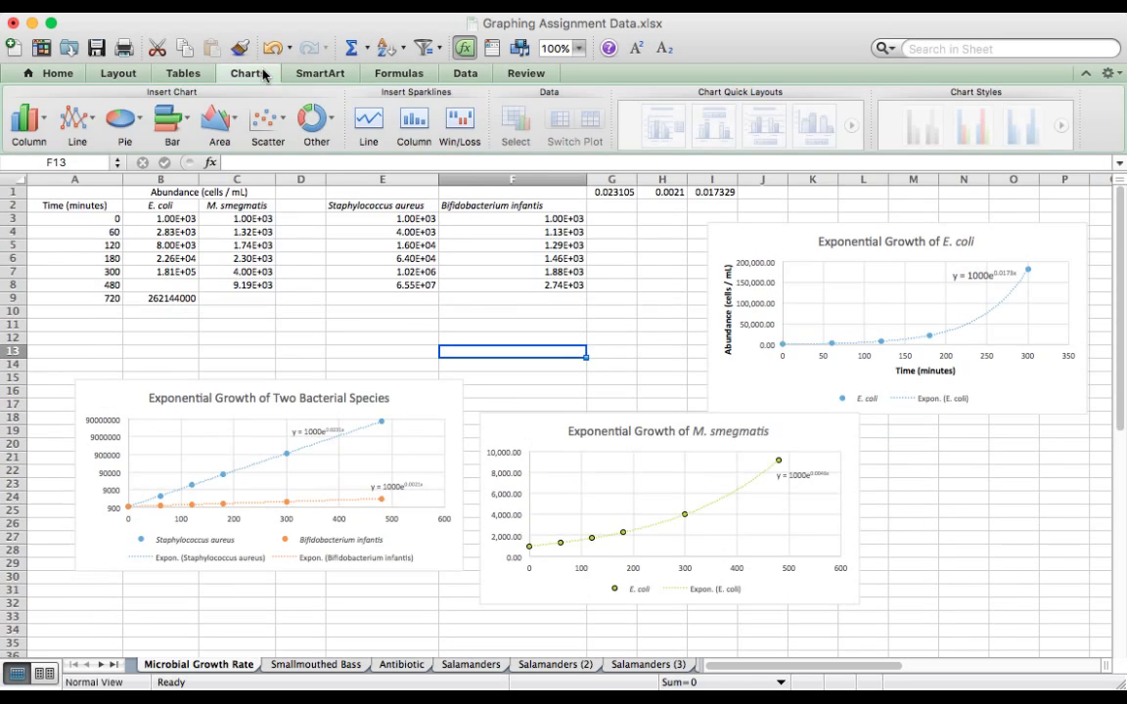
Insert a blank Marked Scatter chart on the Microbial Growth Rate sheet and add an empty data series to it
{"action": "left_click", "coordinate": [282, 124]}
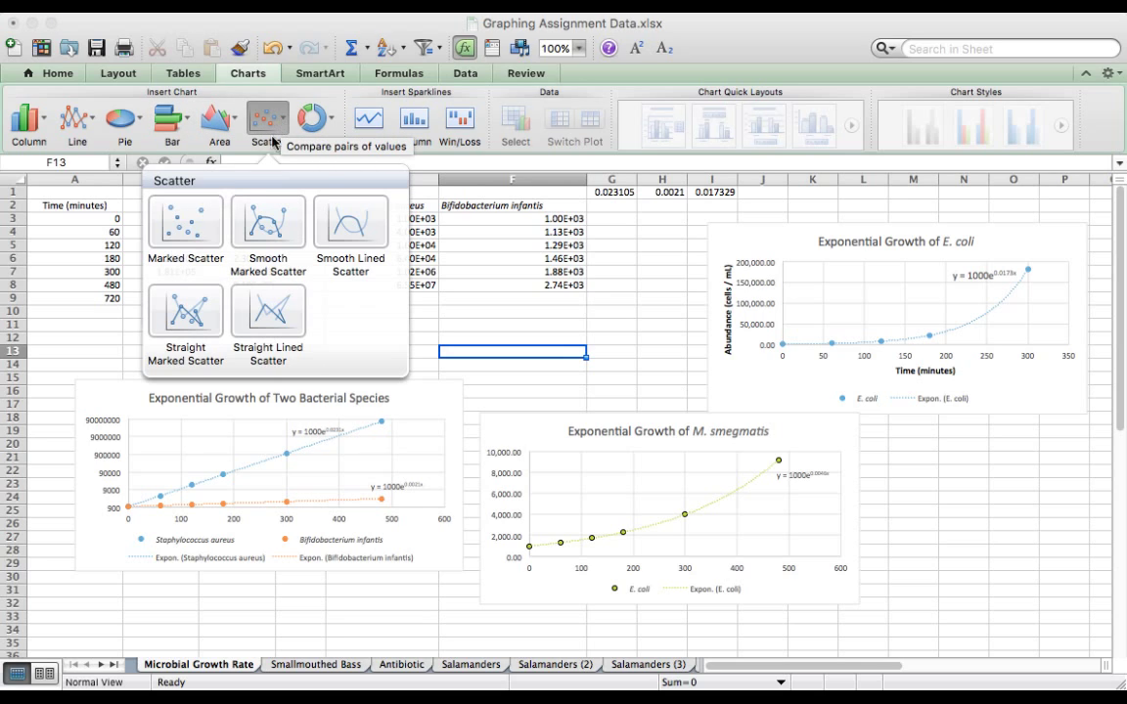
{"action": "left_click", "coordinate": [198, 238]}
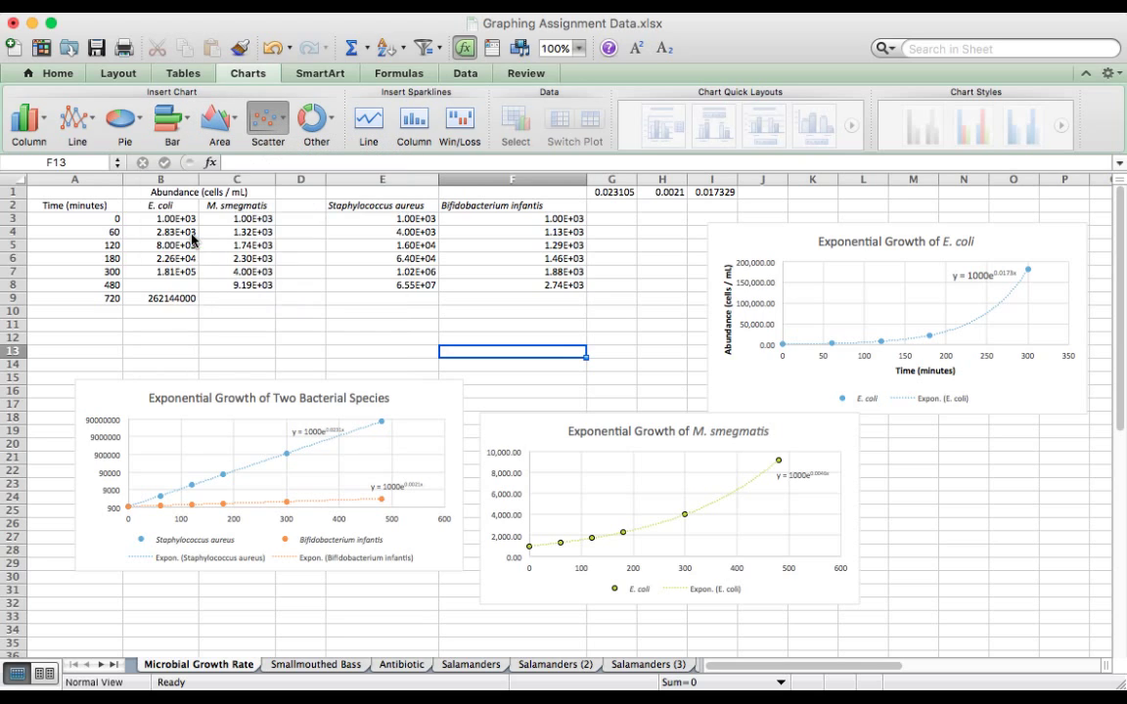
{"action": "right_click", "coordinate": [619, 445]}
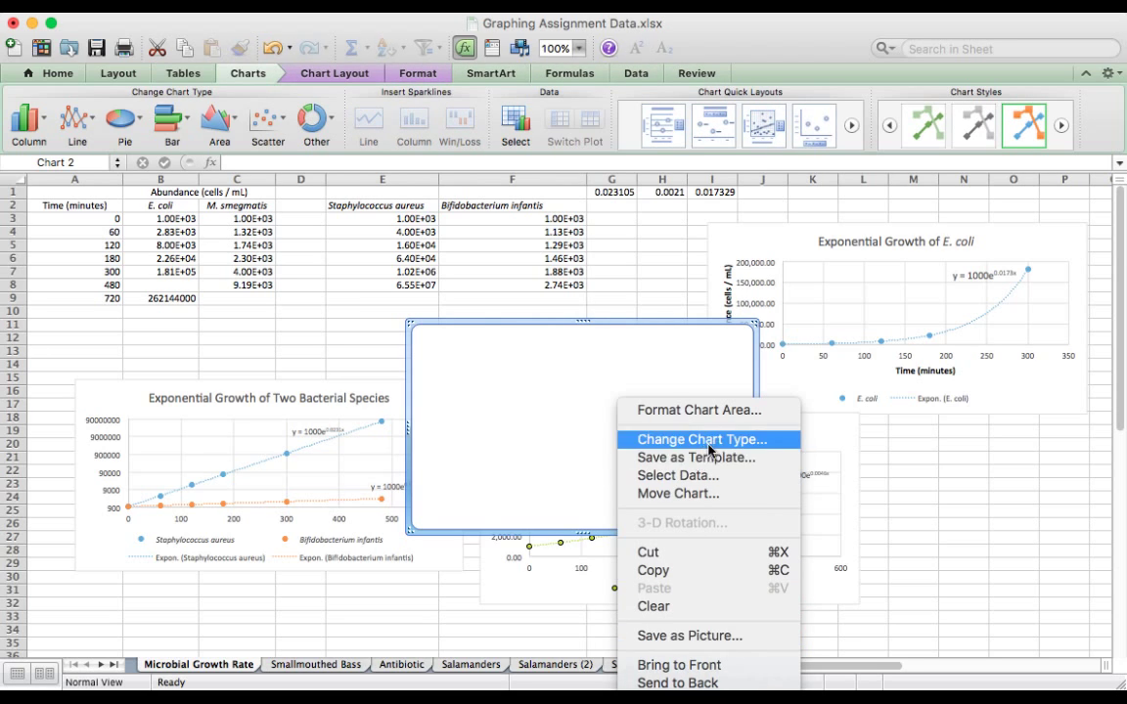
{"action": "left_click", "coordinate": [708, 477]}
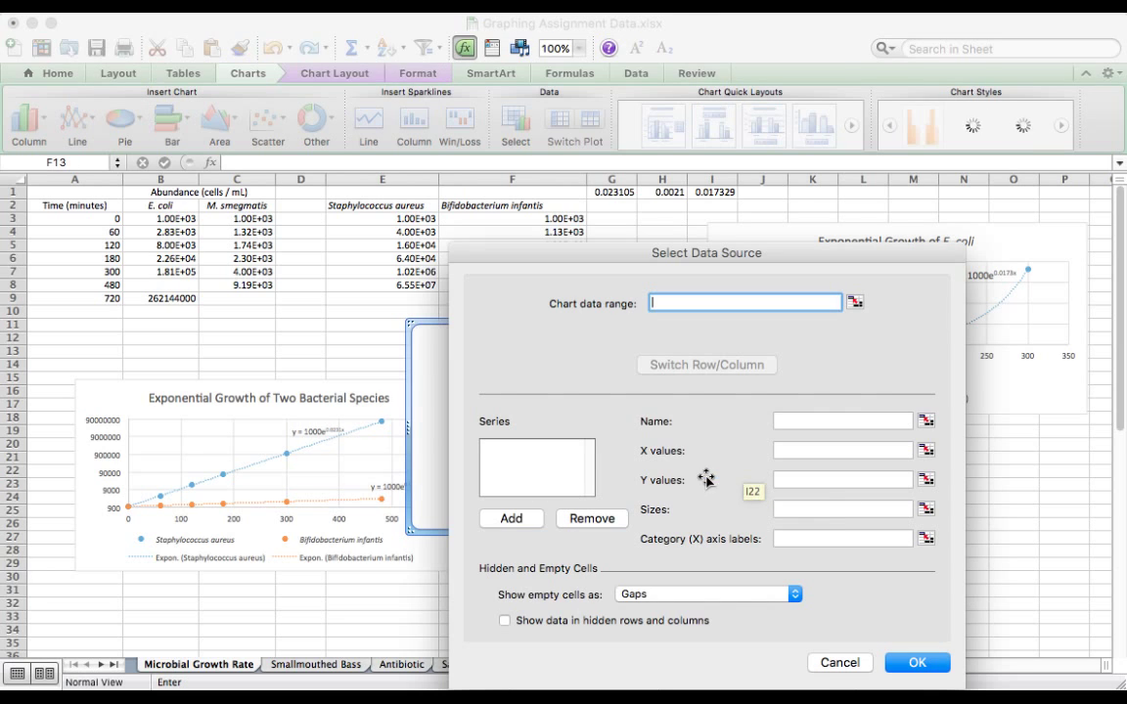
{"action": "left_click", "coordinate": [510, 518]}
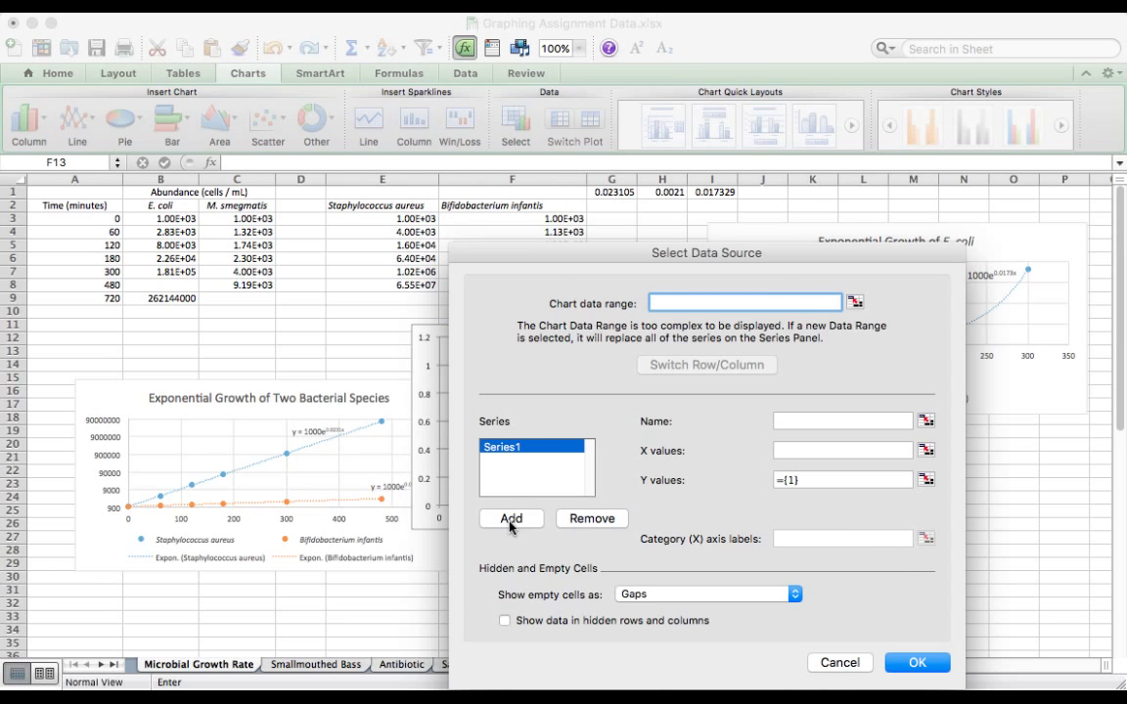
Set the new series' Y values to the E. coli abundances in B3:B7, clearing that reference from the X values
{"action": "left_click", "coordinate": [925, 450]}
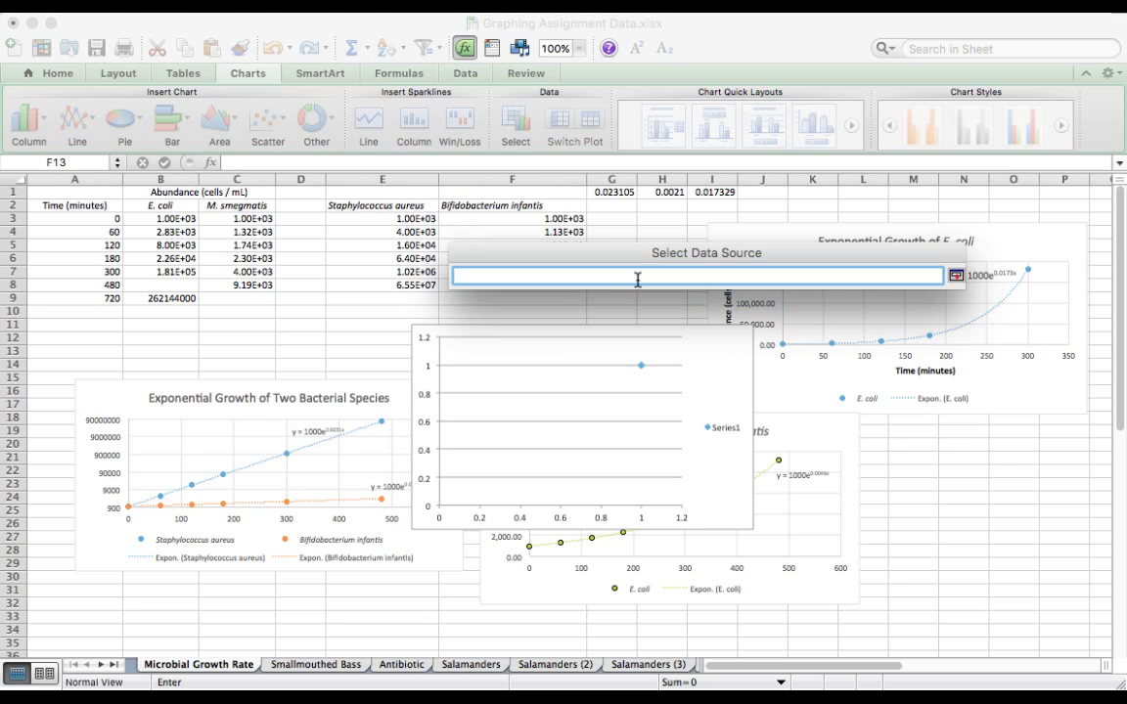
{"action": "left_click", "coordinate": [152, 220]}
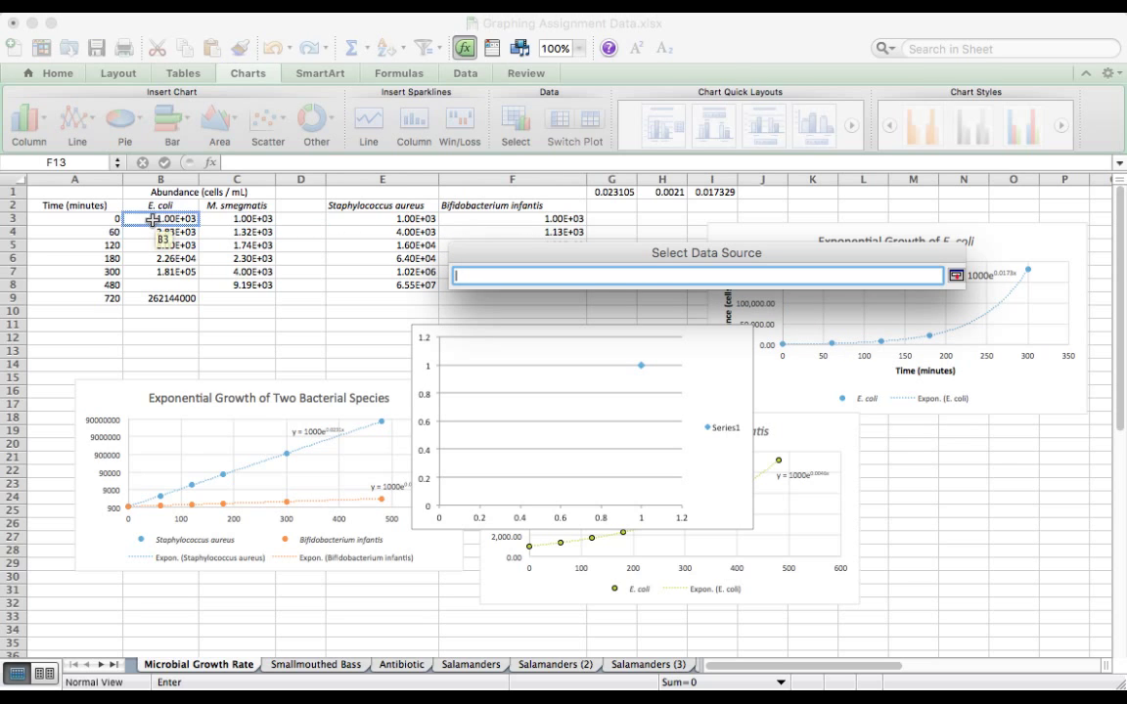
{"action": "left_click_drag", "start_coordinate": [152, 220], "coordinate": [146, 272]}
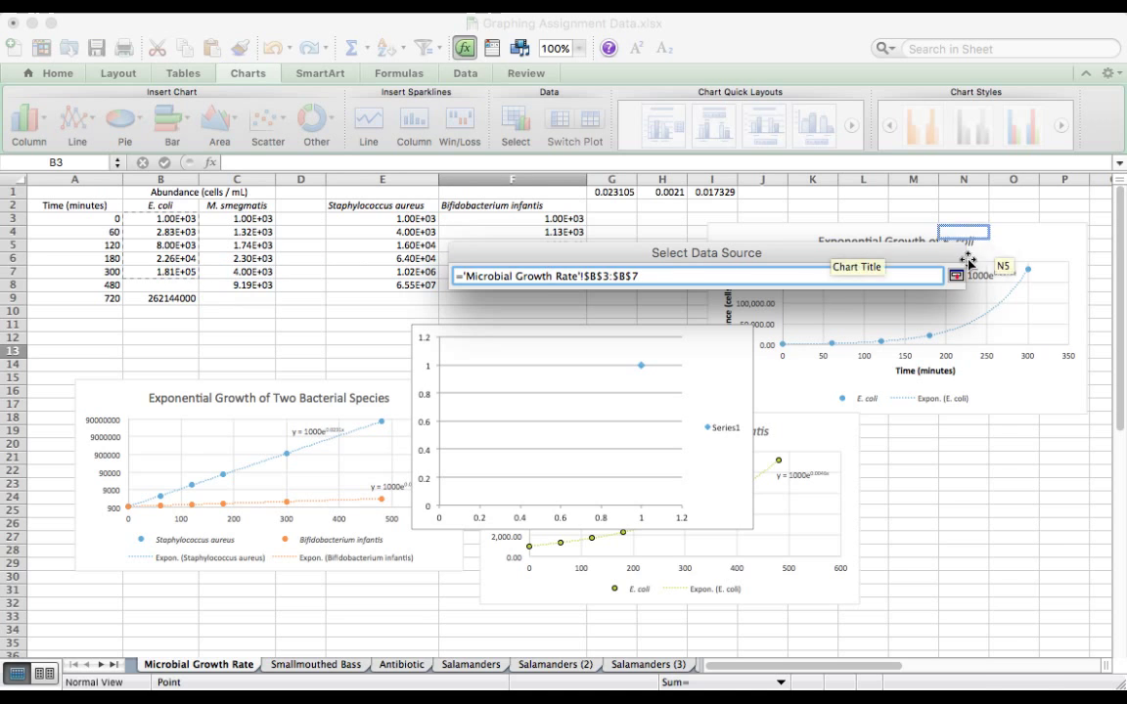
{"action": "left_click", "coordinate": [955, 276]}
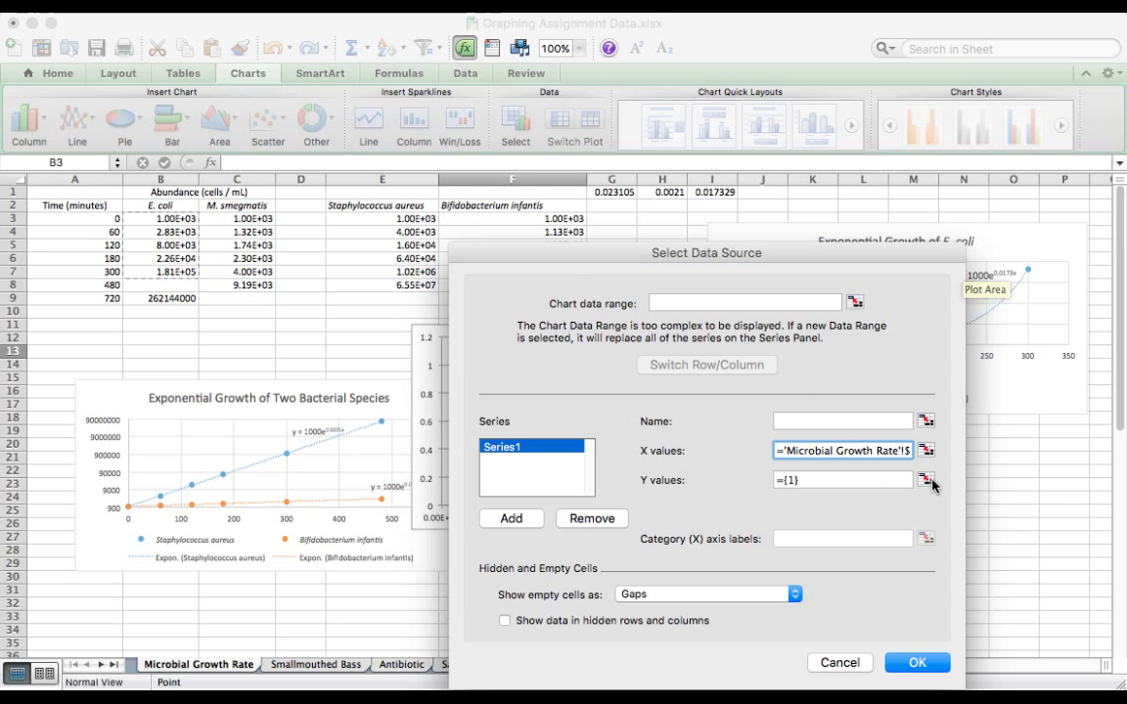
{"action": "triple_click", "coordinate": [876, 451]}
{"action": "key", "text": "super+c"}
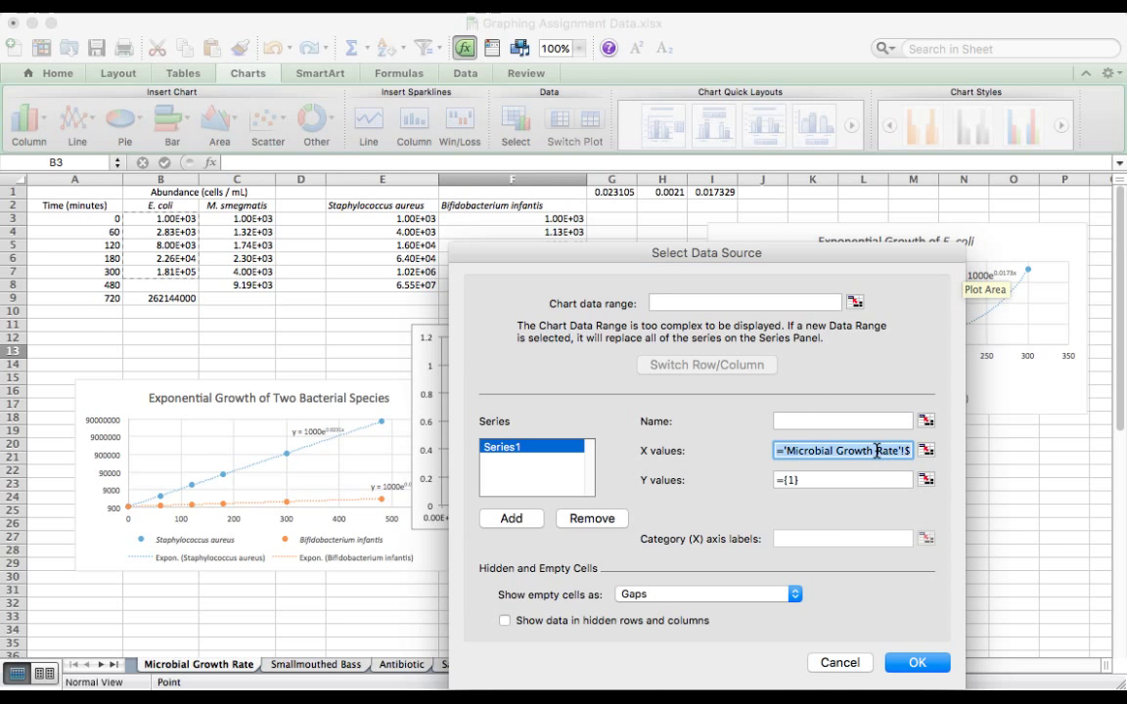
{"action": "key", "text": "BackSpace"}
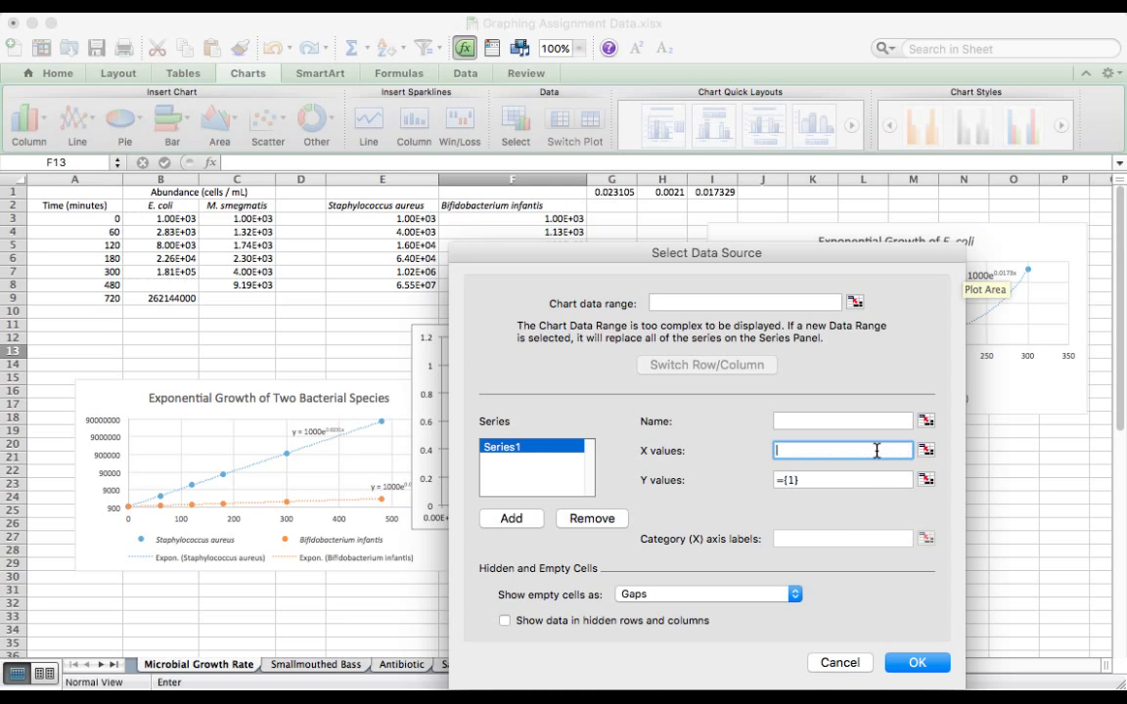
{"action": "key", "text": "Tab"}
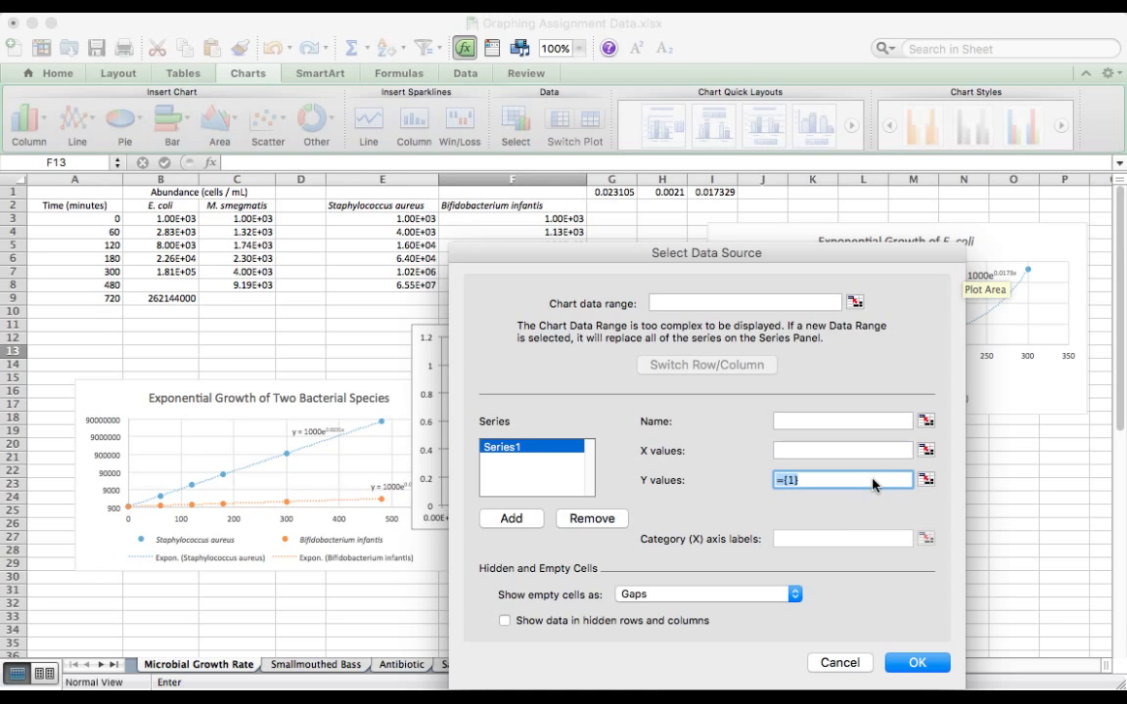
{"action": "key", "text": "super+v"}
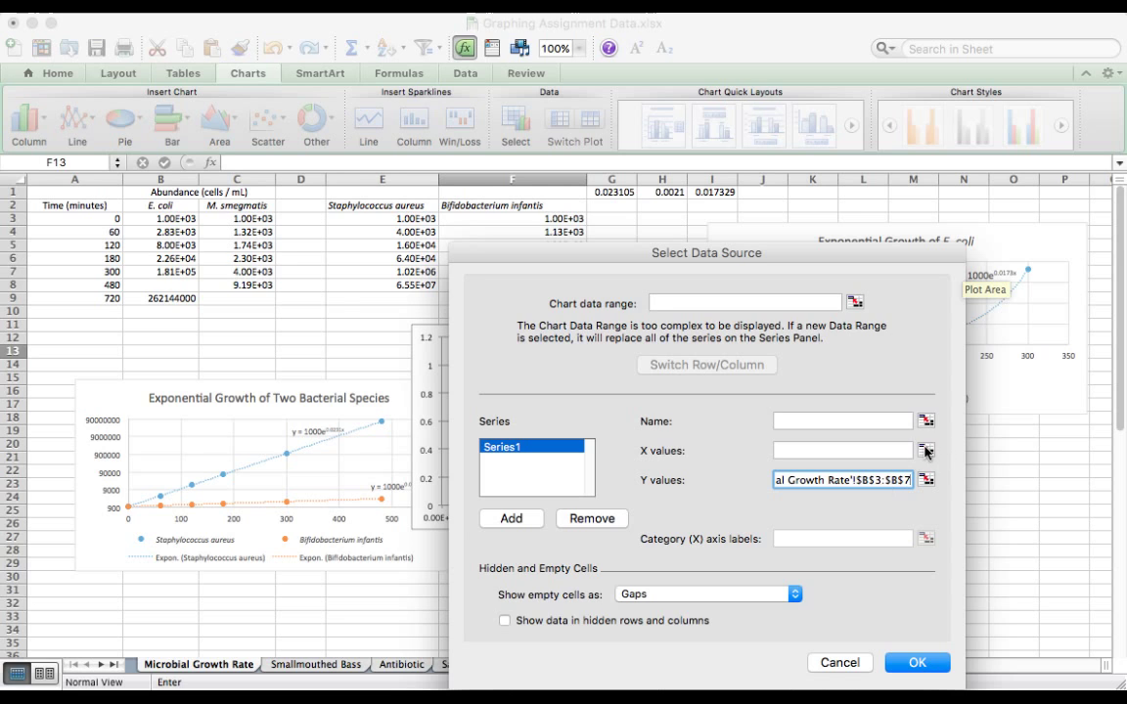
Set the series' X values to the times in A3:A7 and apply the data source
{"action": "left_click", "coordinate": [925, 450]}
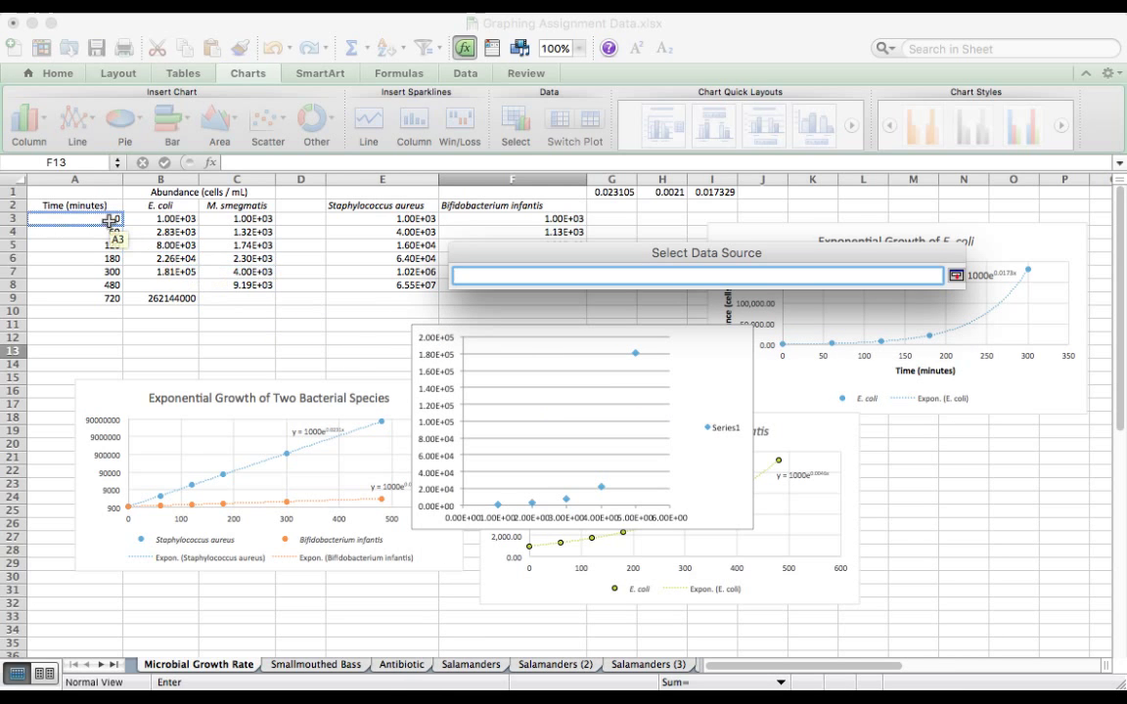
{"action": "left_click_drag", "start_coordinate": [110, 219], "coordinate": [110, 266]}
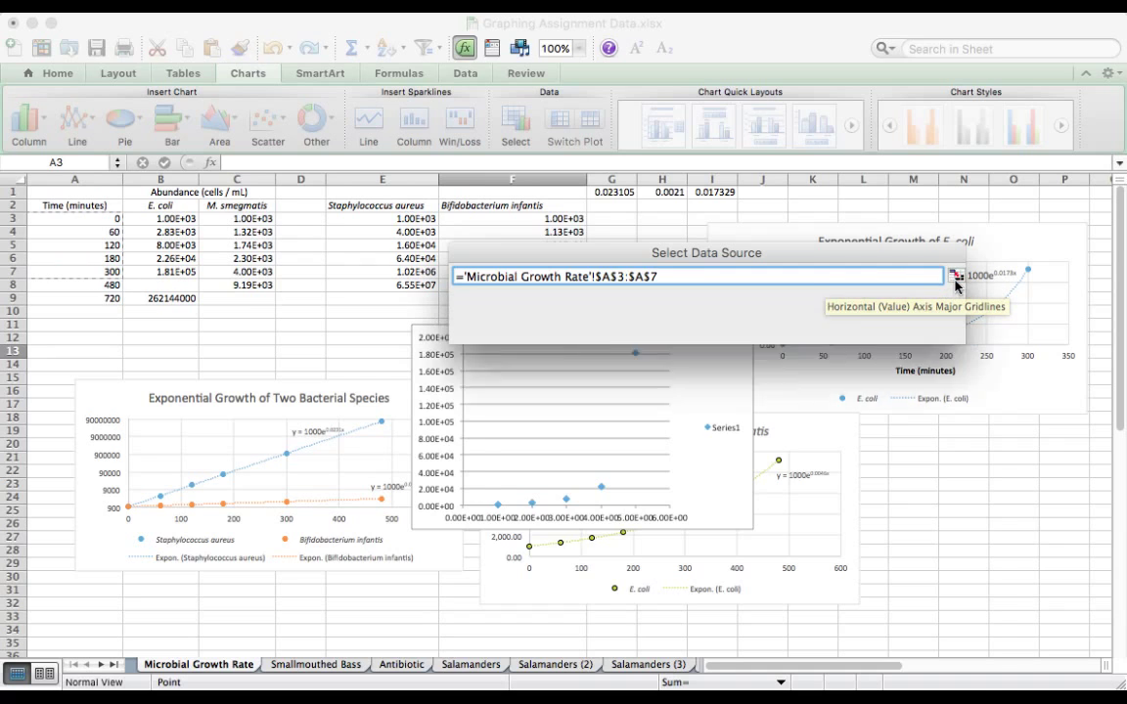
{"action": "left_click", "coordinate": [956, 281]}
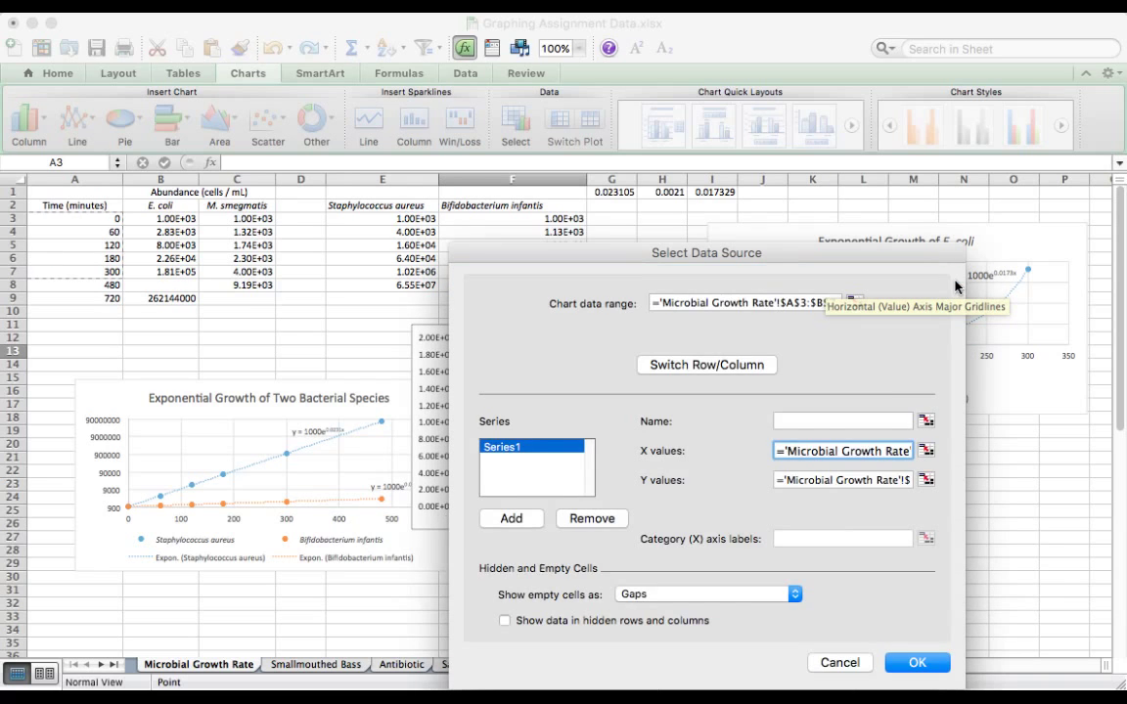
{"action": "left_click", "coordinate": [917, 662]}
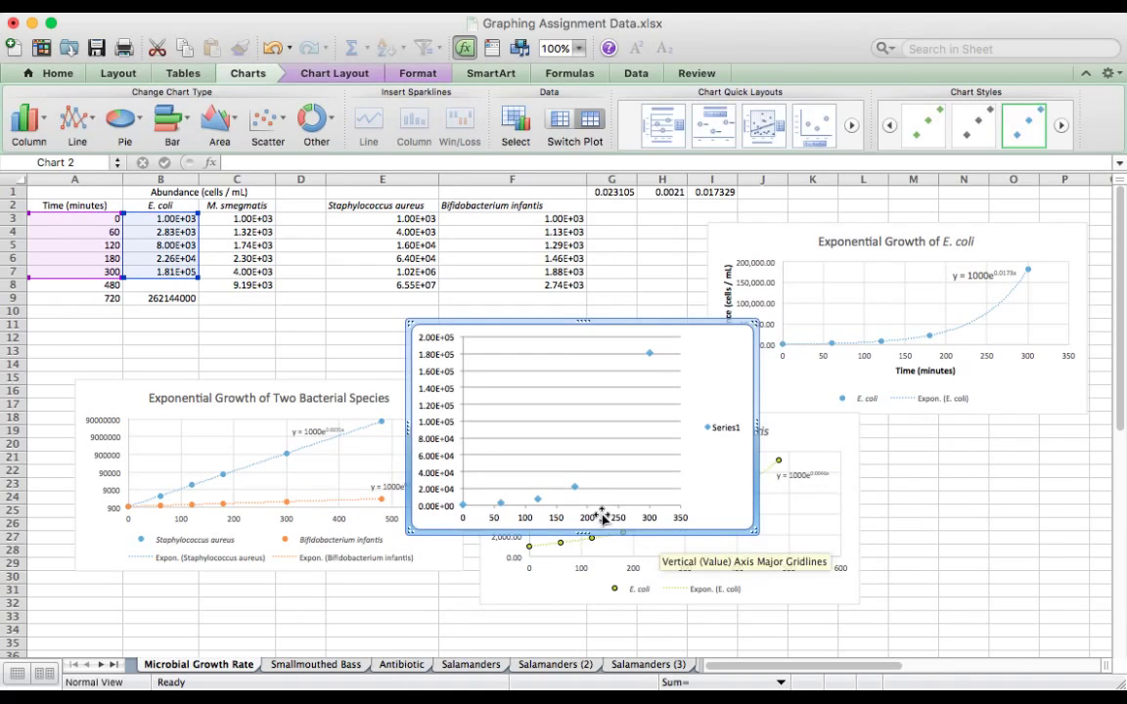
Delete the new scatter chart's horizontal gridlines and connect its data points with a solid black line
{"action": "left_click", "coordinate": [606, 456]}
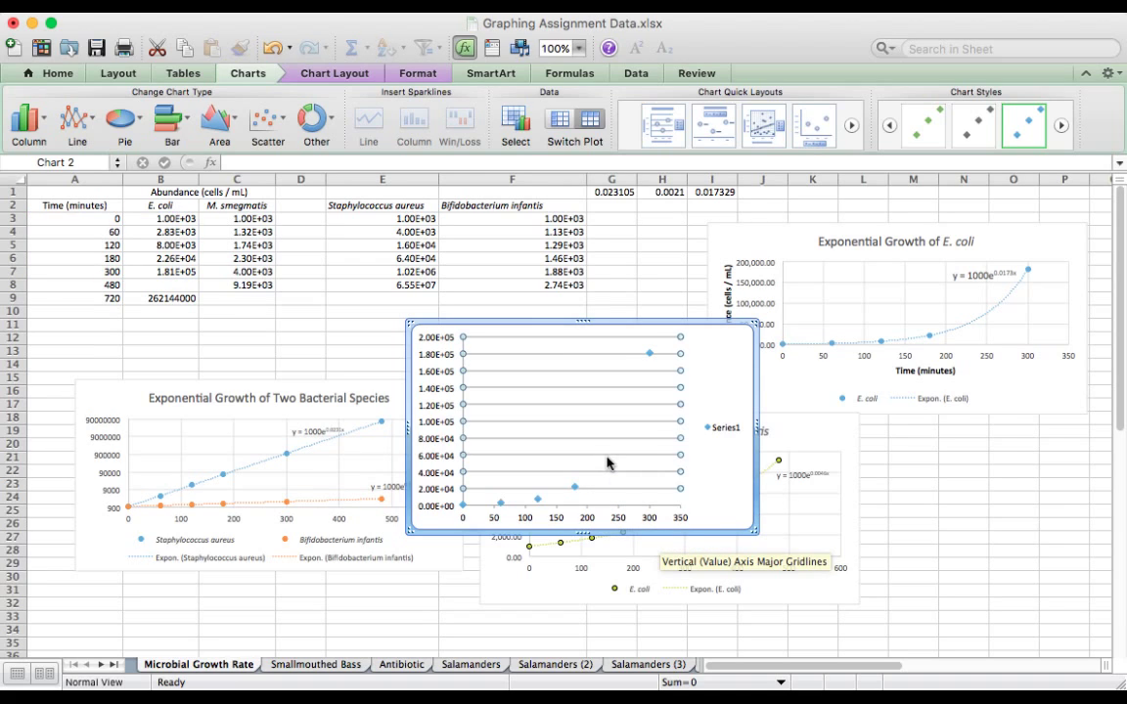
{"action": "key", "text": "Delete"}
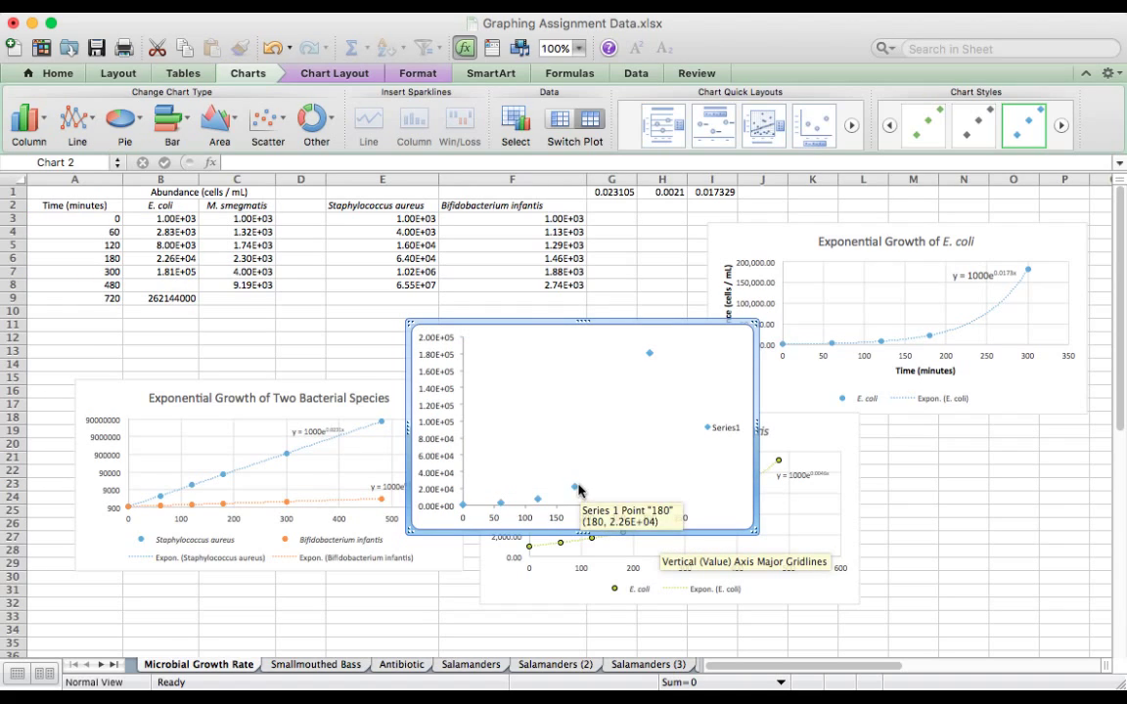
{"action": "left_click", "coordinate": [576, 488]}
{"action": "right_click", "coordinate": [574, 490]}
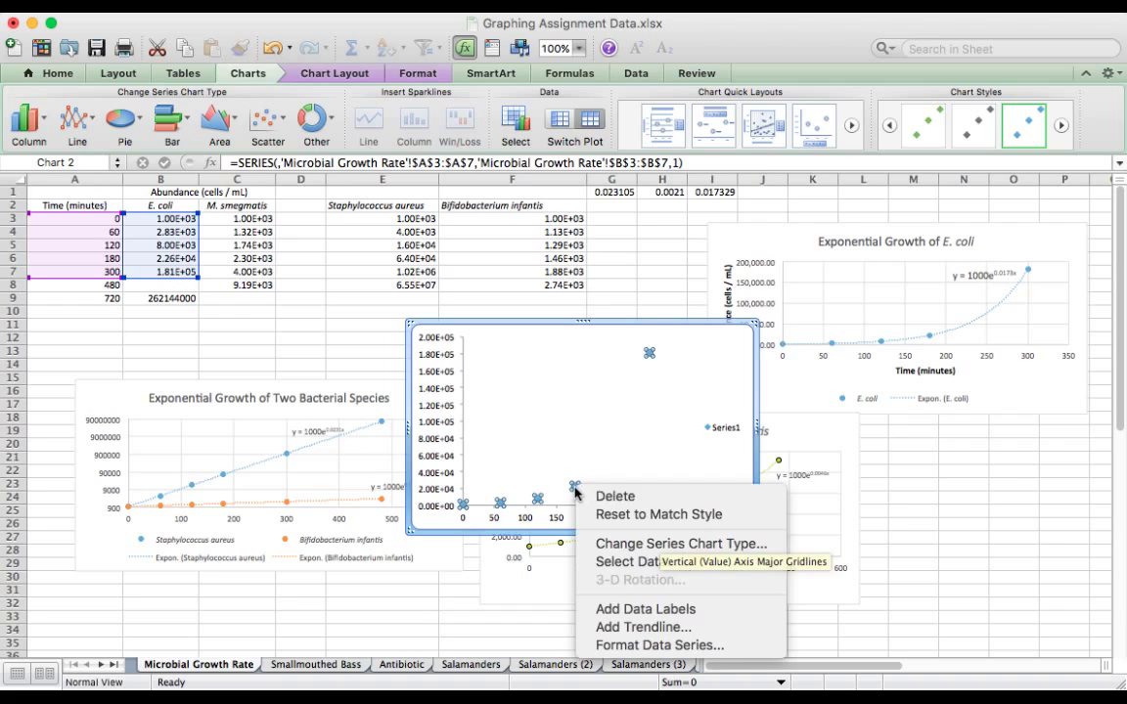
{"action": "left_click", "coordinate": [672, 646]}
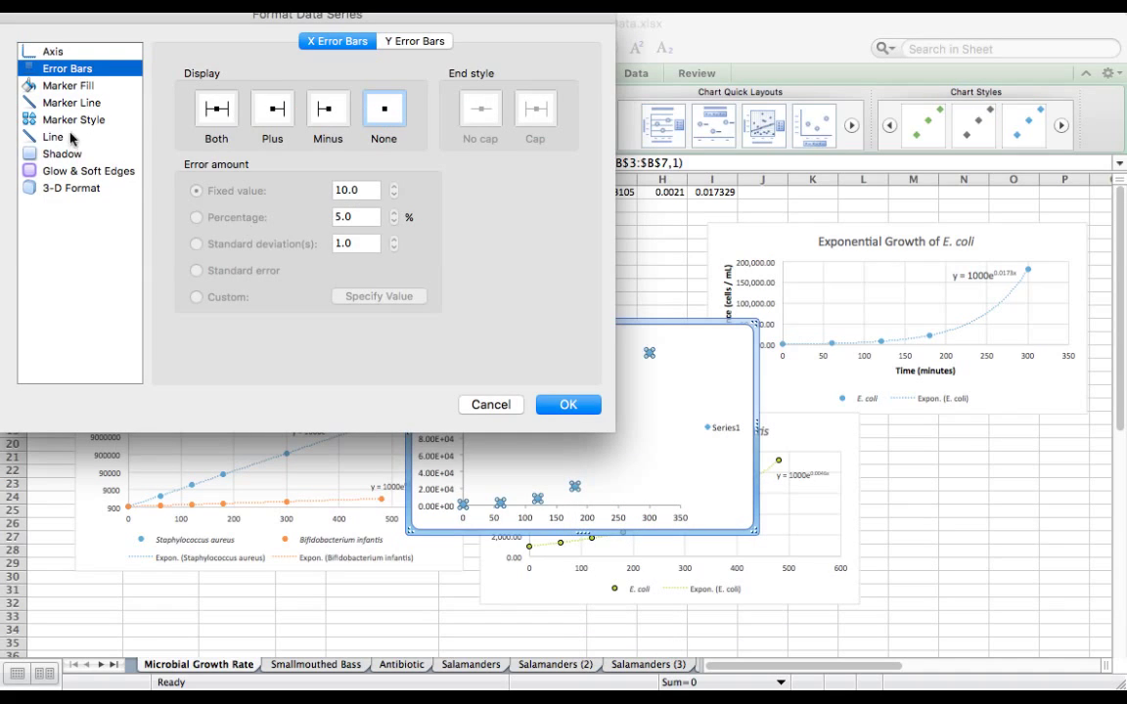
{"action": "left_click", "coordinate": [54, 135]}
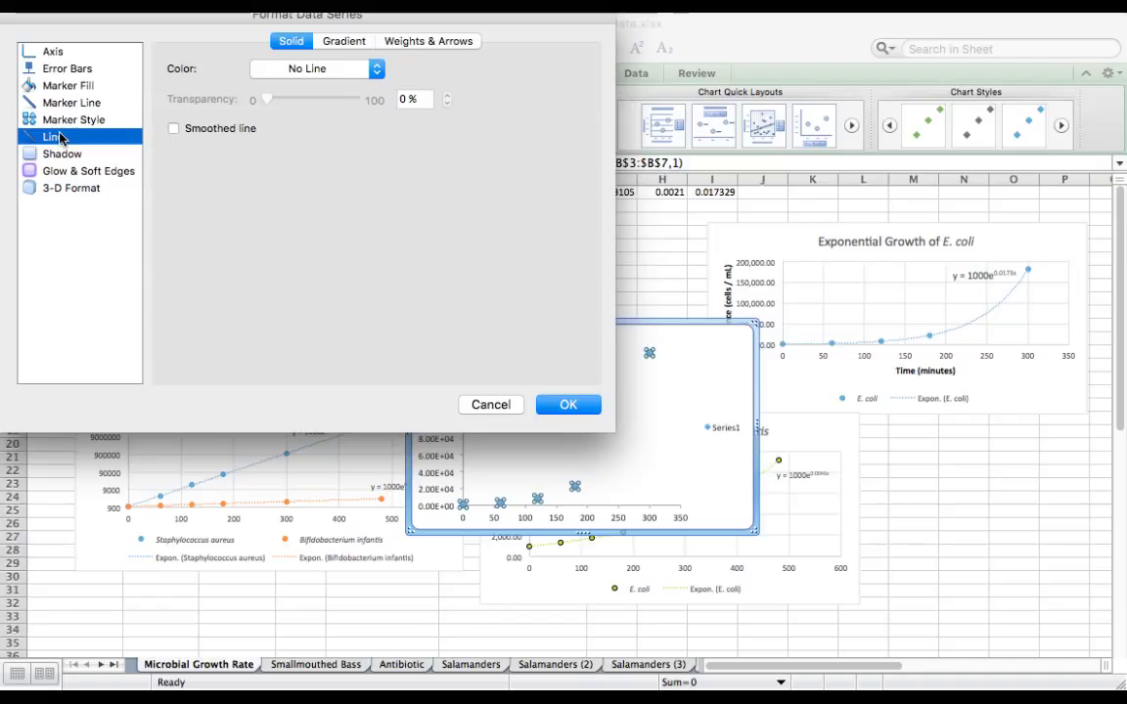
{"action": "left_click", "coordinate": [331, 82]}
{"action": "left_click", "coordinate": [243, 181]}
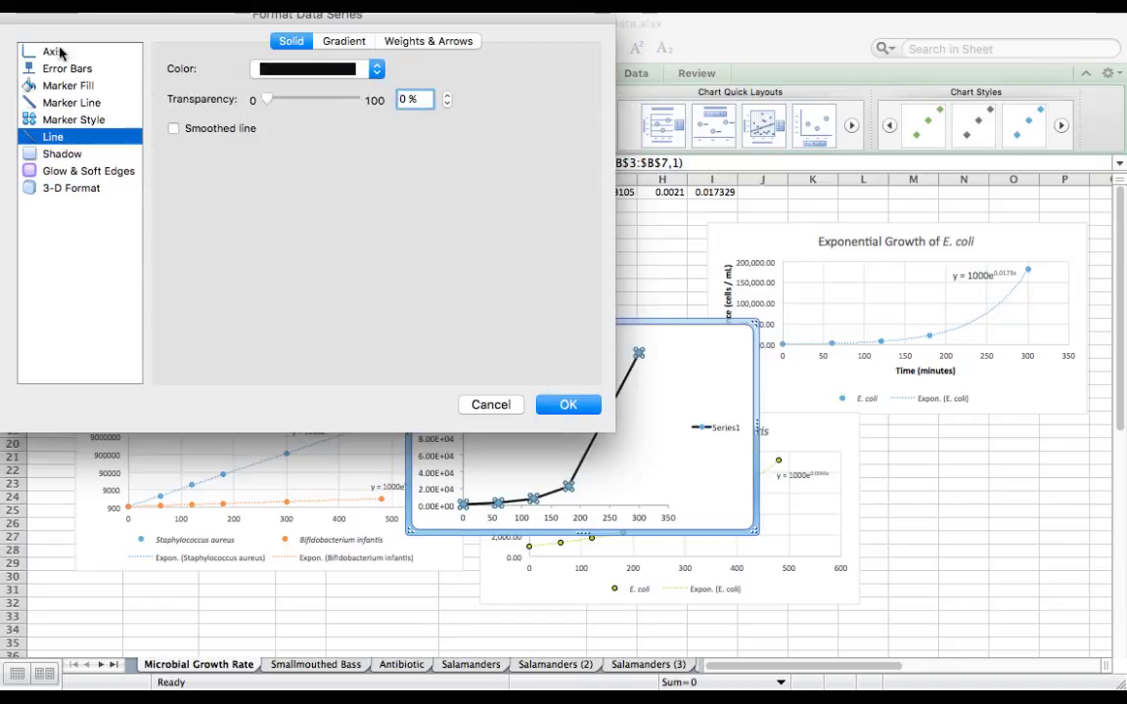
{"action": "left_click", "coordinate": [569, 404]}
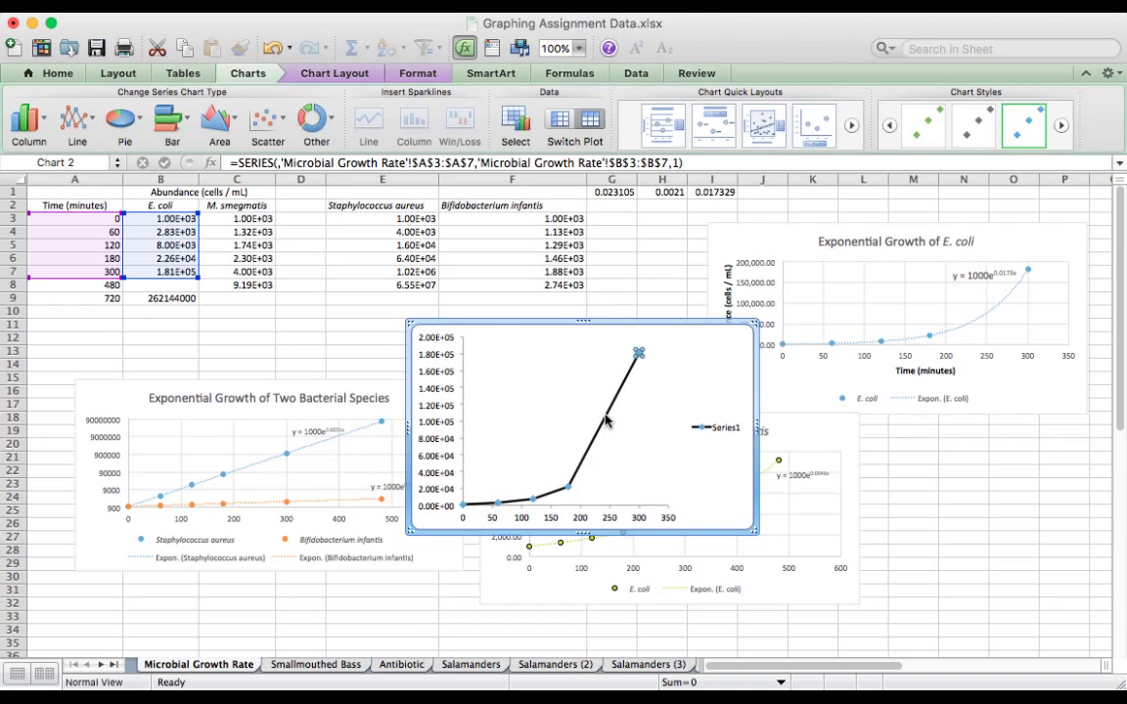
Add a trendline to the scatter series with its equation and R-squared value displayed on the chart
{"action": "right_click", "coordinate": [605, 424]}
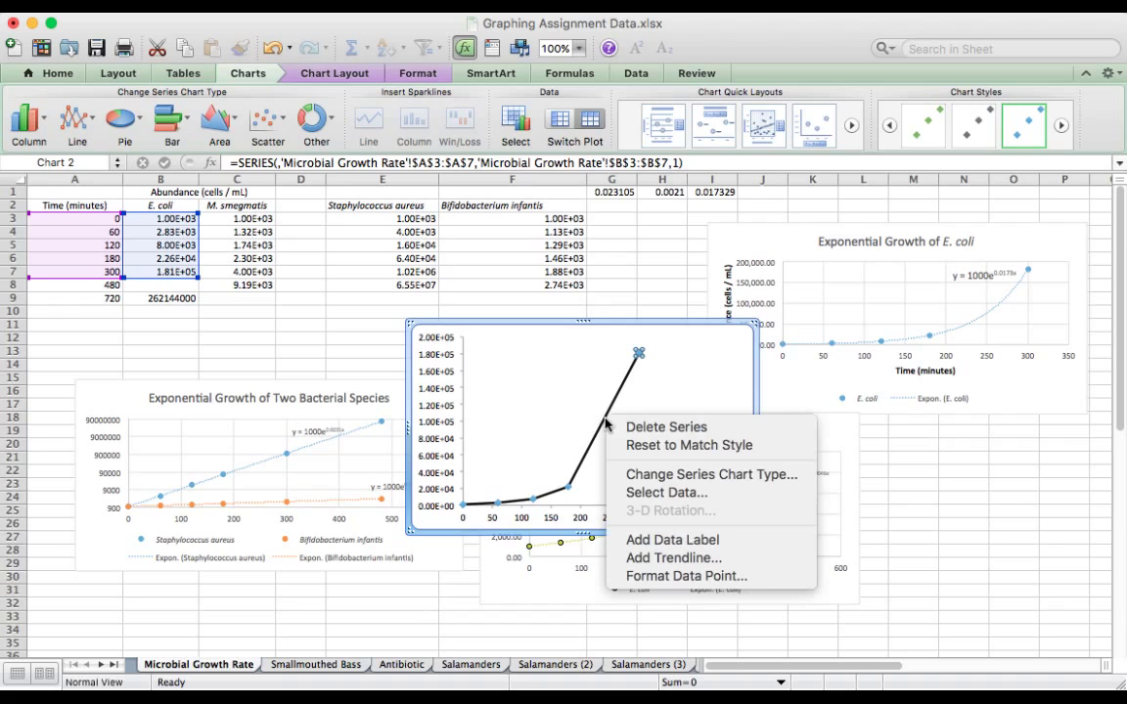
{"action": "left_click", "coordinate": [659, 558]}
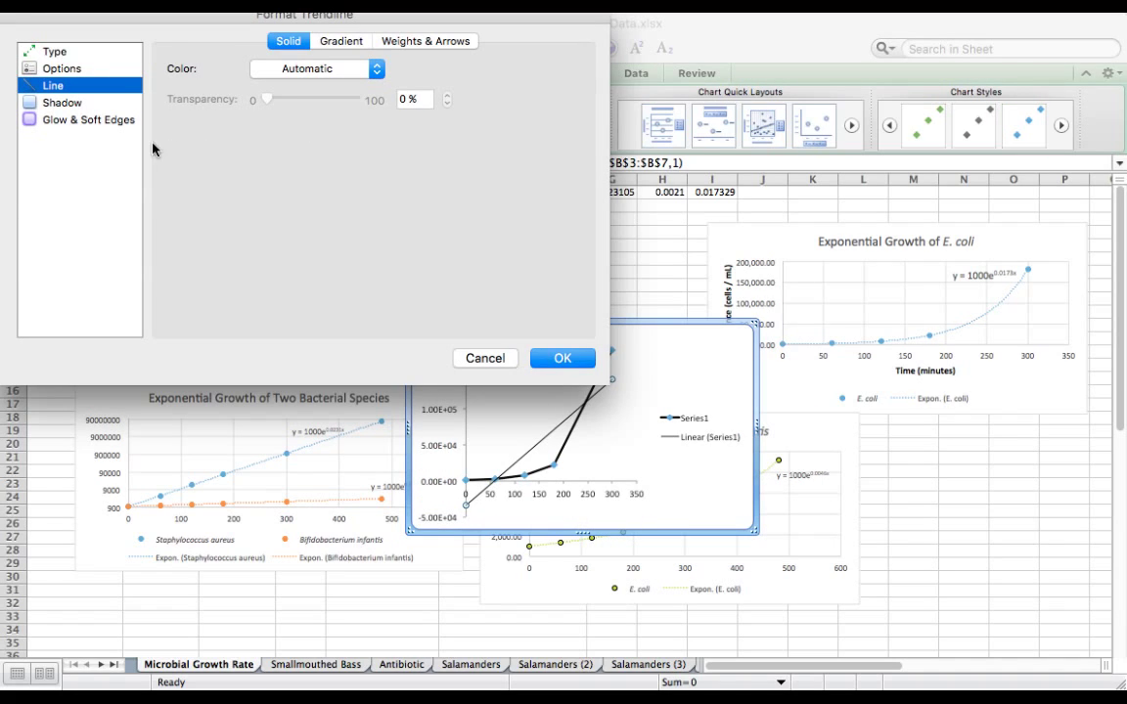
{"action": "left_click", "coordinate": [62, 71]}
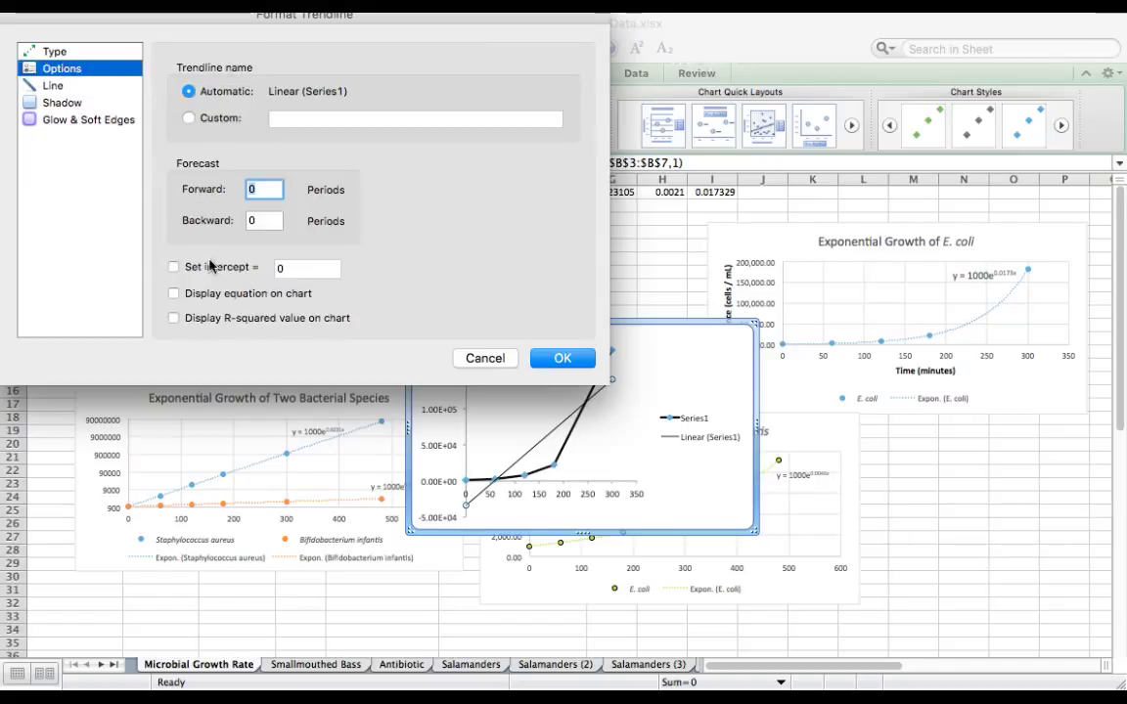
{"action": "left_click", "coordinate": [173, 319]}
{"action": "left_click", "coordinate": [174, 295]}
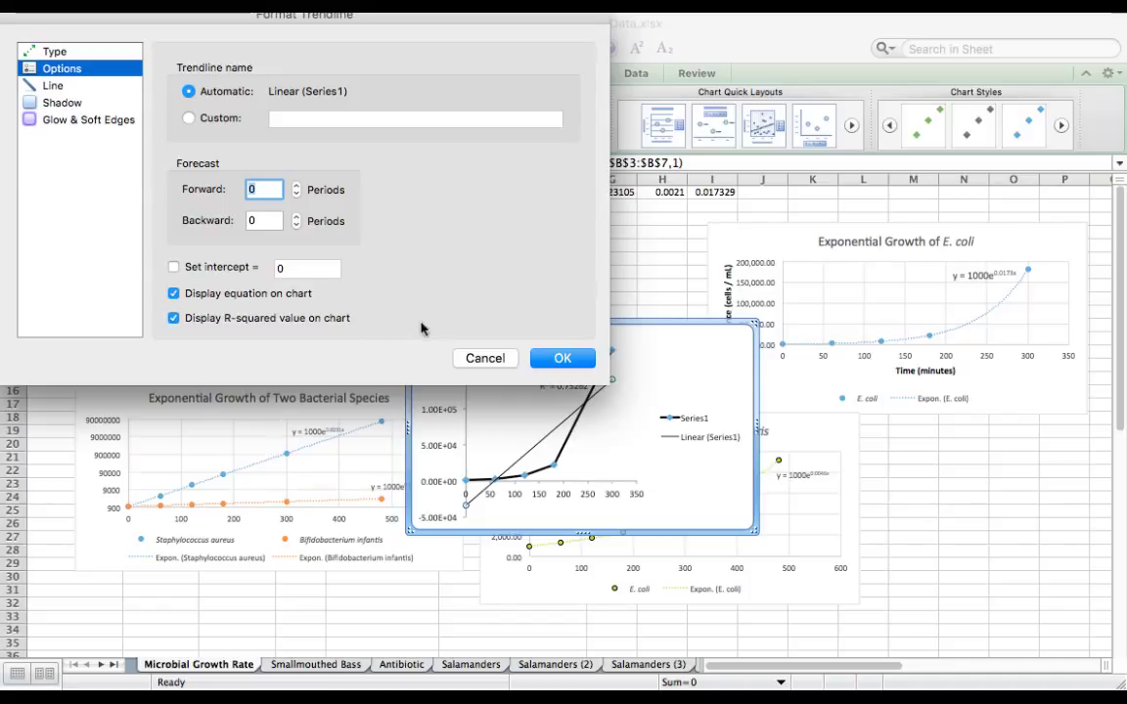
Change the trendline type to Exponential, apply it, and move the chart below the Exponential Growth of E. coli chart, to about J20:Q35
{"action": "left_click", "coordinate": [51, 51]}
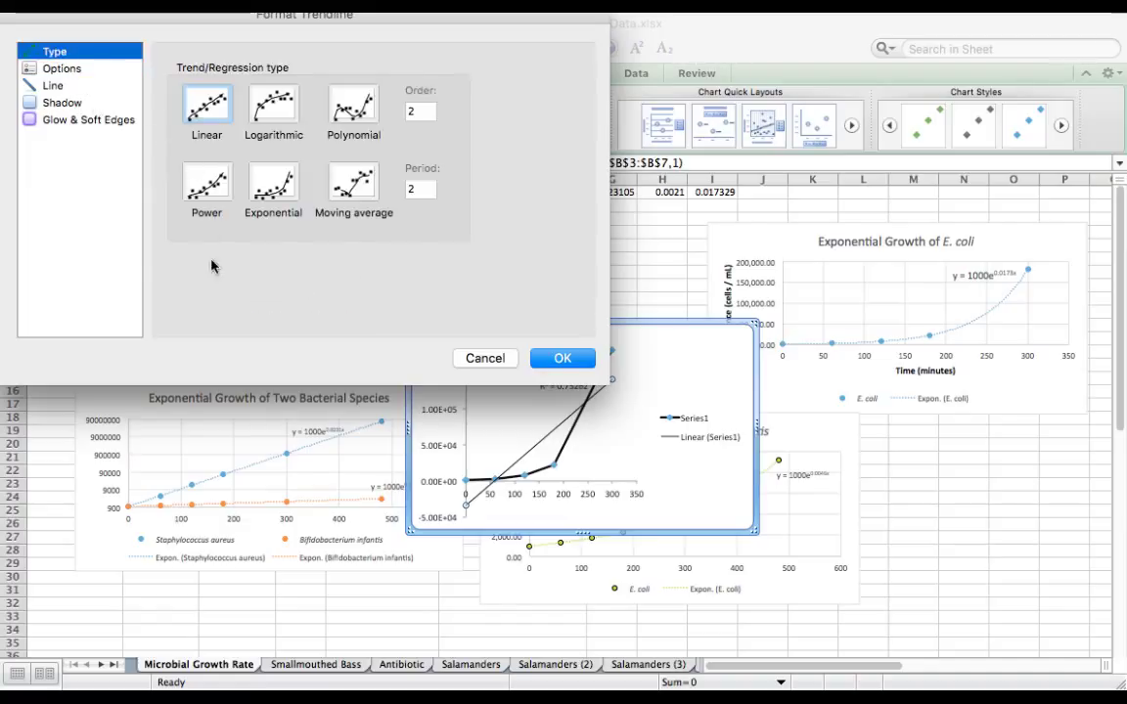
{"action": "left_click", "coordinate": [274, 182]}
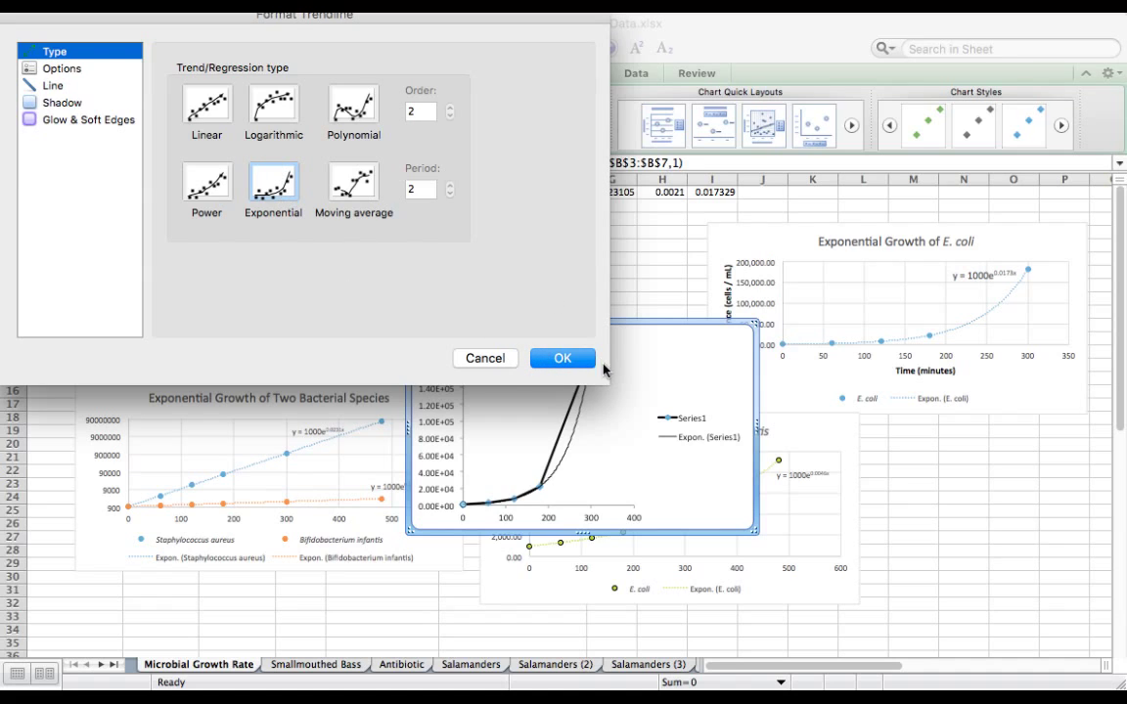
{"action": "left_click", "coordinate": [568, 362]}
{"action": "left_click", "coordinate": [655, 382]}
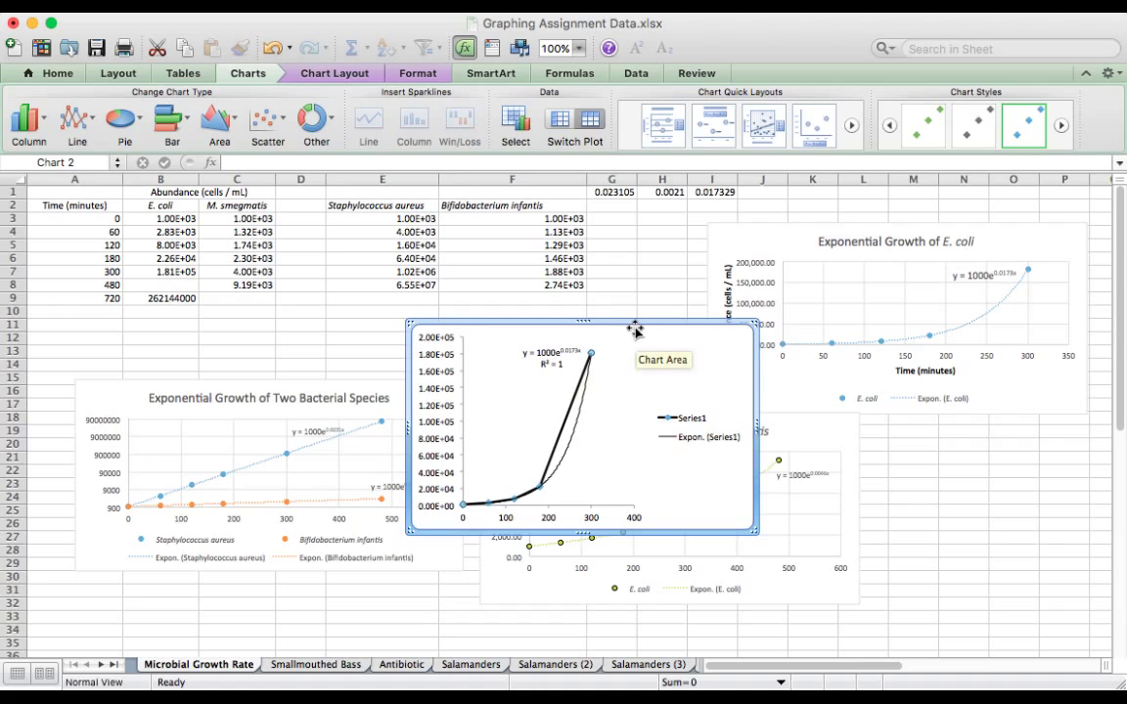
{"action": "left_click_drag", "start_coordinate": [633, 326], "coordinate": [982, 442]}
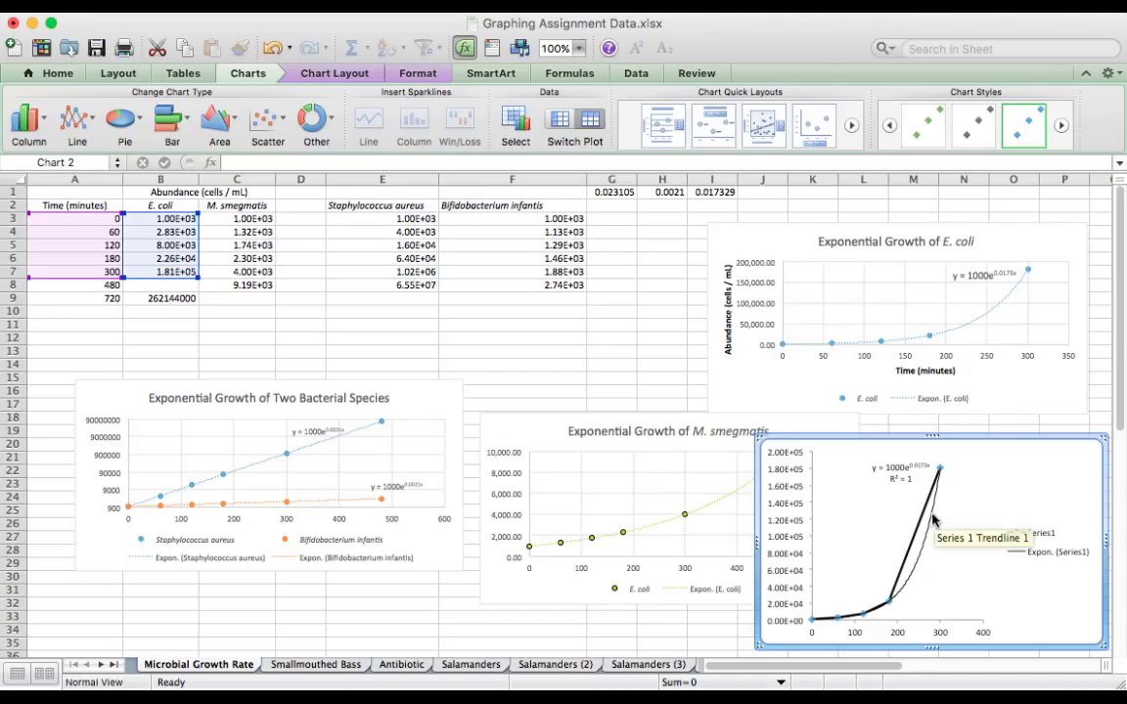
{"action": "right_click", "coordinate": [934, 520]}
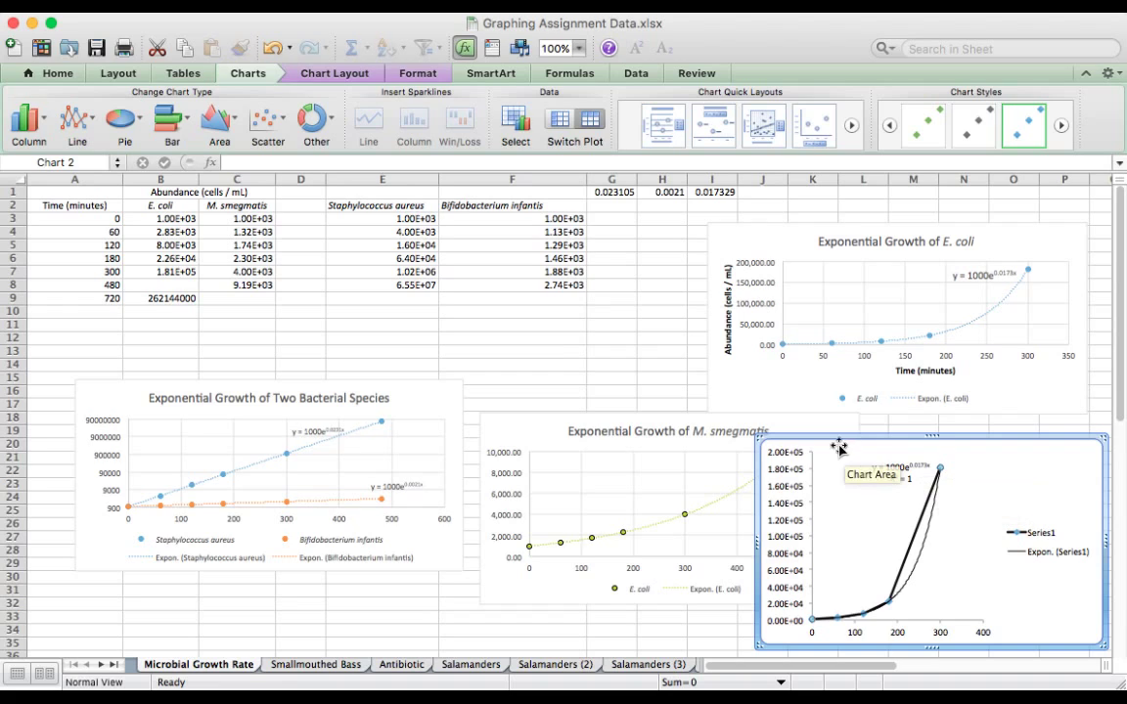
Insert a line chart with markers from the time, E. coli and M. smegmatis data in A2:C7
{"action": "left_click_drag", "start_coordinate": [88, 205], "coordinate": [238, 279]}
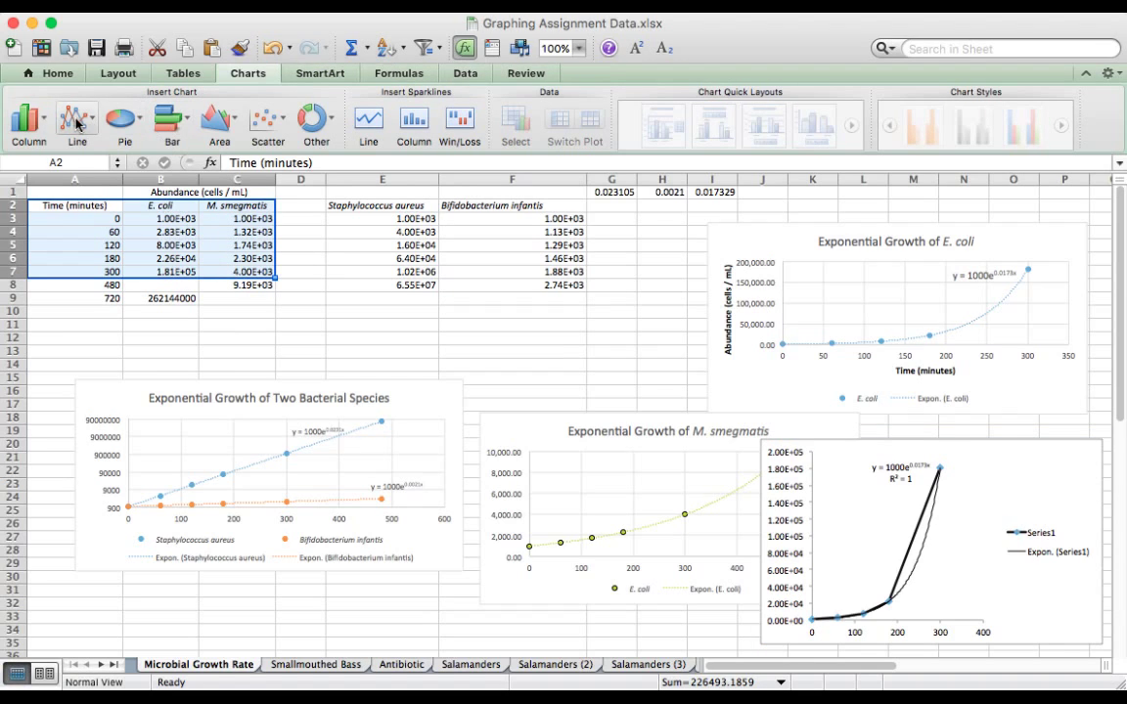
{"action": "left_click", "coordinate": [75, 115]}
{"action": "left_click", "coordinate": [78, 305]}
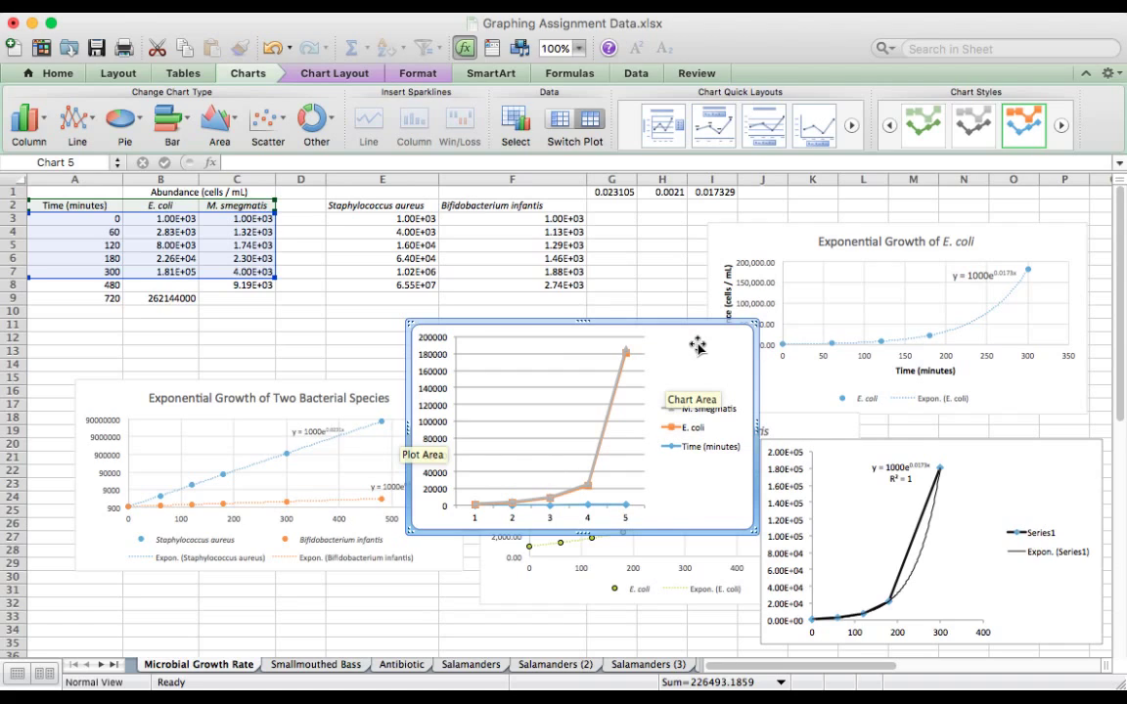
Check the M. smegmatis series of the line chart for a trendline option, and delete the line chart
{"action": "left_click", "coordinate": [618, 388]}
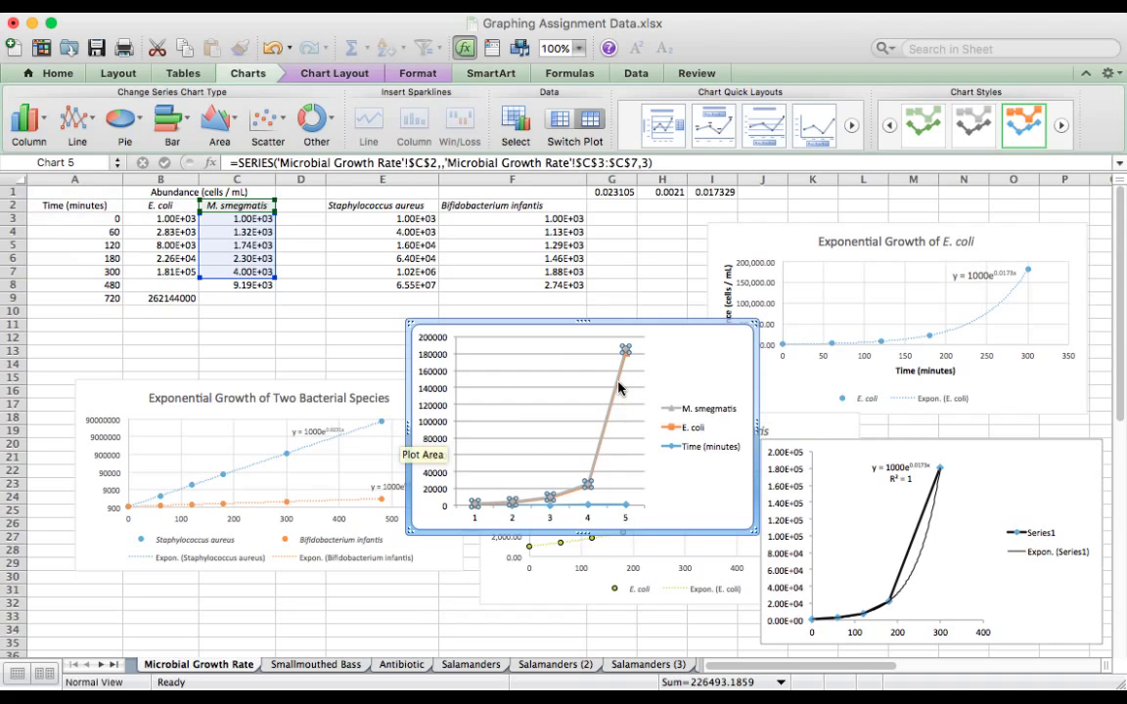
{"action": "right_click", "coordinate": [618, 389]}
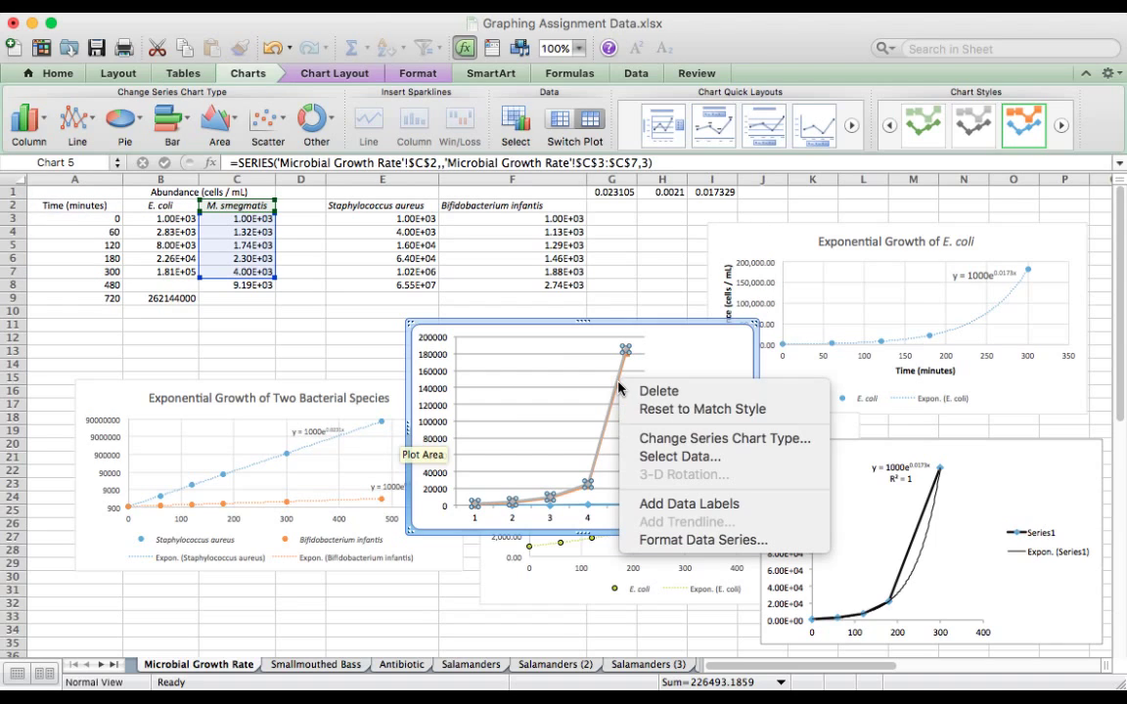
{"action": "left_click", "coordinate": [709, 362]}
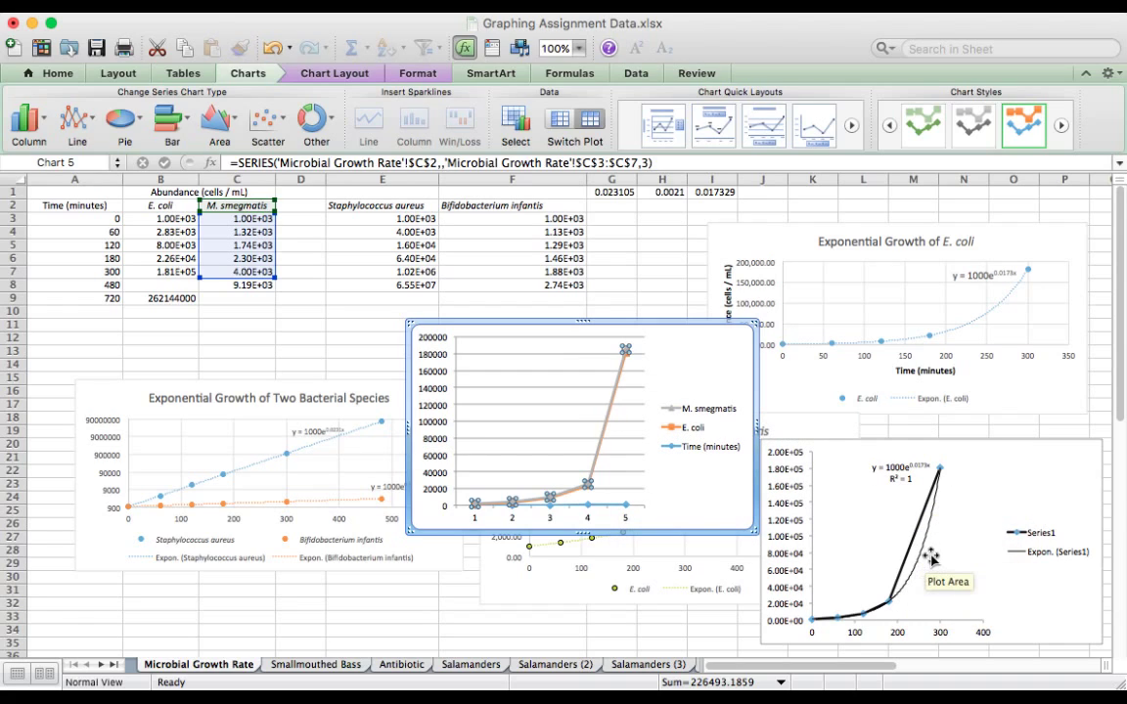
{"action": "left_click", "coordinate": [713, 358]}
{"action": "key", "text": "Delete"}
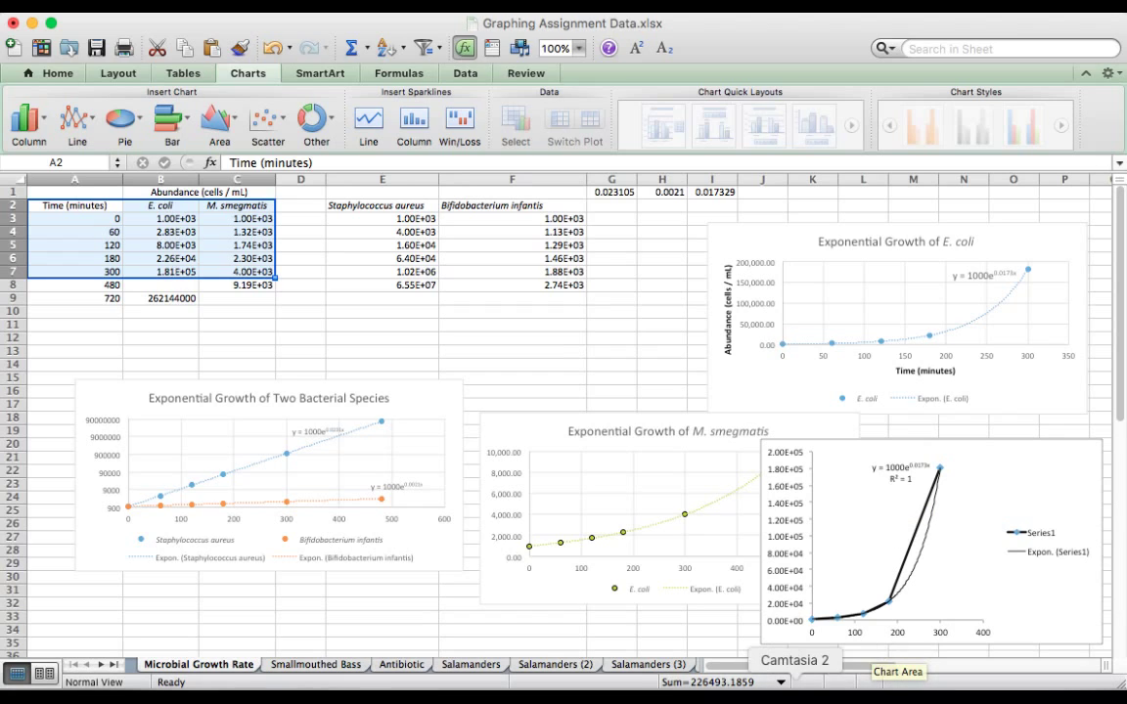
{"action": "left_click", "coordinate": [794, 692]}
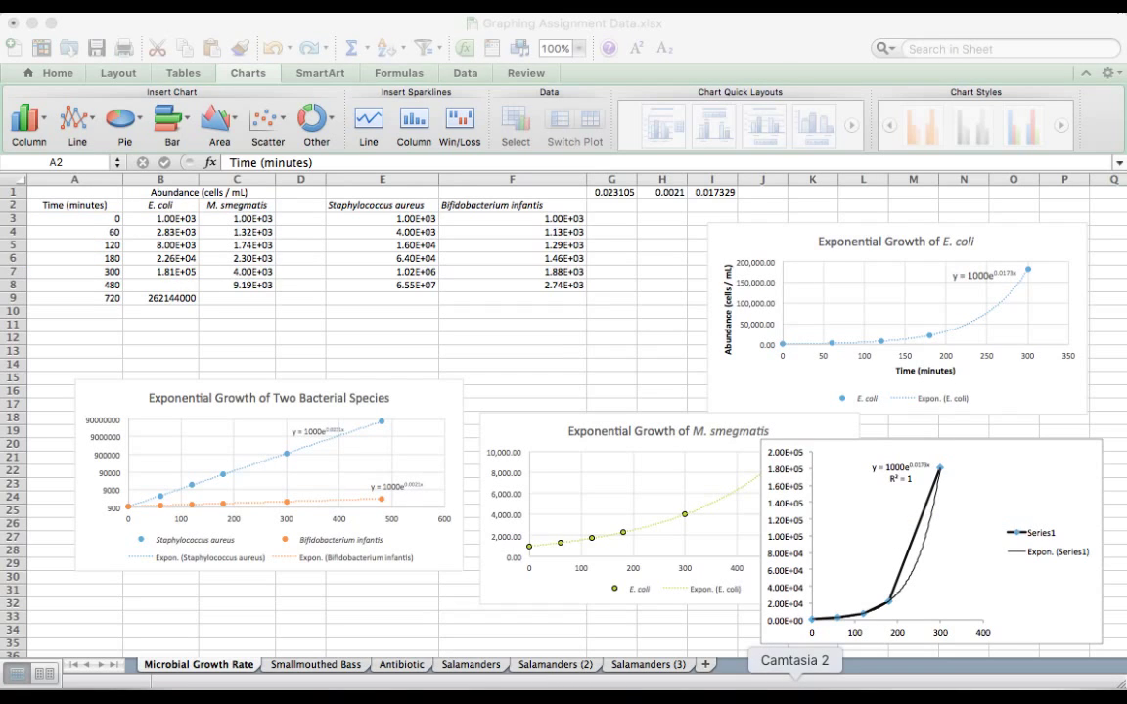